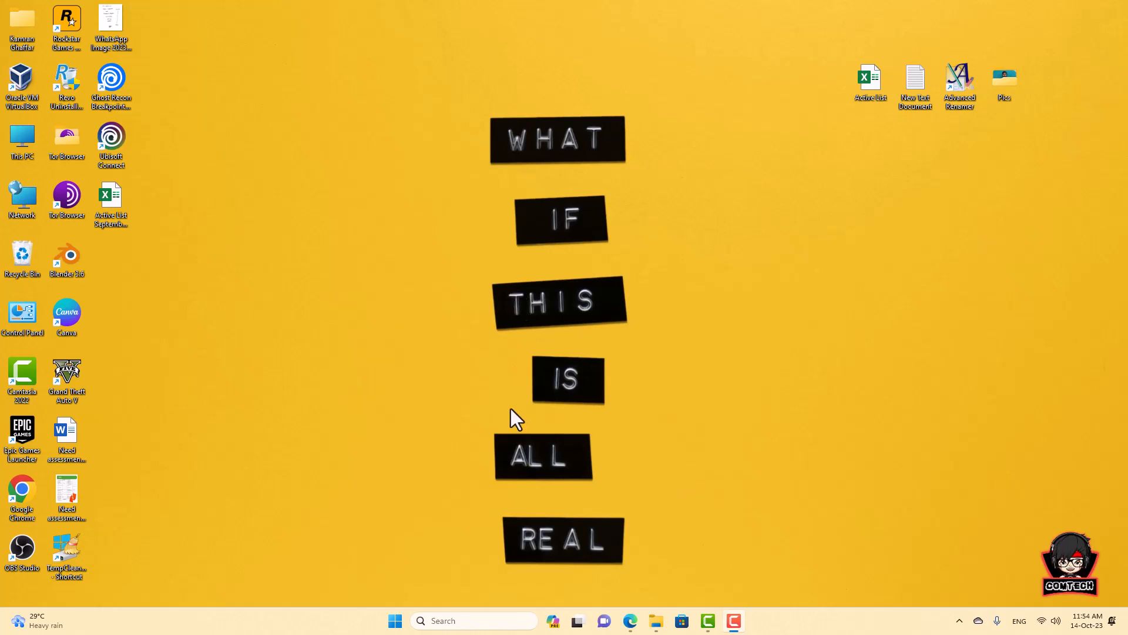
Look through the 11th Pictures 2023 folder and its admission subfolder, and return to the Office folder.
mouse_move(657, 620)
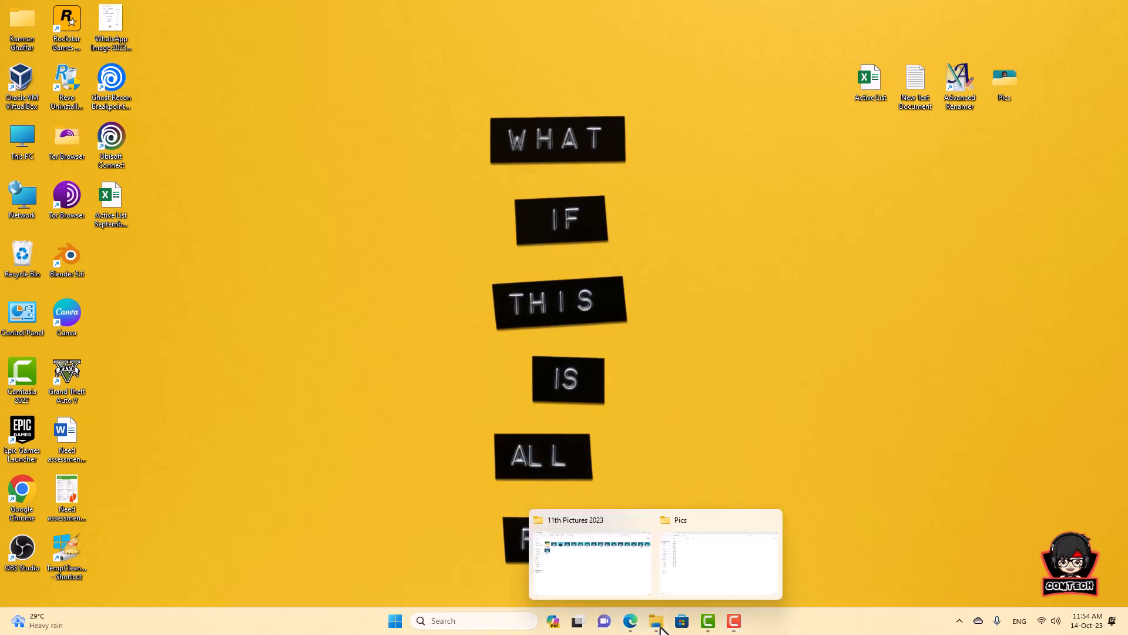
left_click(605, 570)
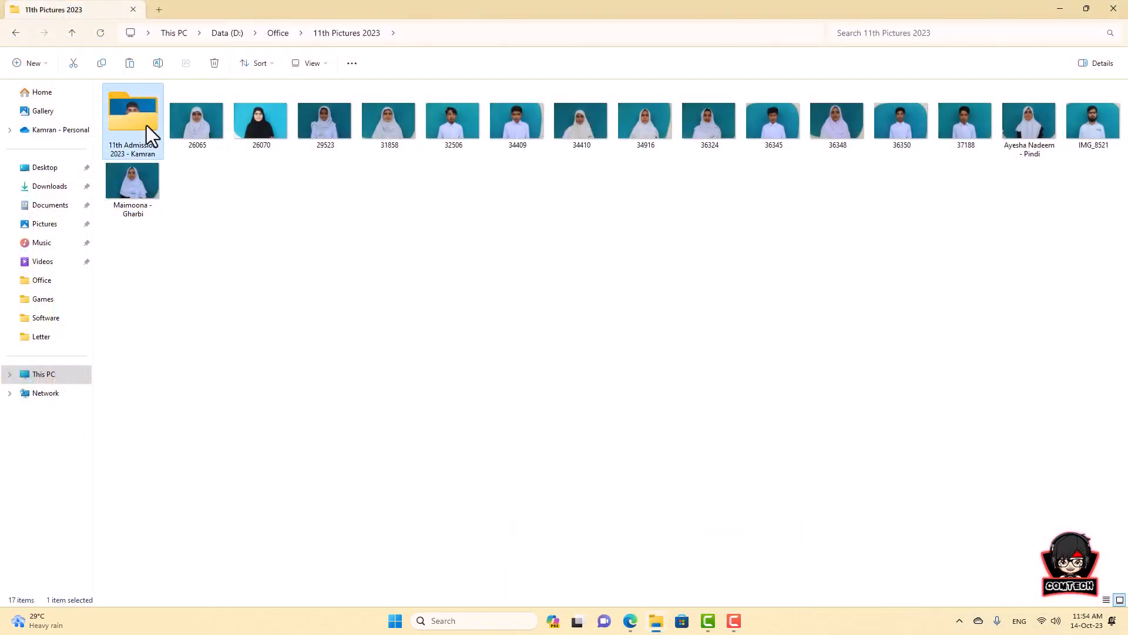
double_click(147, 125)
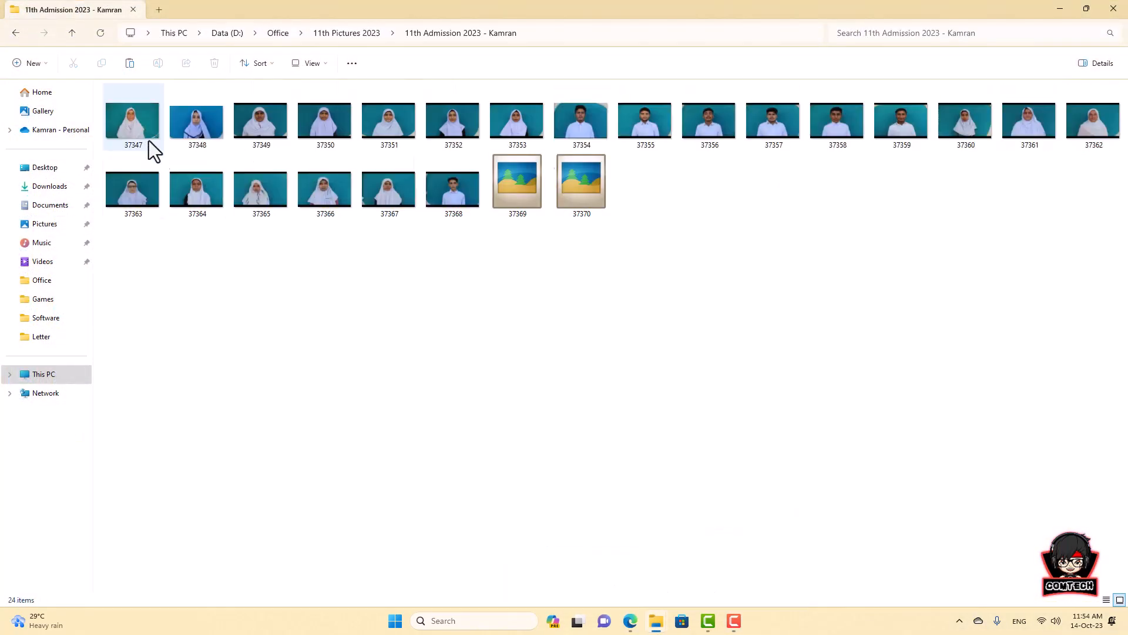
left_click(360, 33)
left_click(280, 33)
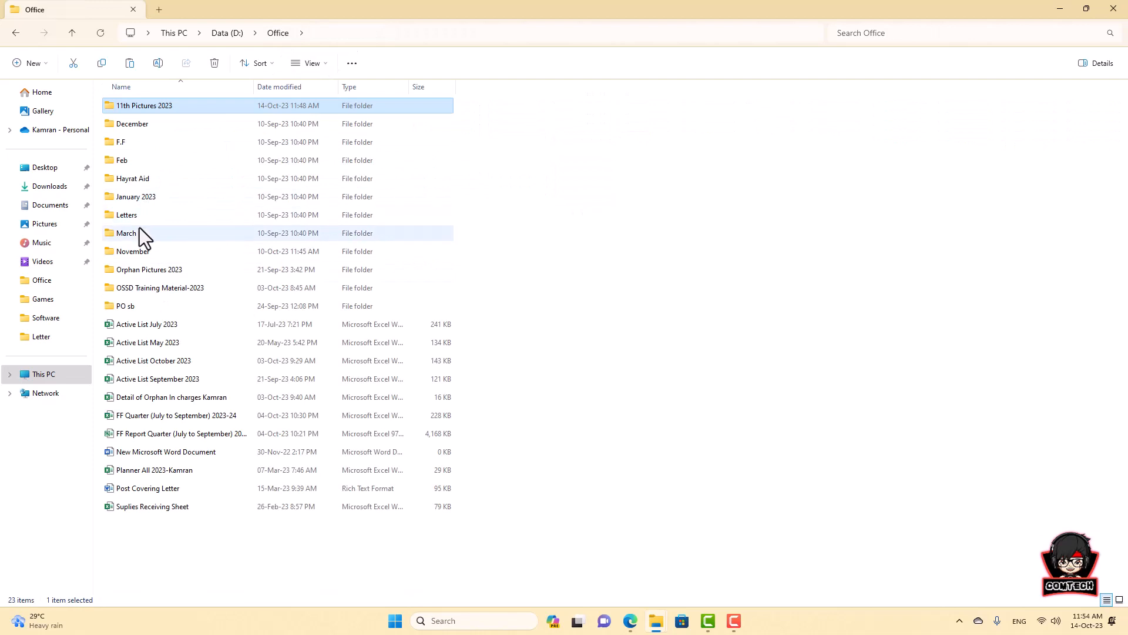
Open the Poona folder inside Orphan Pictures 2023 and display its images in Details view.
double_click(161, 270)
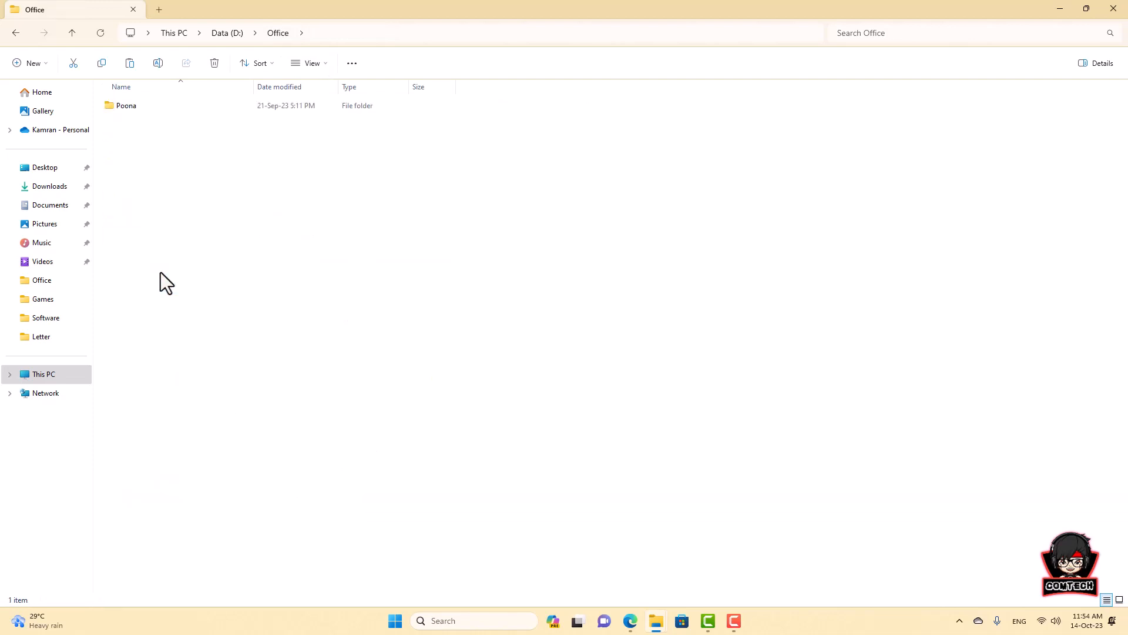
double_click(139, 107)
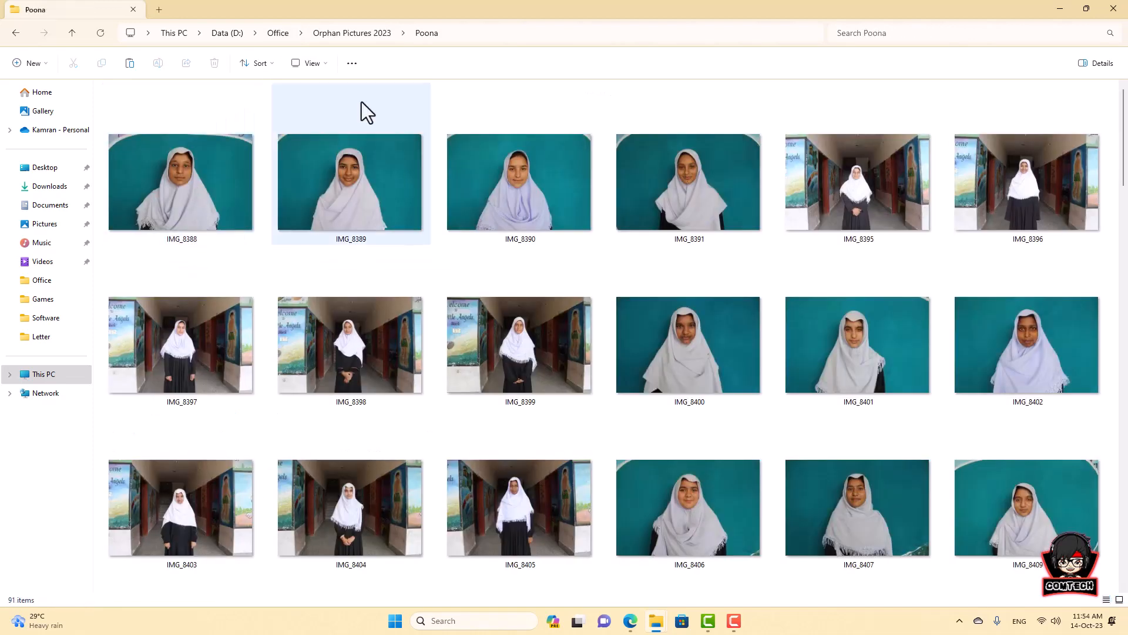
left_click(305, 64)
left_click(322, 184)
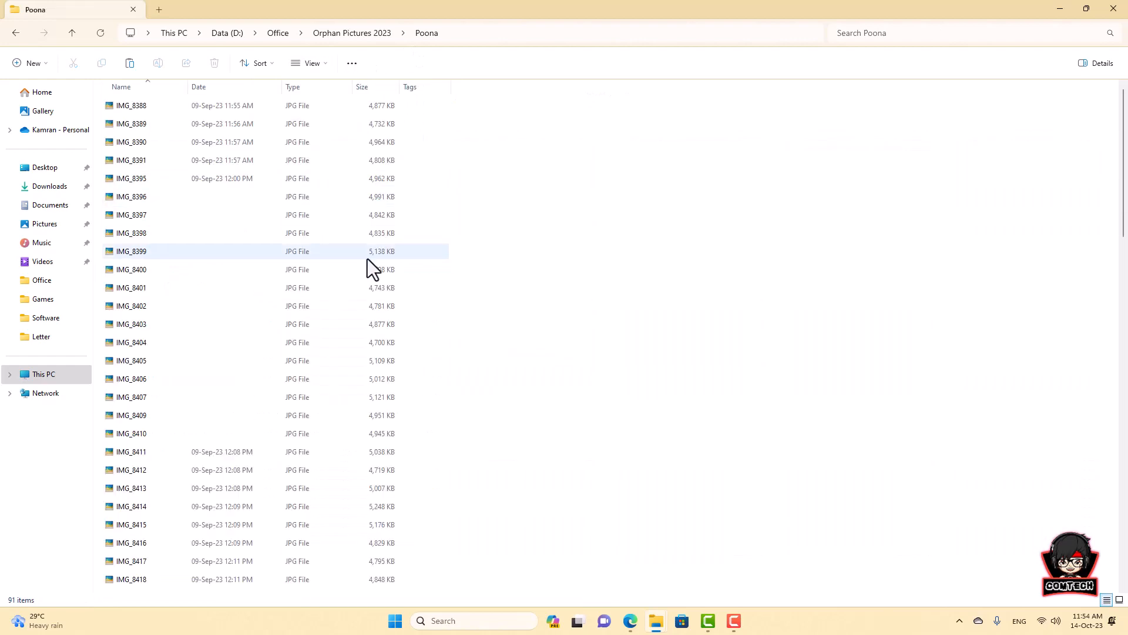
Replace the files in the desktop Pics folder with copies of images IMG_8388 through IMG_8415.
left_click_drag(432, 107, 151, 526)
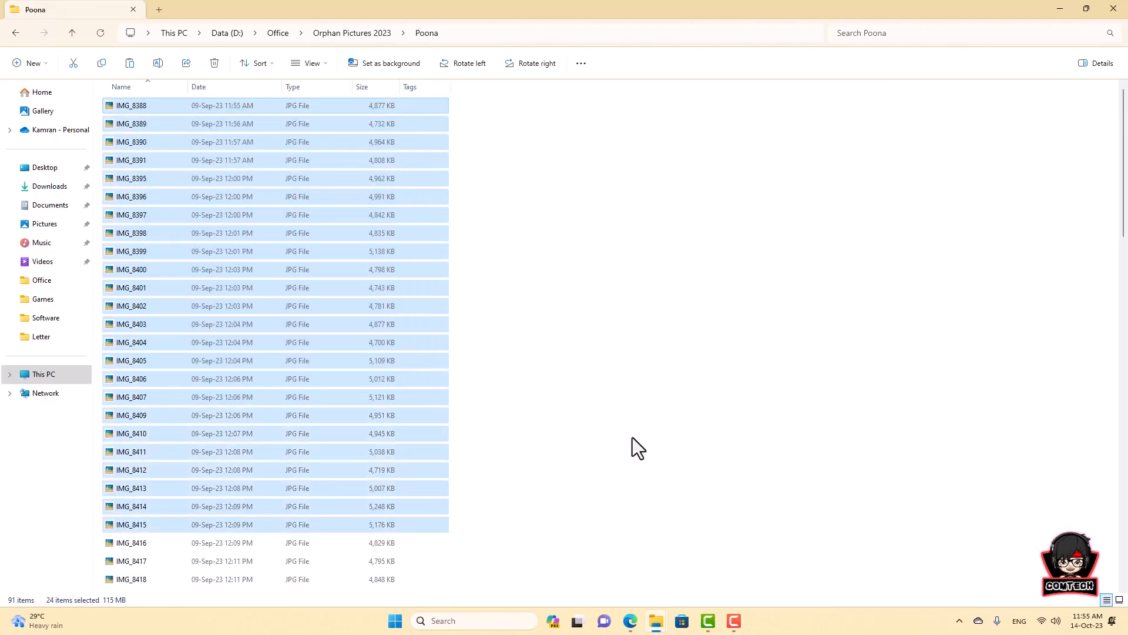
left_click(1060, 8)
double_click(1001, 82)
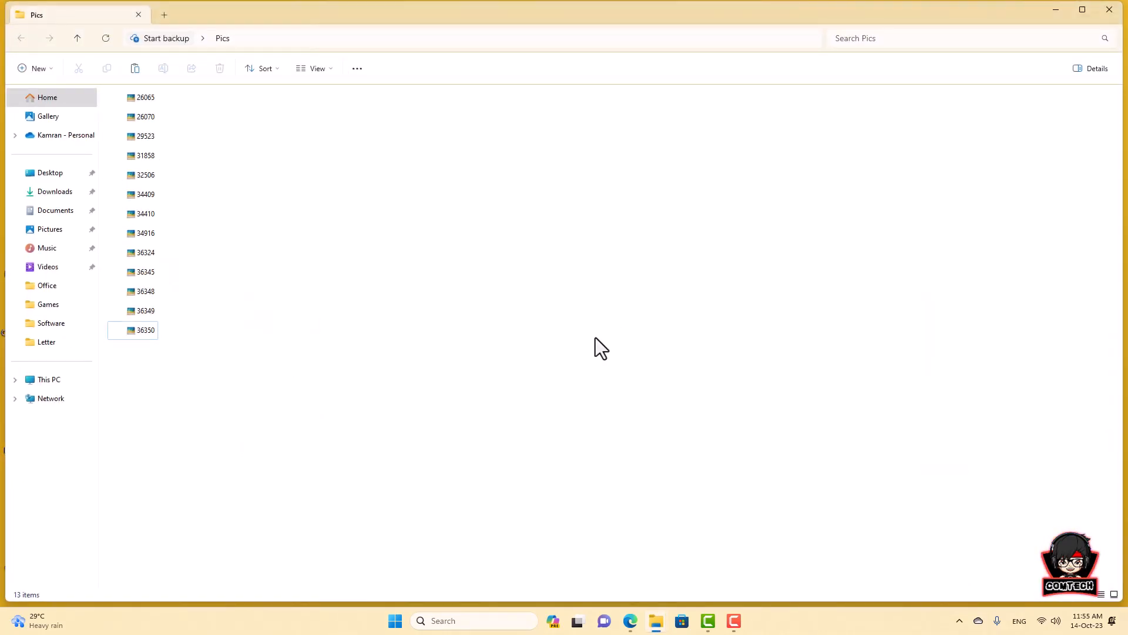
key("ctrl+a")
key("Delete")
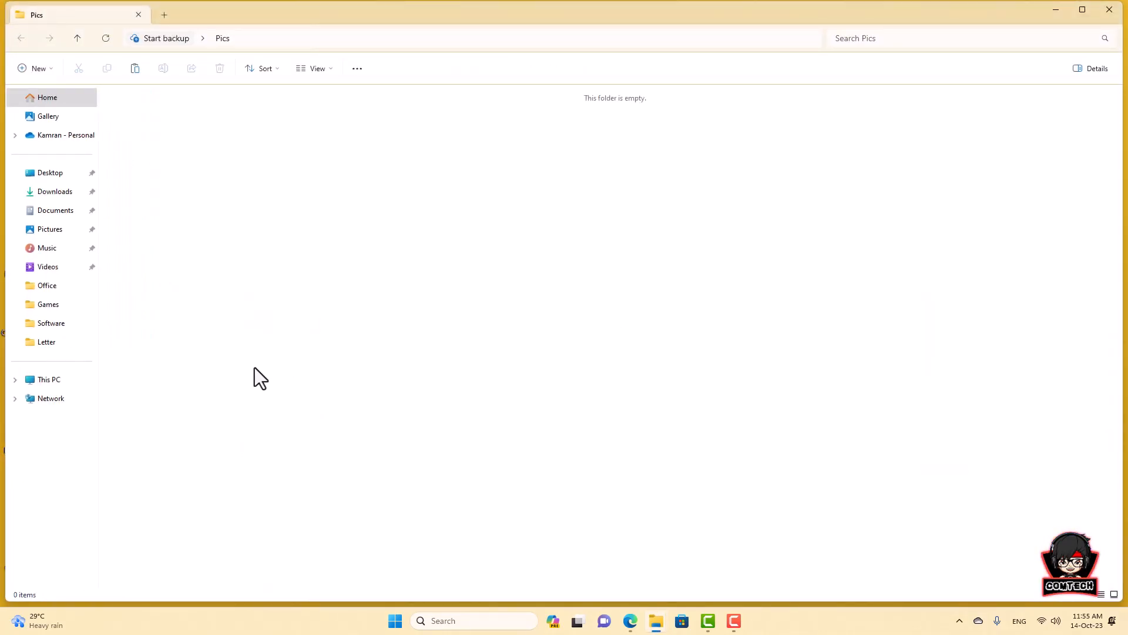
key("ctrl+v")
left_click(470, 270)
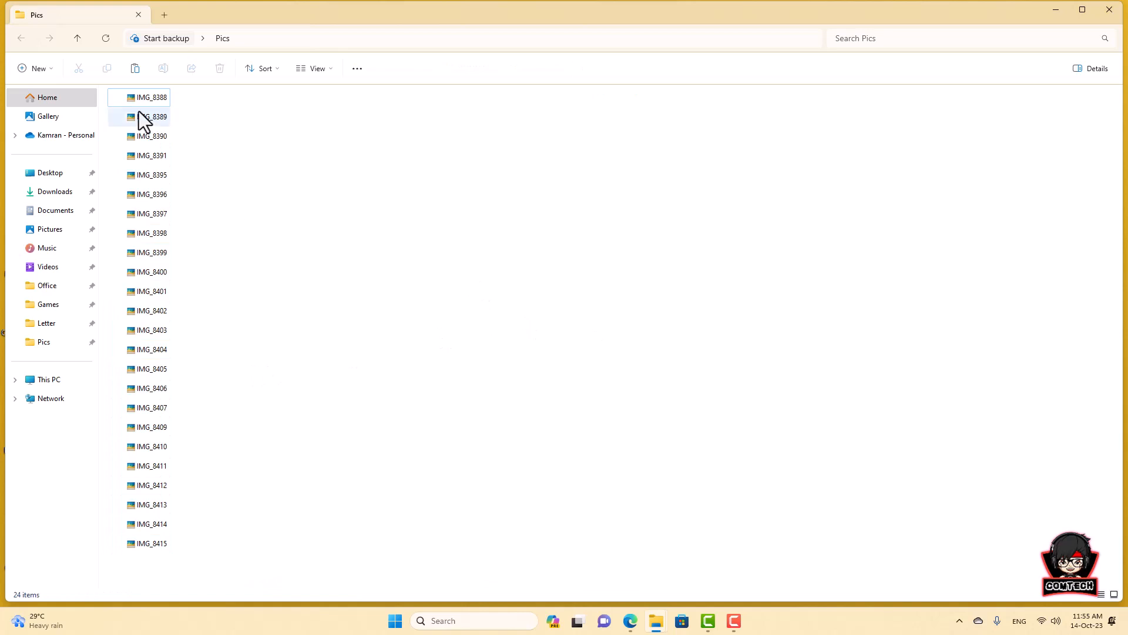
Rename the image IMG_8388 as 12345.
left_click(152, 100)
key("F2")
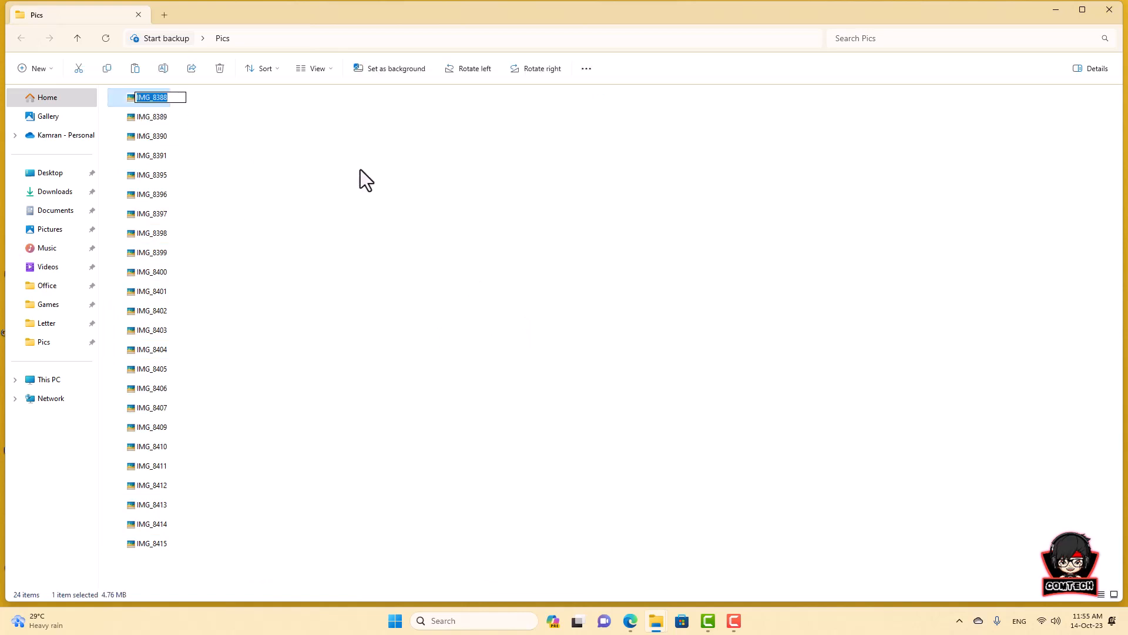
type("12345")
left_click(369, 158)
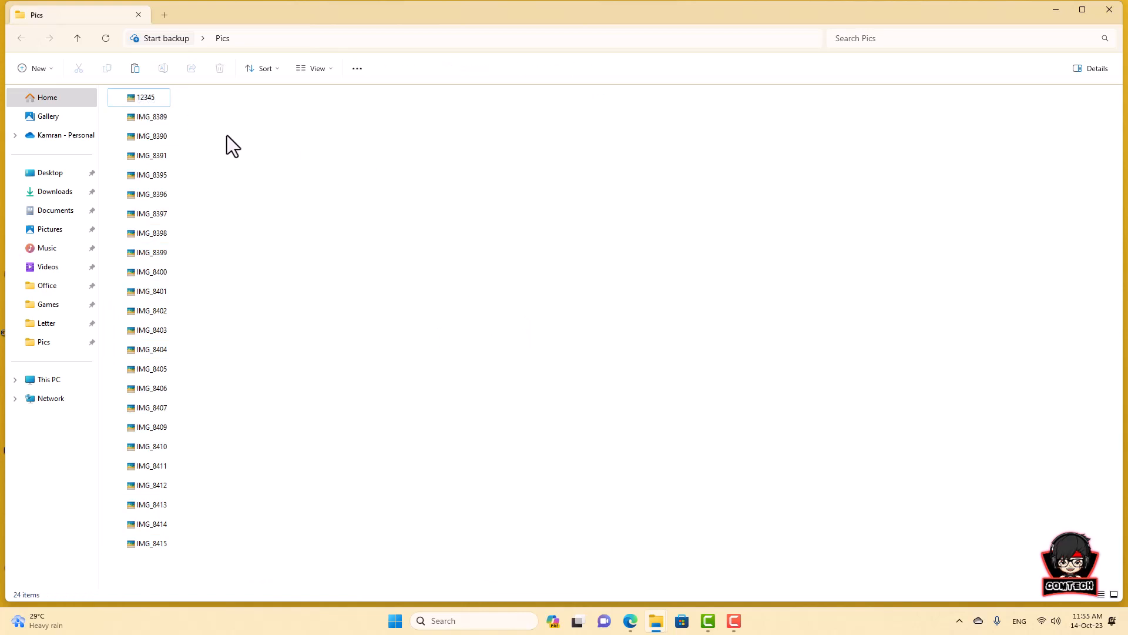
Rename the image IMG_8389 as 568977.
left_click(150, 122)
key("F2")
type("568977")
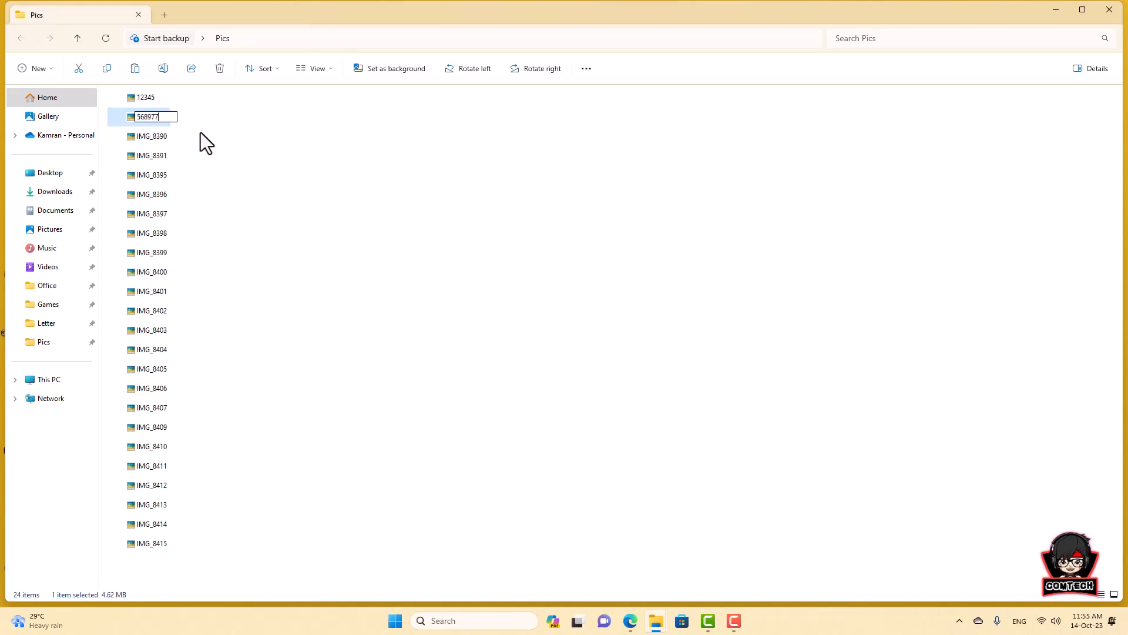
key("Return")
left_click(309, 347)
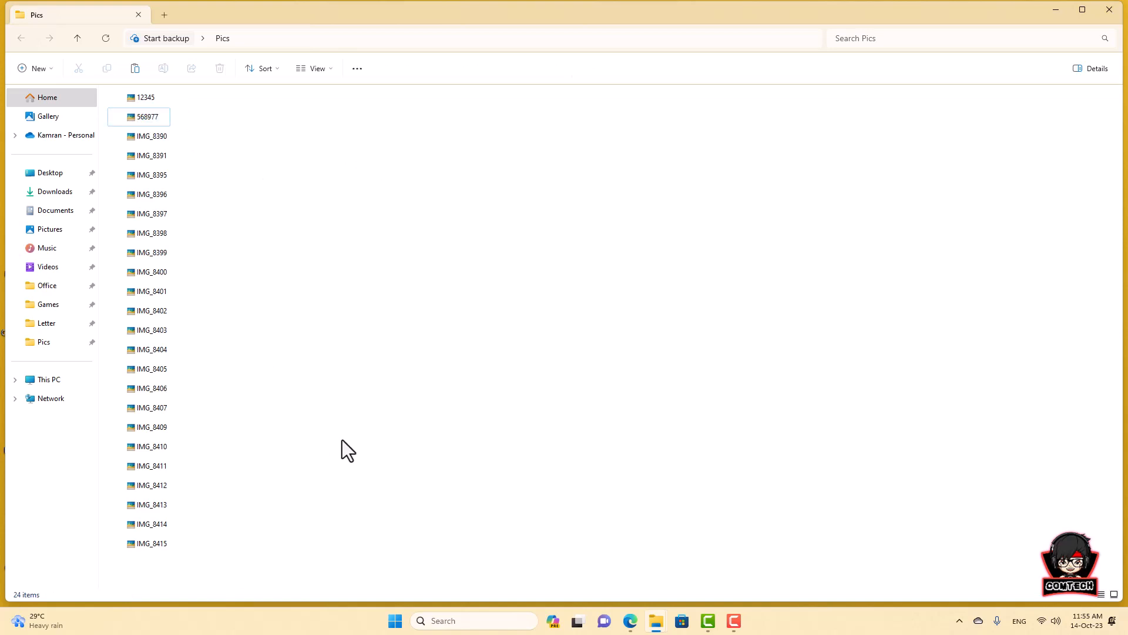
Undo the last two image renames in the maximized Pics window and minimize it.
left_click(1085, 10)
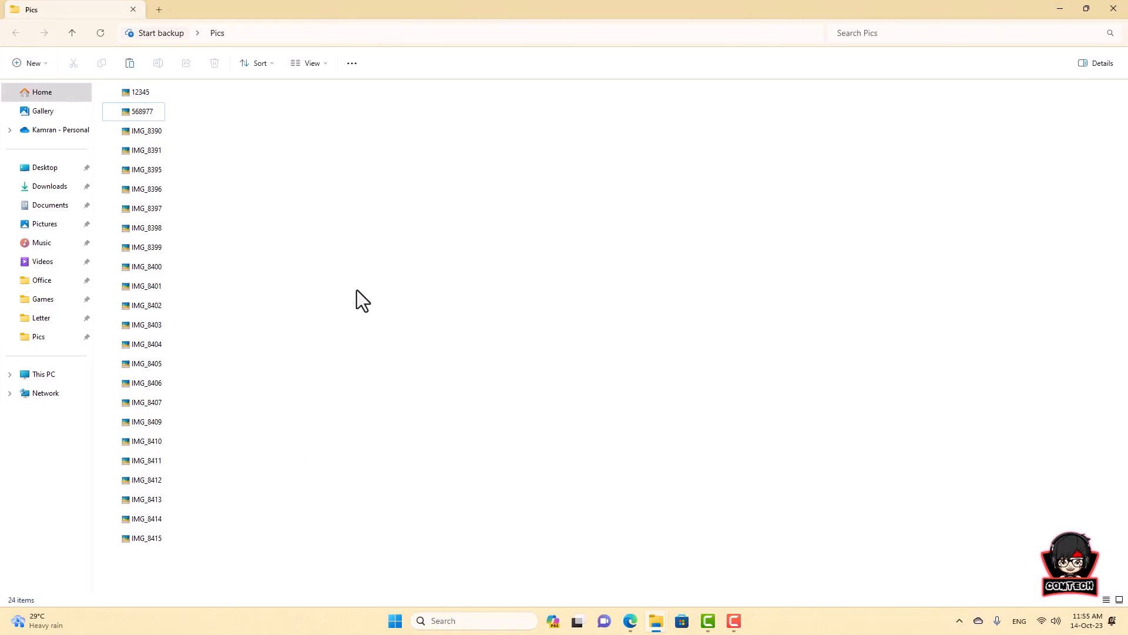
key("ctrl+z")
key("ctrl+z")
left_click_drag(217, 103, 126, 552)
left_click(466, 407)
left_click(1060, 11)
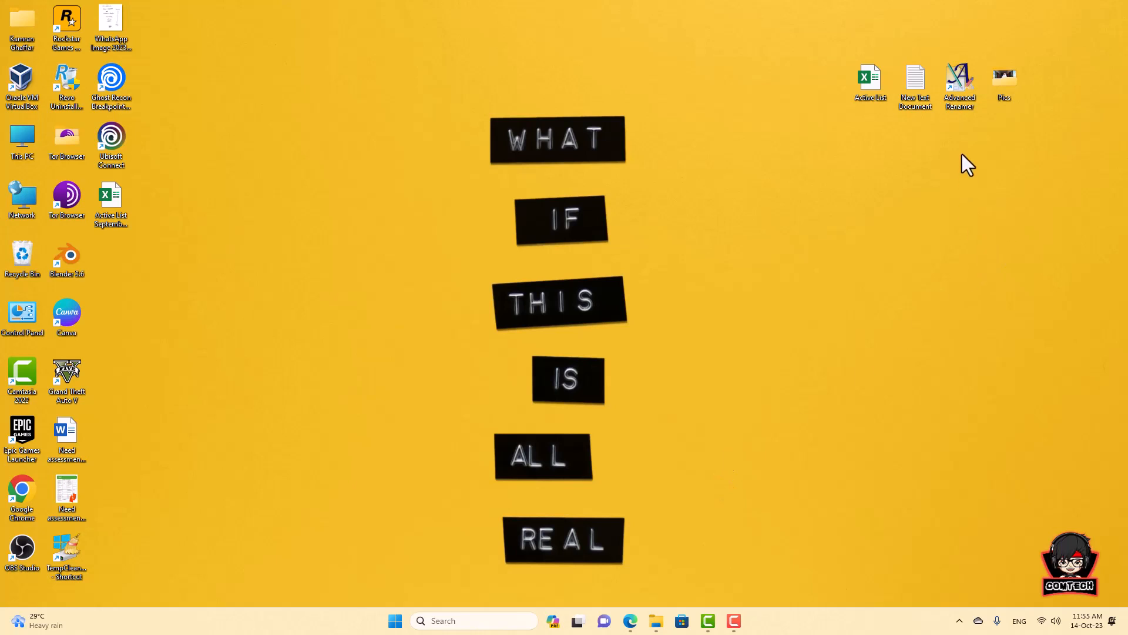
Open Advanced Renamer, remove the existing List method from the renaming methods, and minimize the window.
double_click(958, 85)
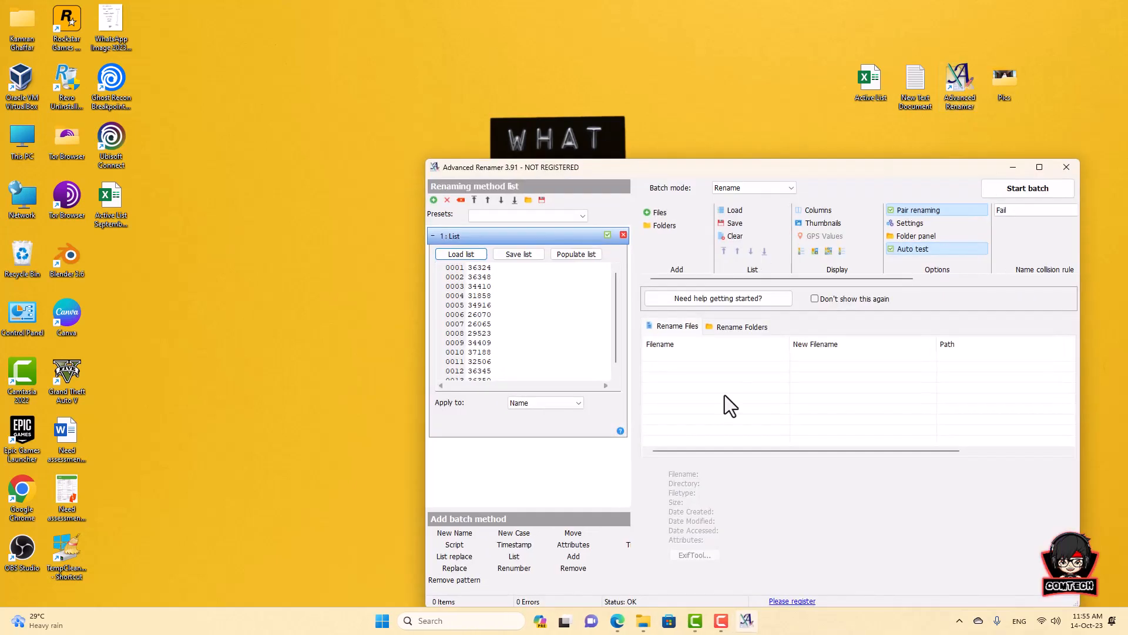
left_click(625, 233)
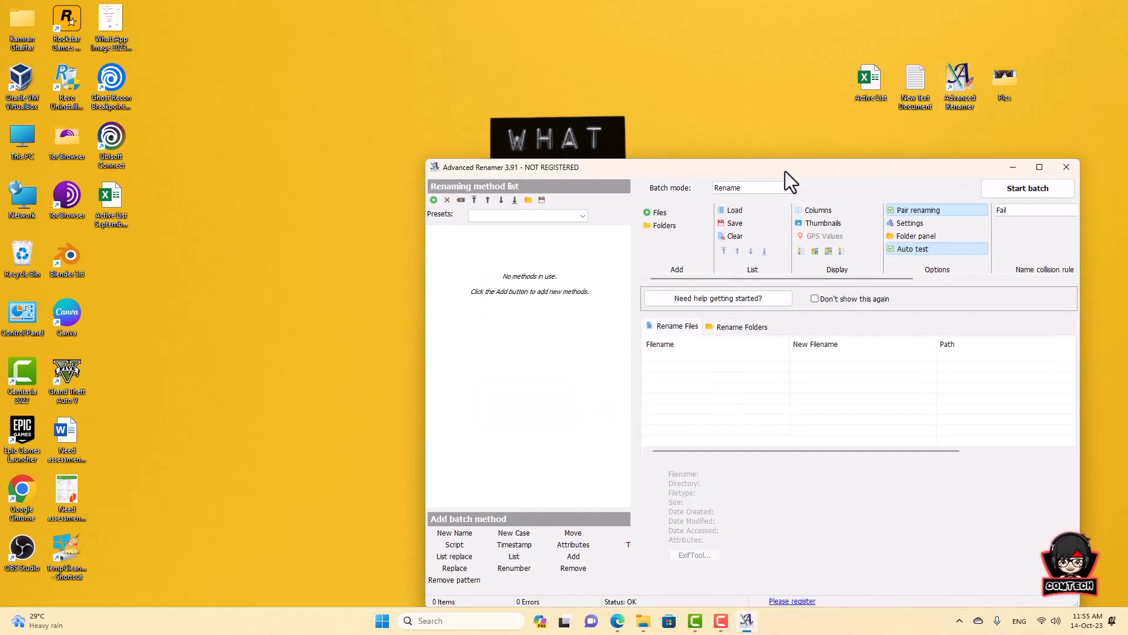
left_click_drag(785, 171, 471, 58)
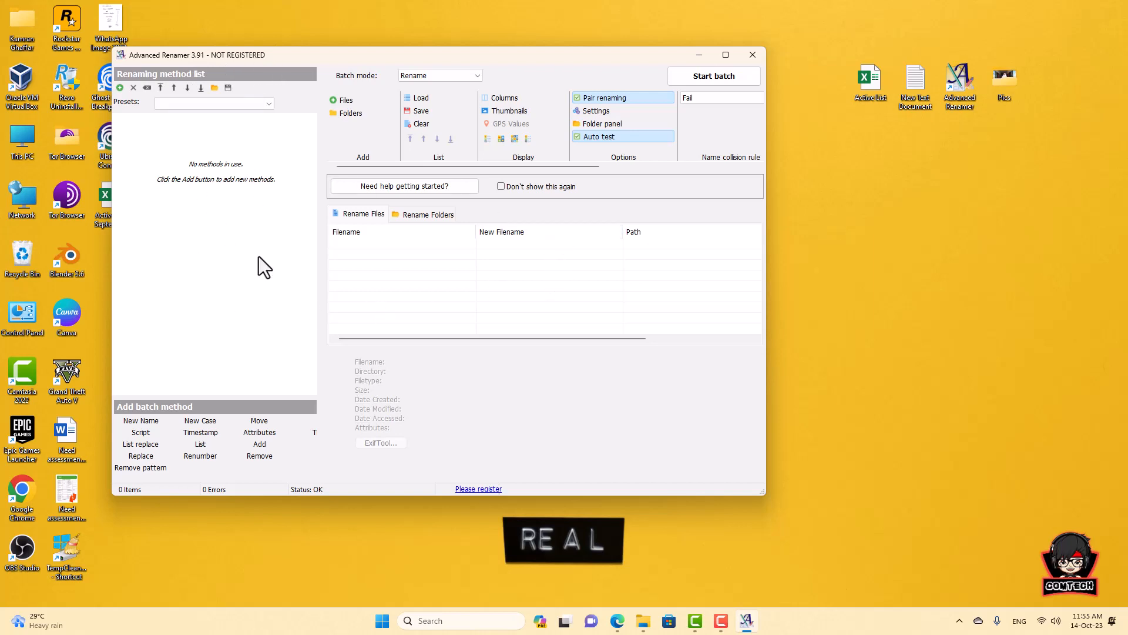
left_click(697, 56)
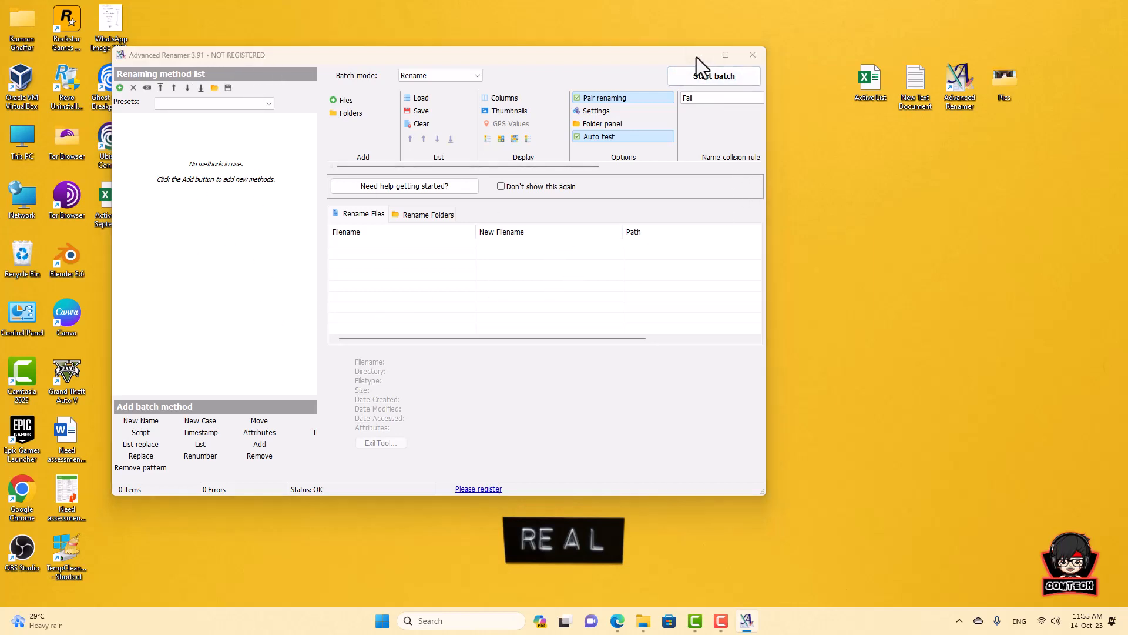
Open New Text Document in Notepad, delete all the listed numbers, and close it.
double_click(919, 88)
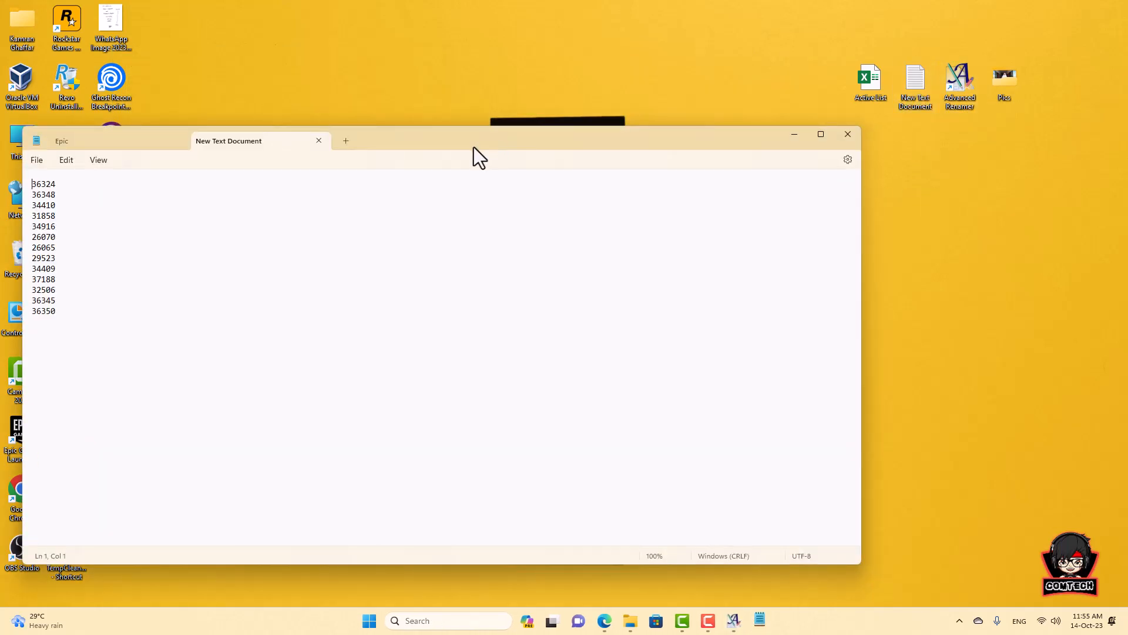
left_click_drag(86, 320, 31, 178)
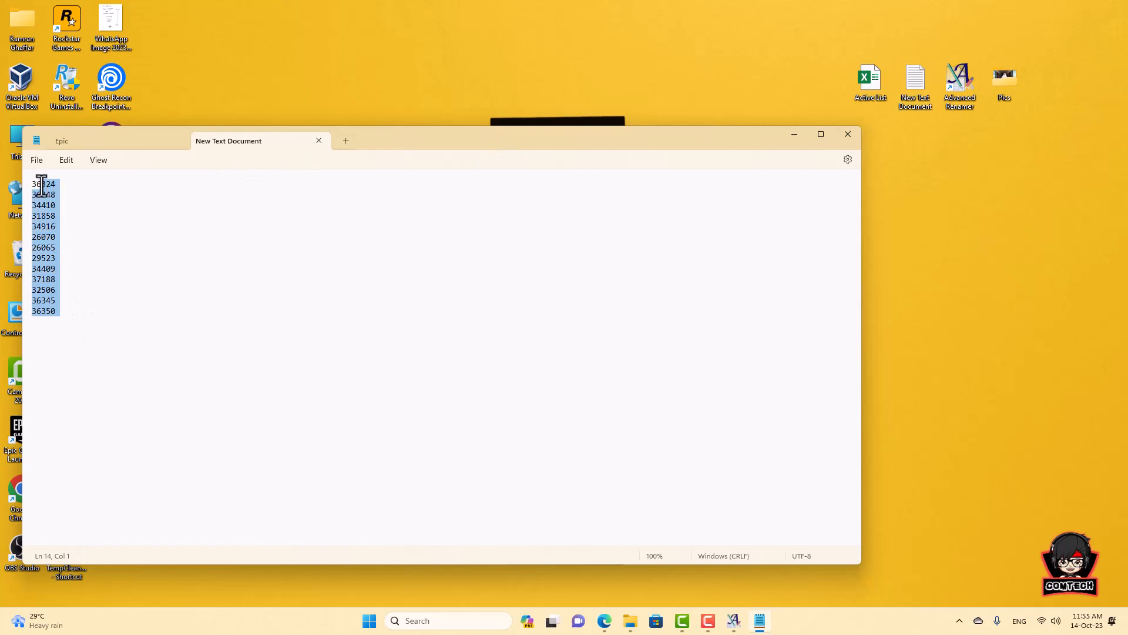
key("BackSpace")
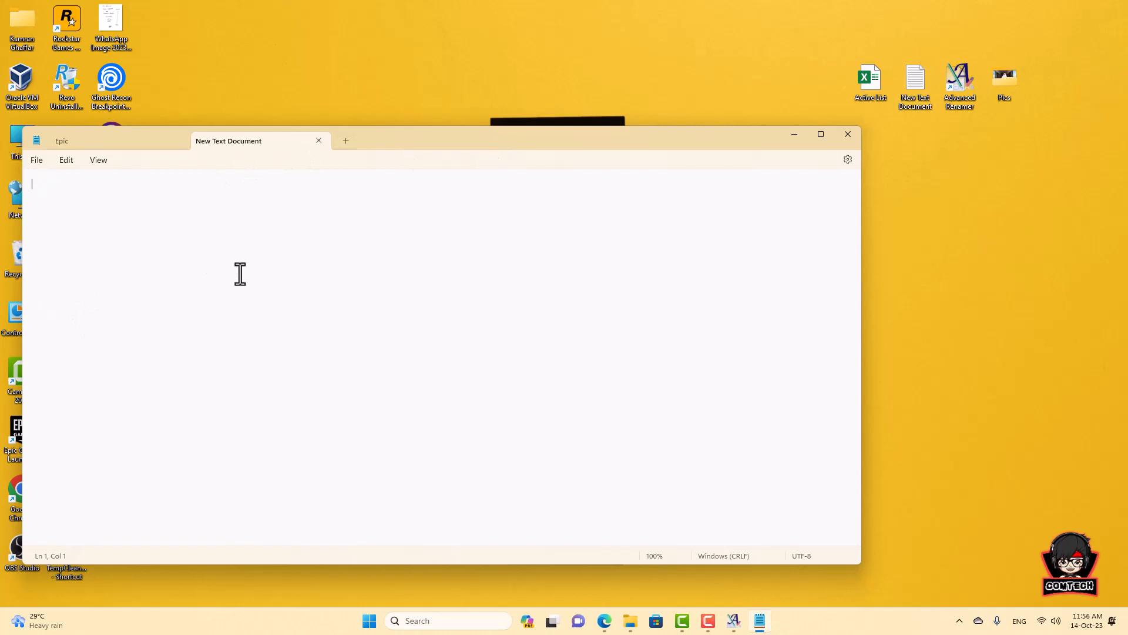
left_click(848, 135)
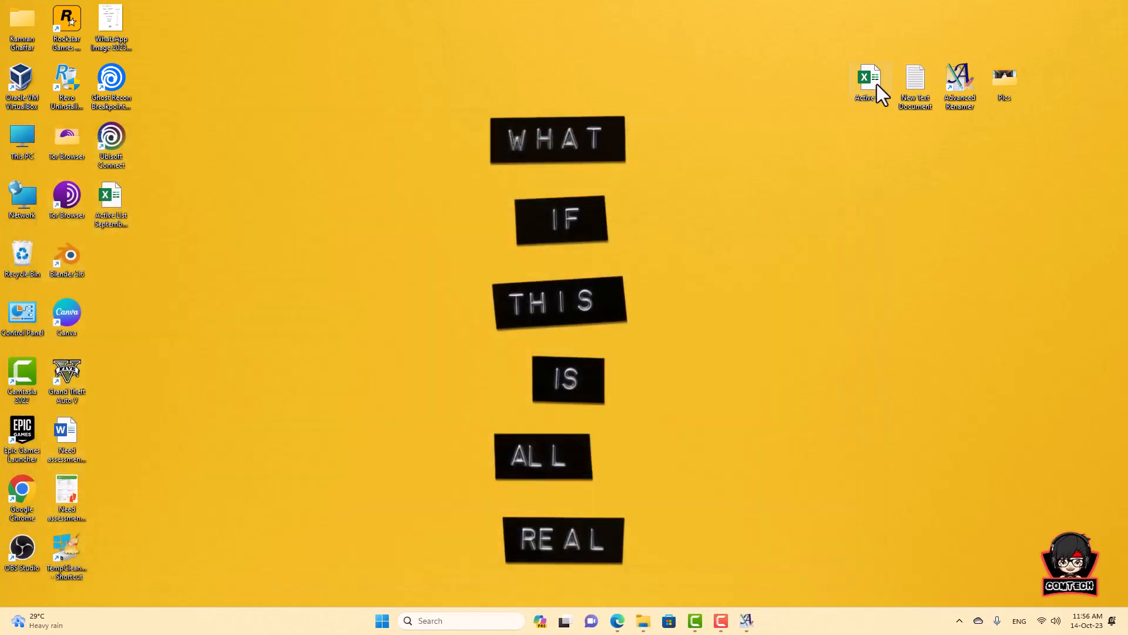
Open the Pics folder to examine its image files and close its window.
double_click(1003, 80)
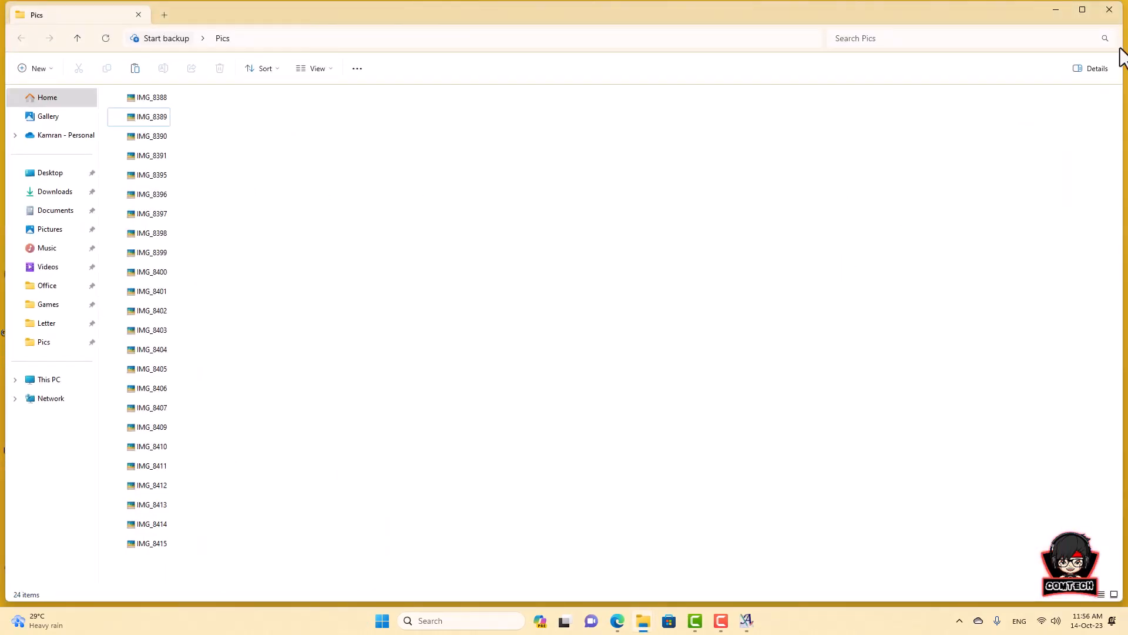
left_click(1083, 9)
left_click(1060, 10)
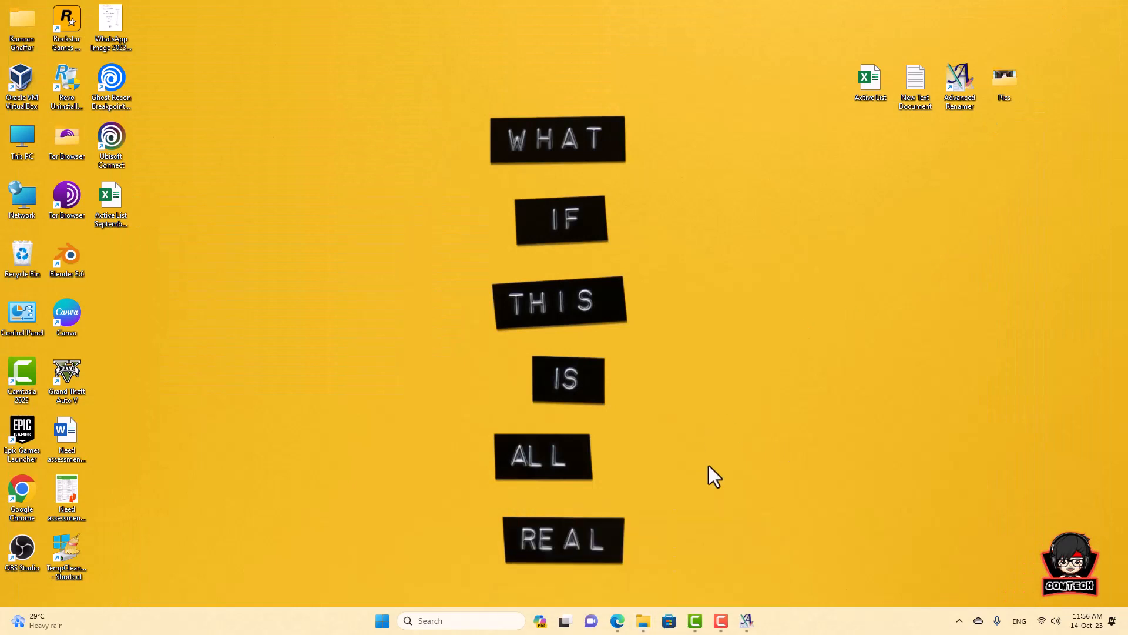
mouse_move(643, 621)
left_click(635, 520)
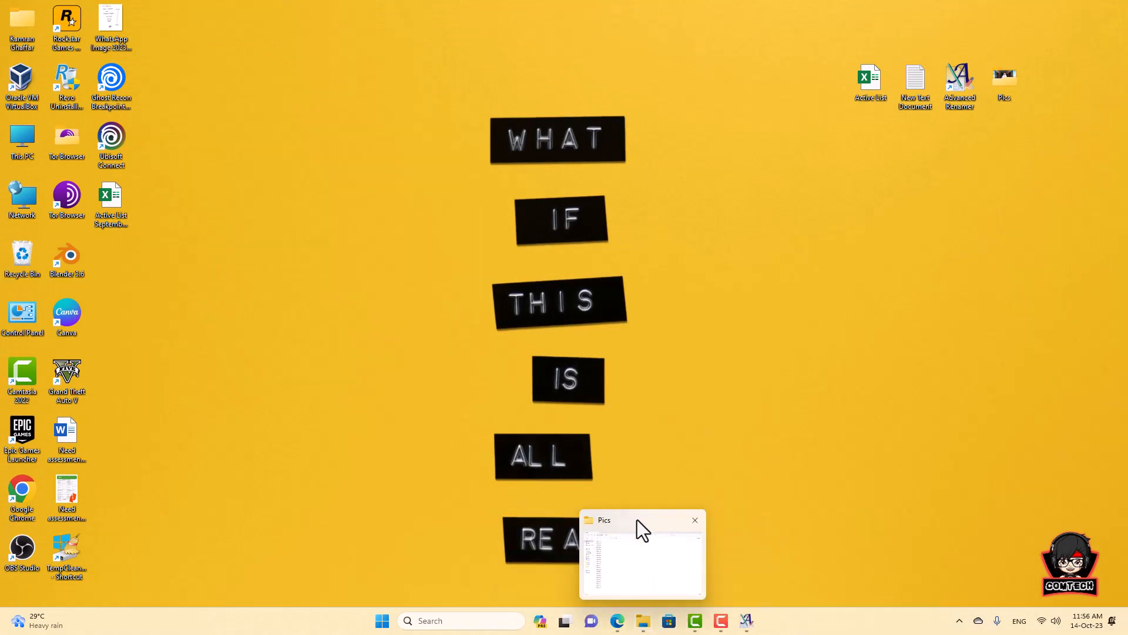
left_click(696, 522)
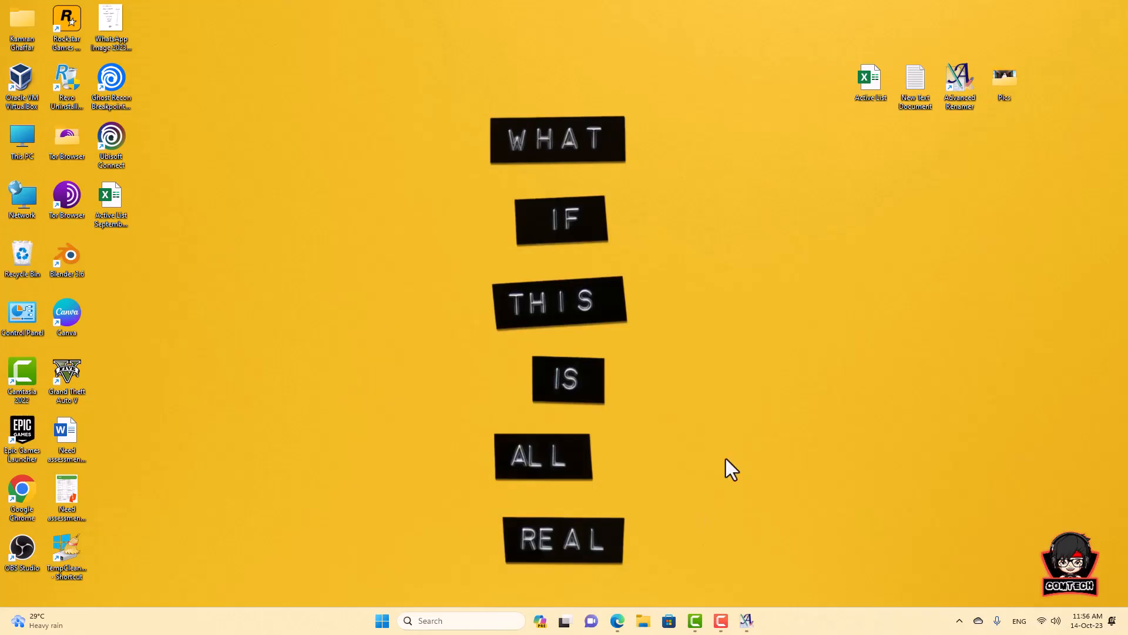
Open the Active List workbook in Excel, filter the Institution column to Barhing, and select the filtered READ numbers.
double_click(868, 82)
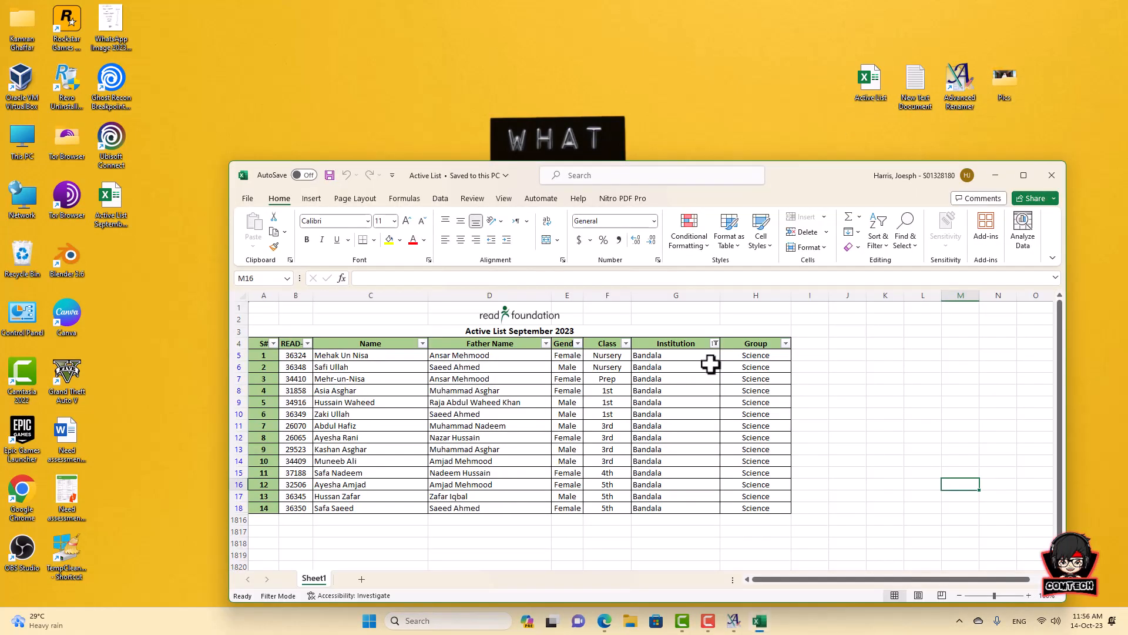
left_click(715, 344)
left_click(613, 215)
left_click(624, 215)
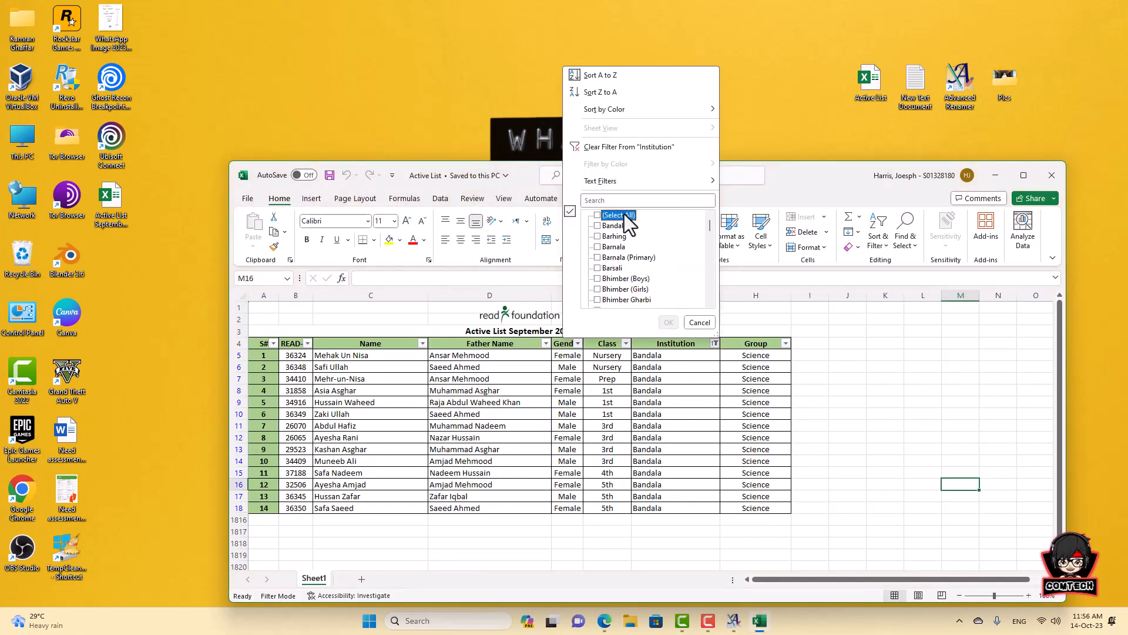
left_click_drag(67, 476, 75, 194)
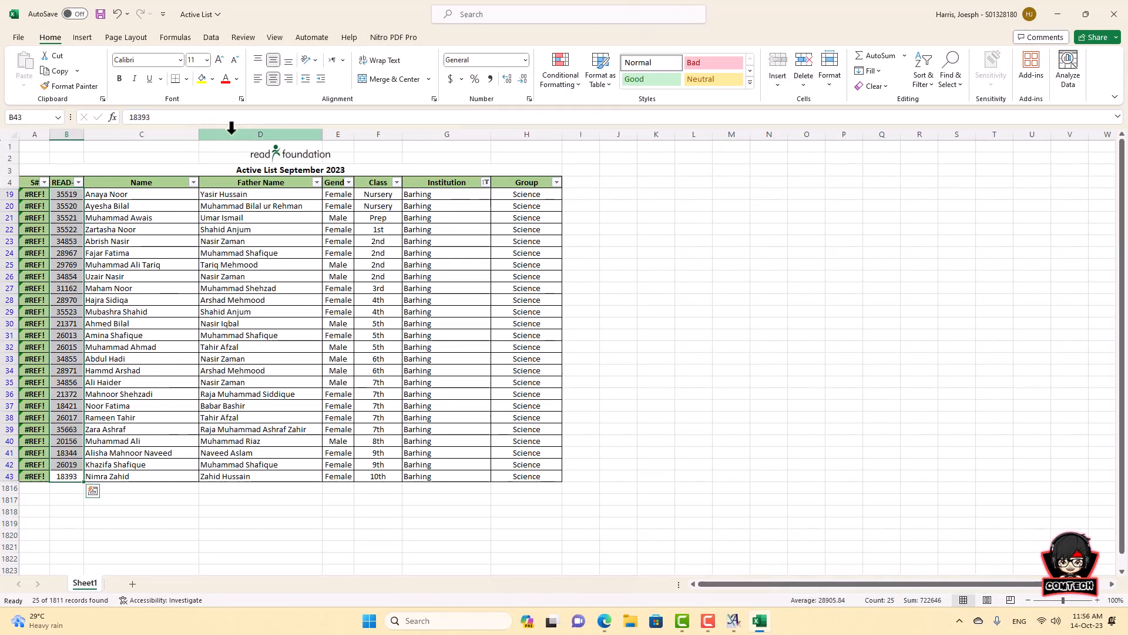
Hide columns D through H, from Father Name to Group, and minimize the workbook.
left_click_drag(243, 134, 534, 136)
right_click(535, 136)
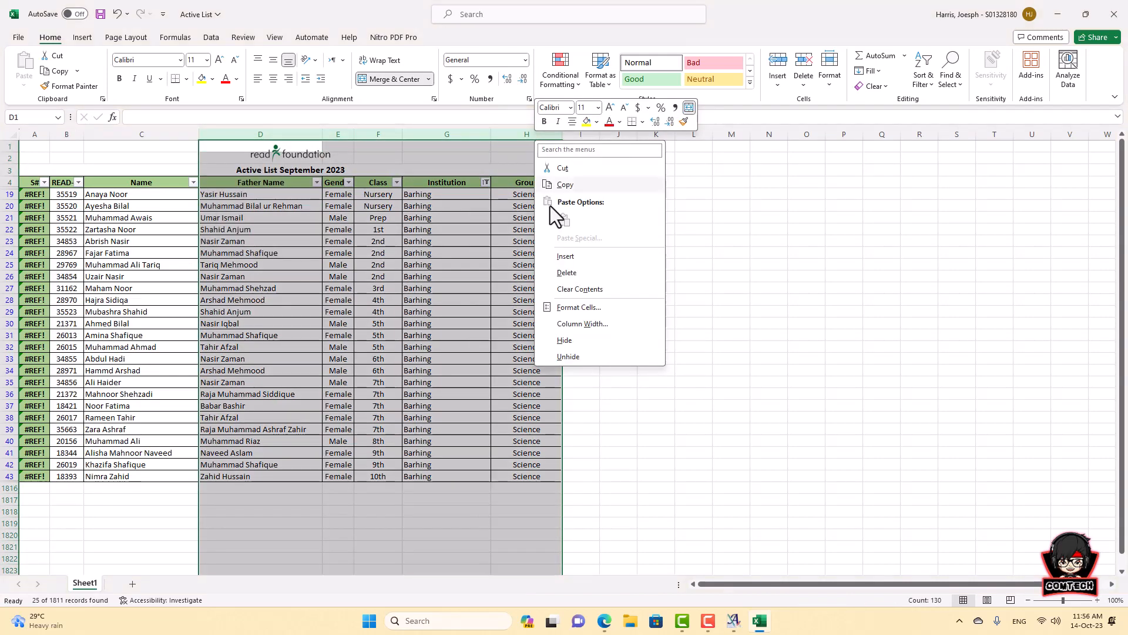
left_click(589, 341)
left_click(241, 373)
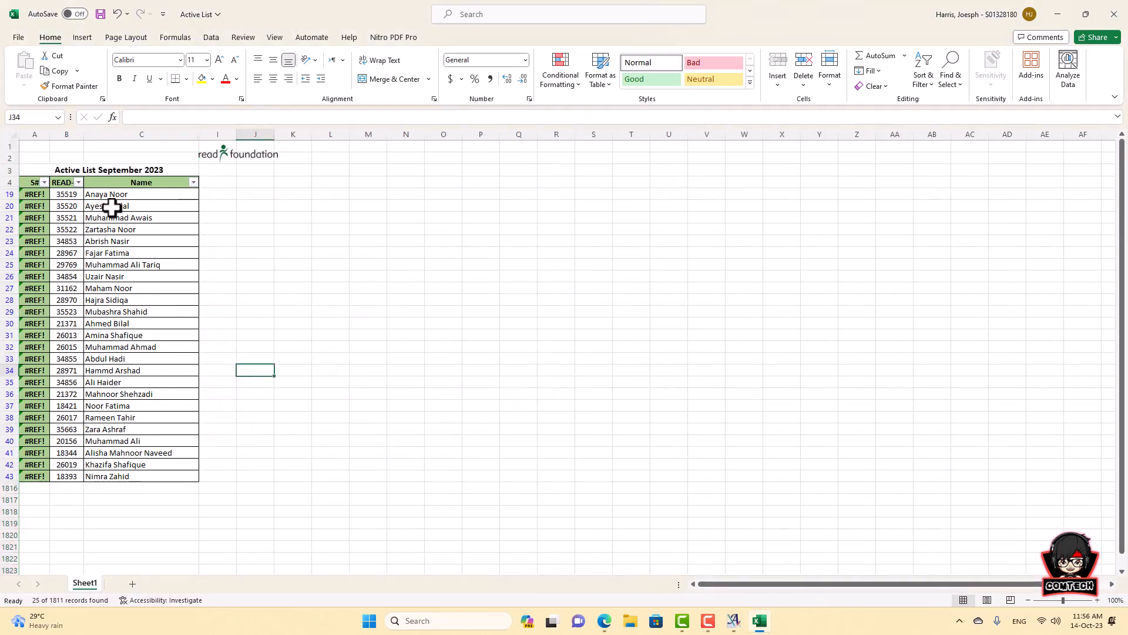
left_click(1059, 14)
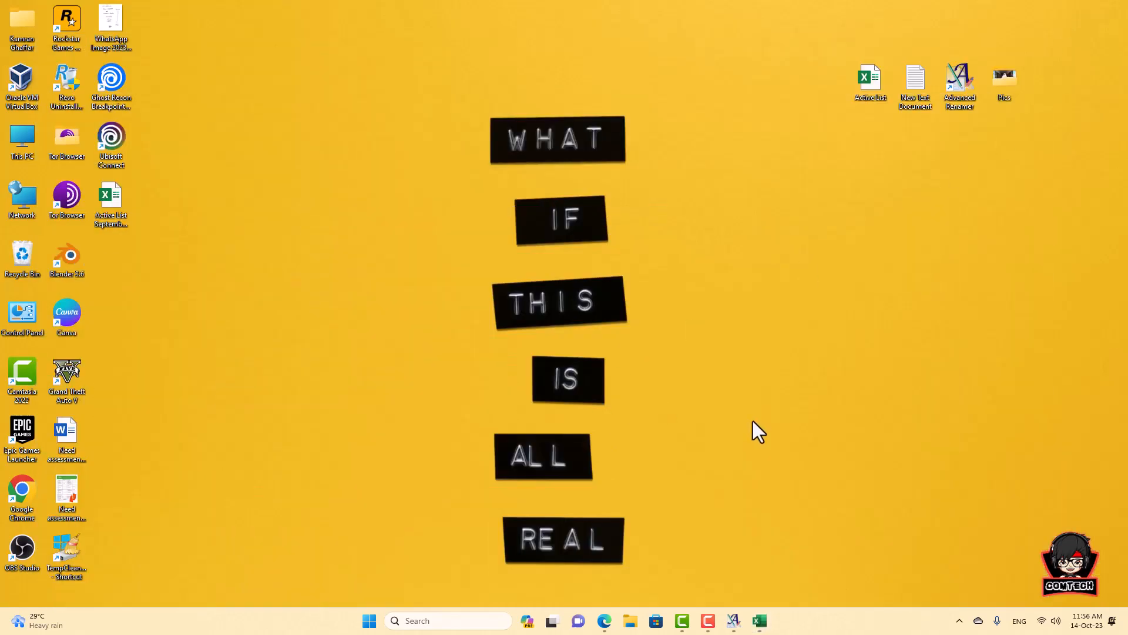
Bring up the Pics folder, minimize it, and close the Poona folder window.
left_click(630, 621)
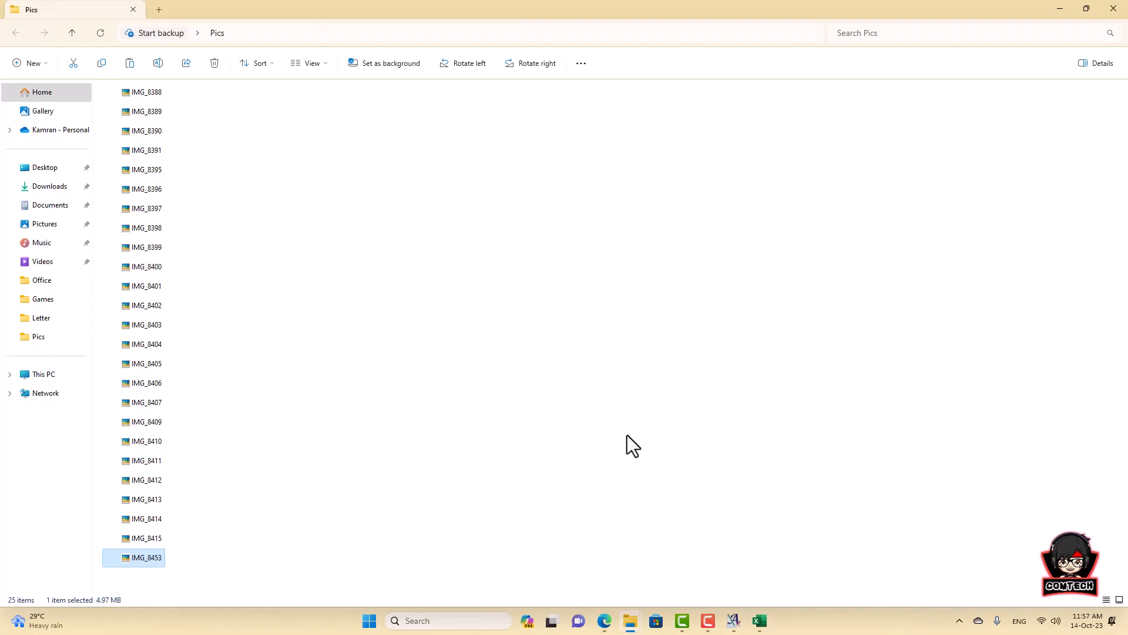
left_click(1058, 10)
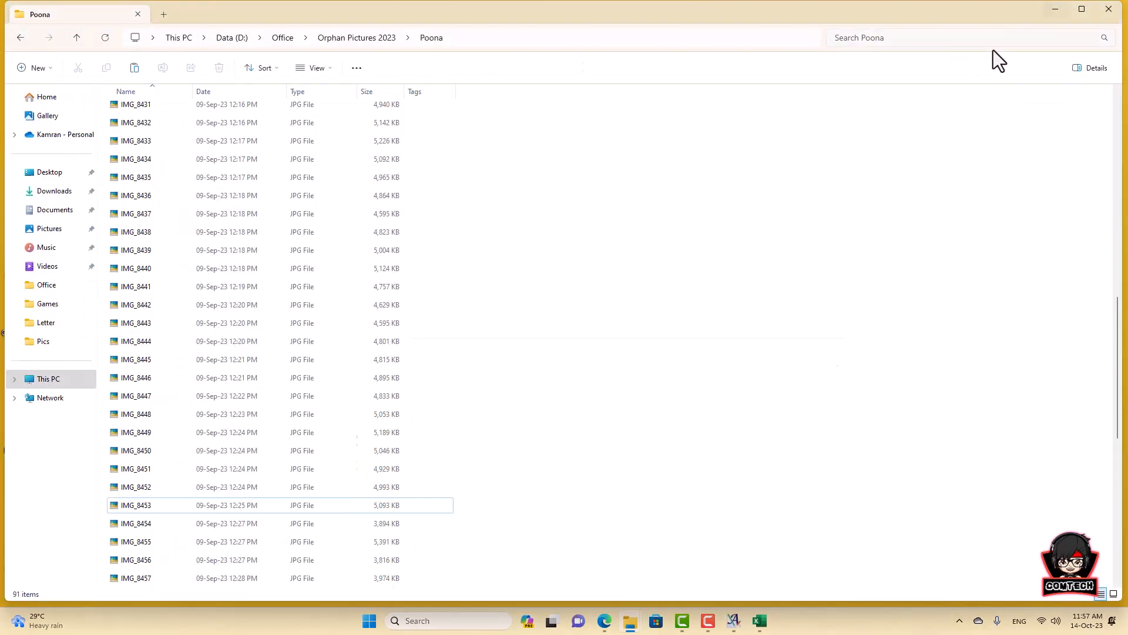
left_click(1108, 8)
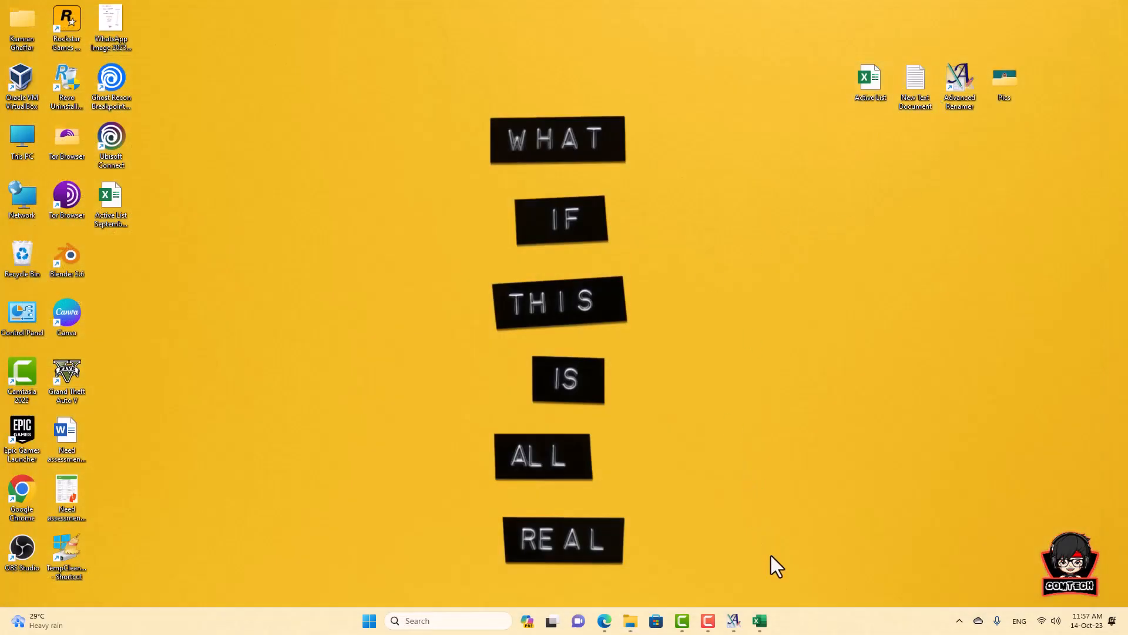
Switch to the Active List workbook in Excel and compare its filtered READ numbers and names with the image files in the Pics folder.
left_click(760, 621)
left_click_drag(68, 193, 91, 488)
left_click(292, 499)
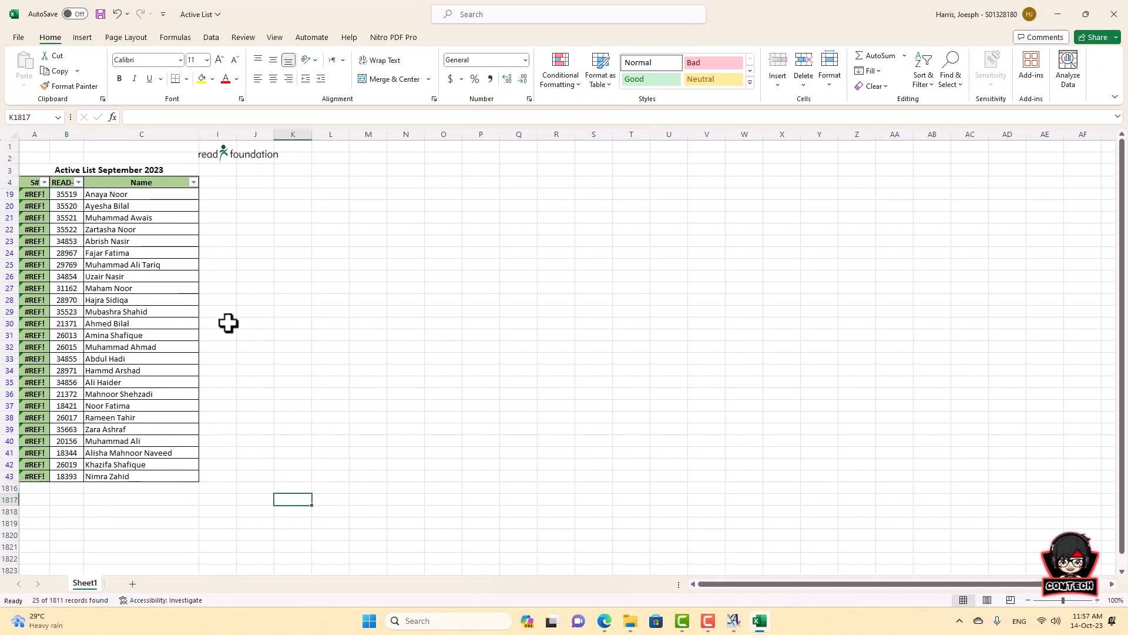
left_click_drag(136, 194, 138, 476)
left_click(630, 621)
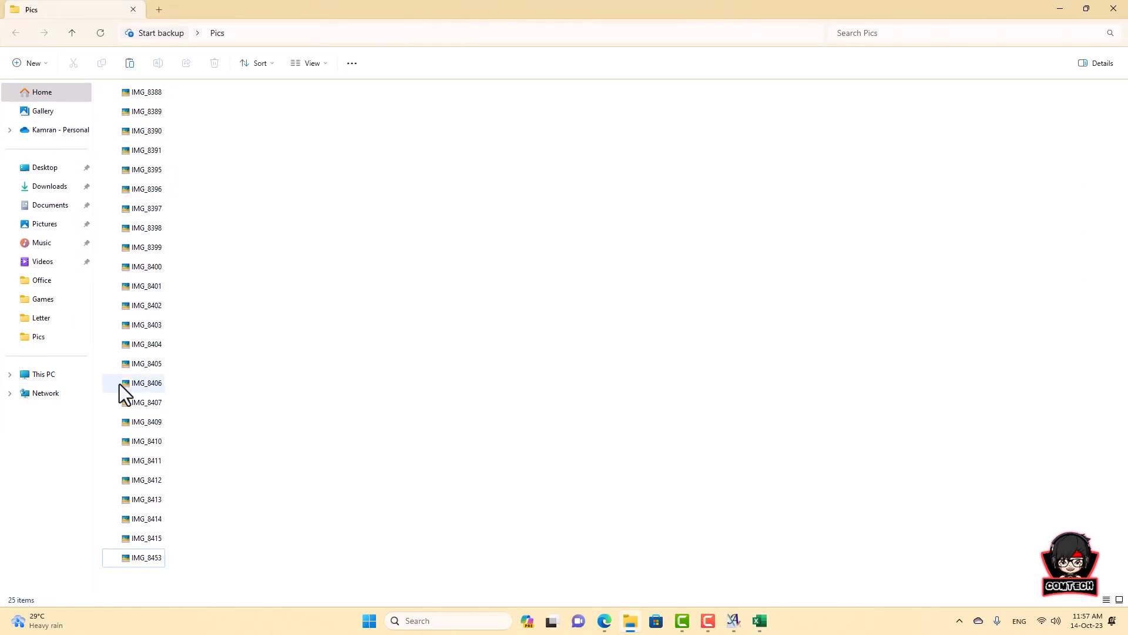
left_click(630, 621)
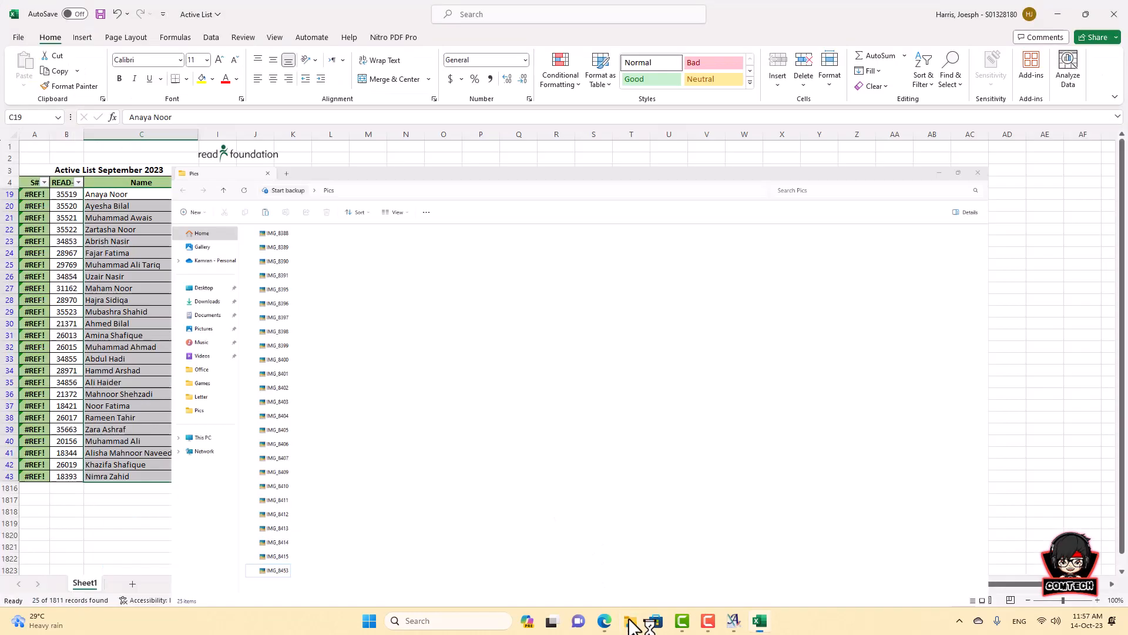
left_click(258, 324)
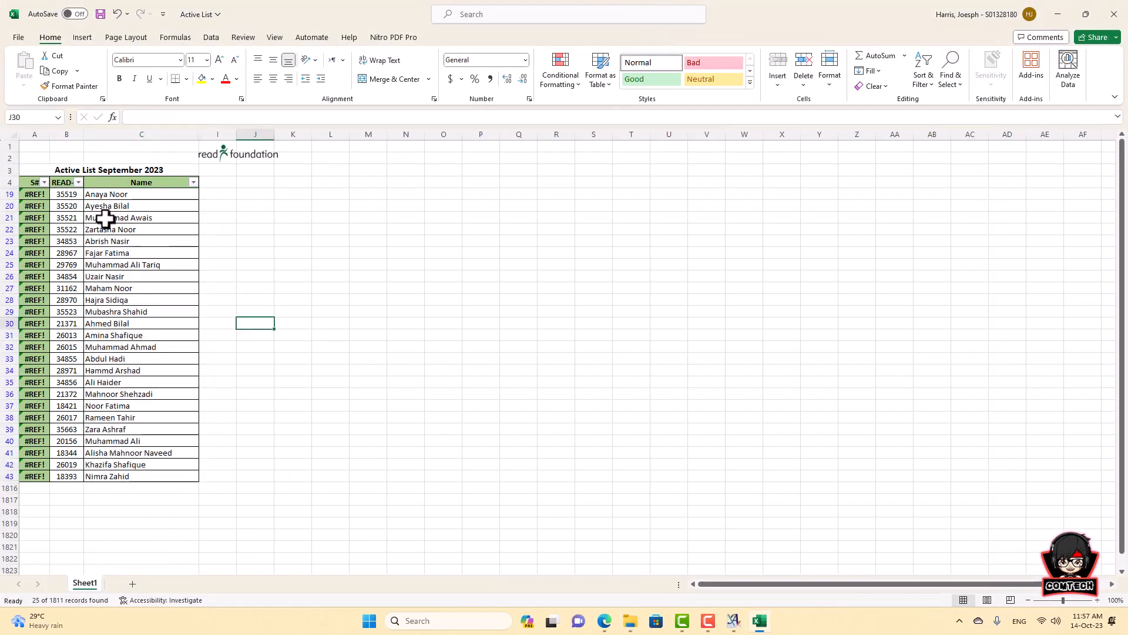
Examine the filtered names, the first READ number and the empty column I beside the list.
left_click_drag(109, 195, 142, 474)
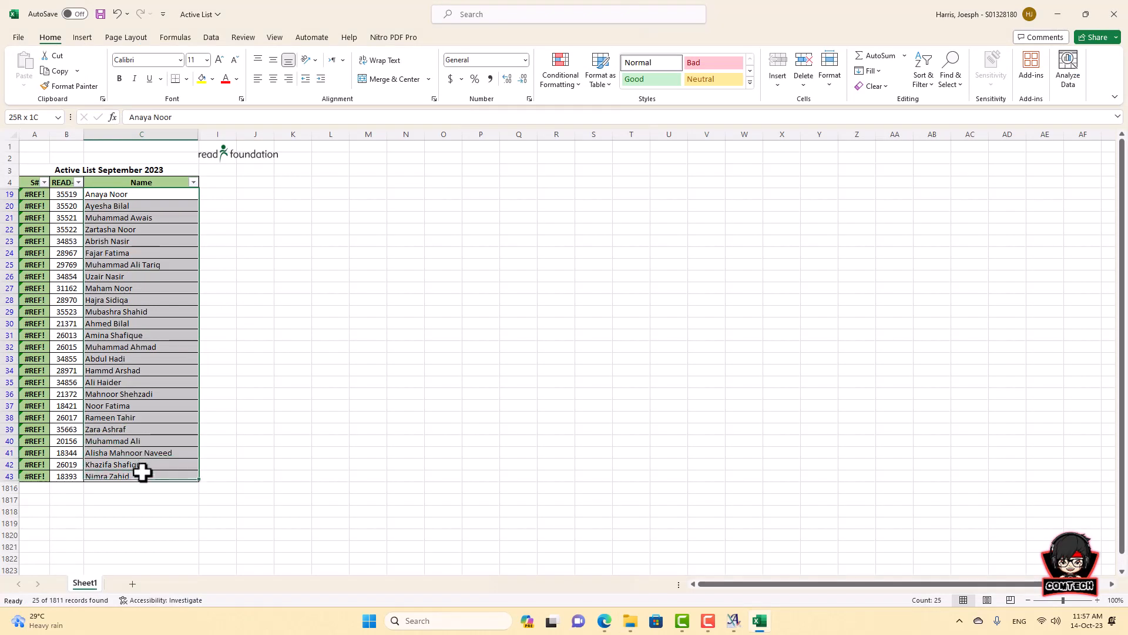
left_click(315, 469)
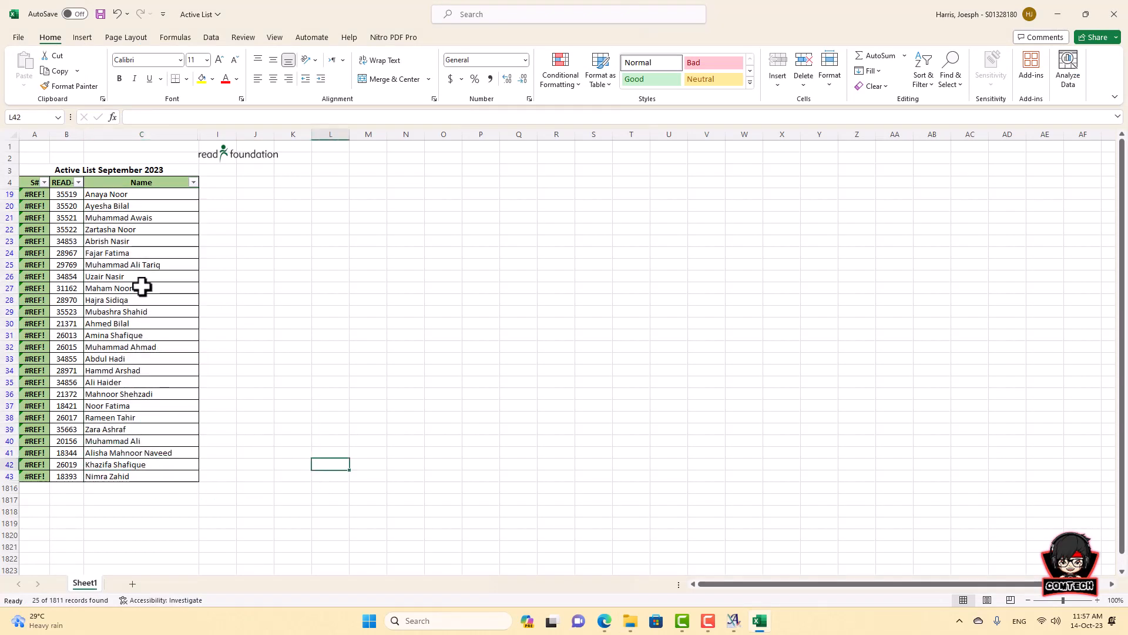
left_click(106, 194)
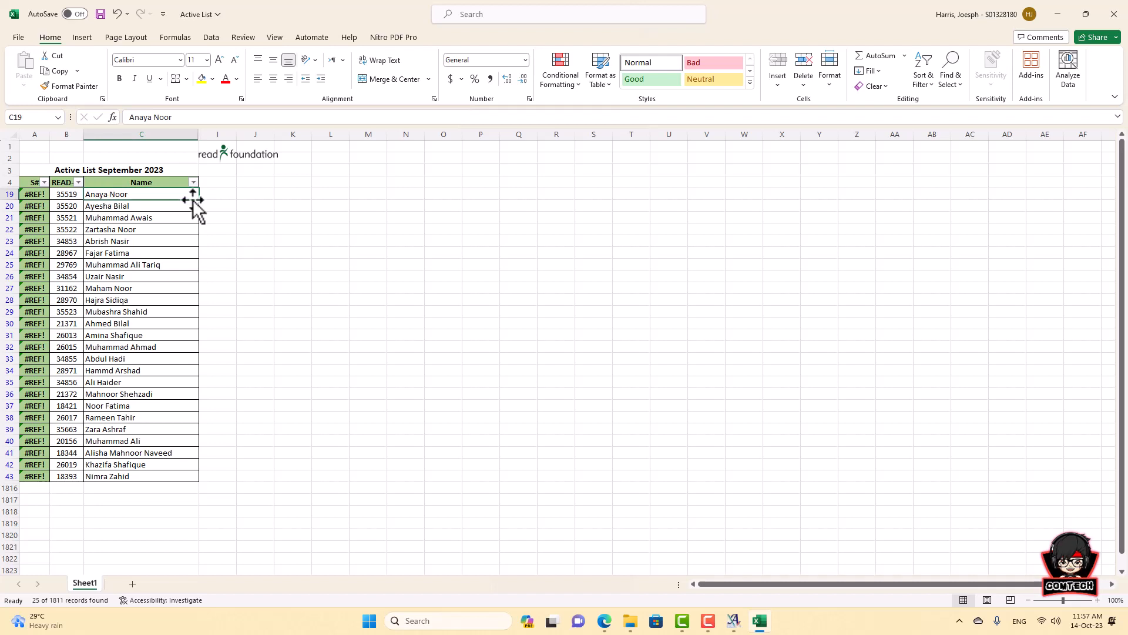
left_click(228, 194)
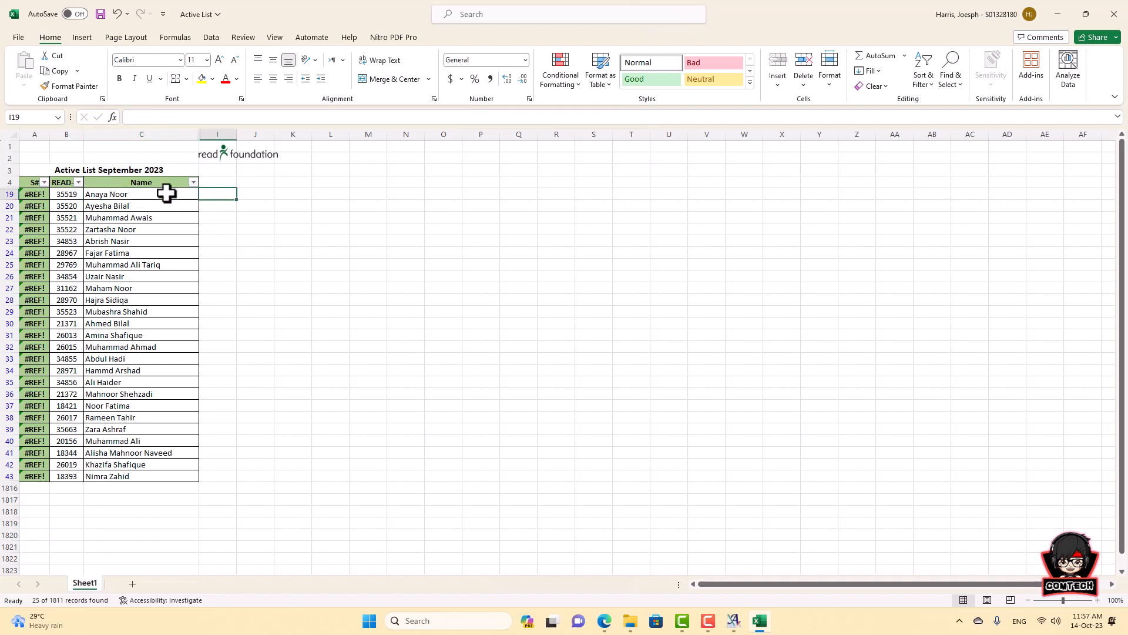
left_click(65, 194)
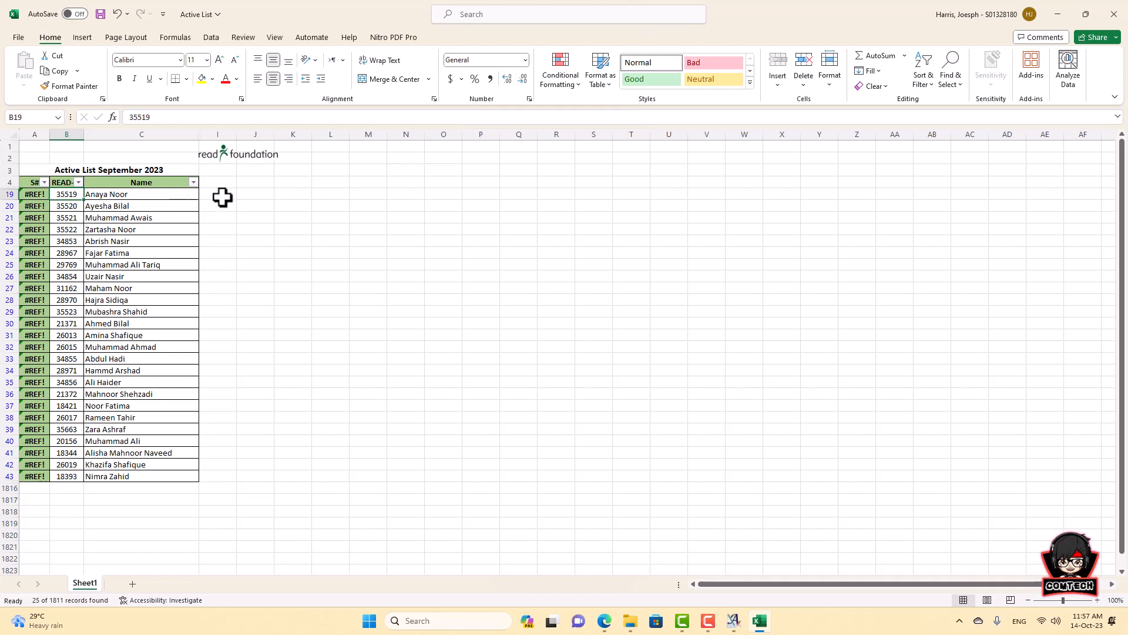
left_click(113, 325)
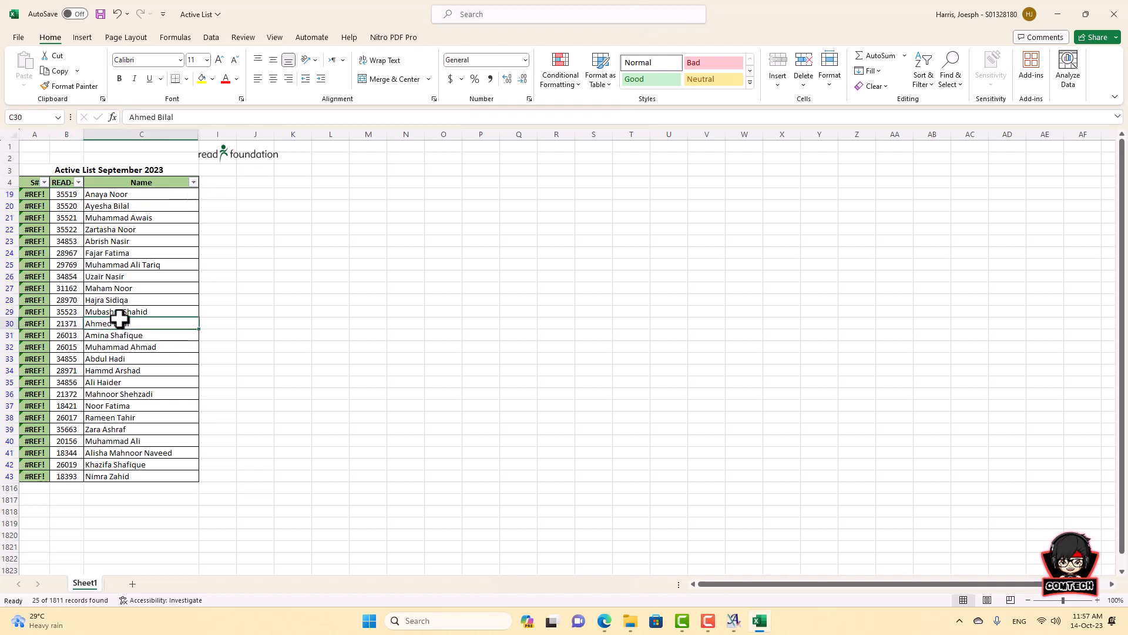
left_click(225, 194)
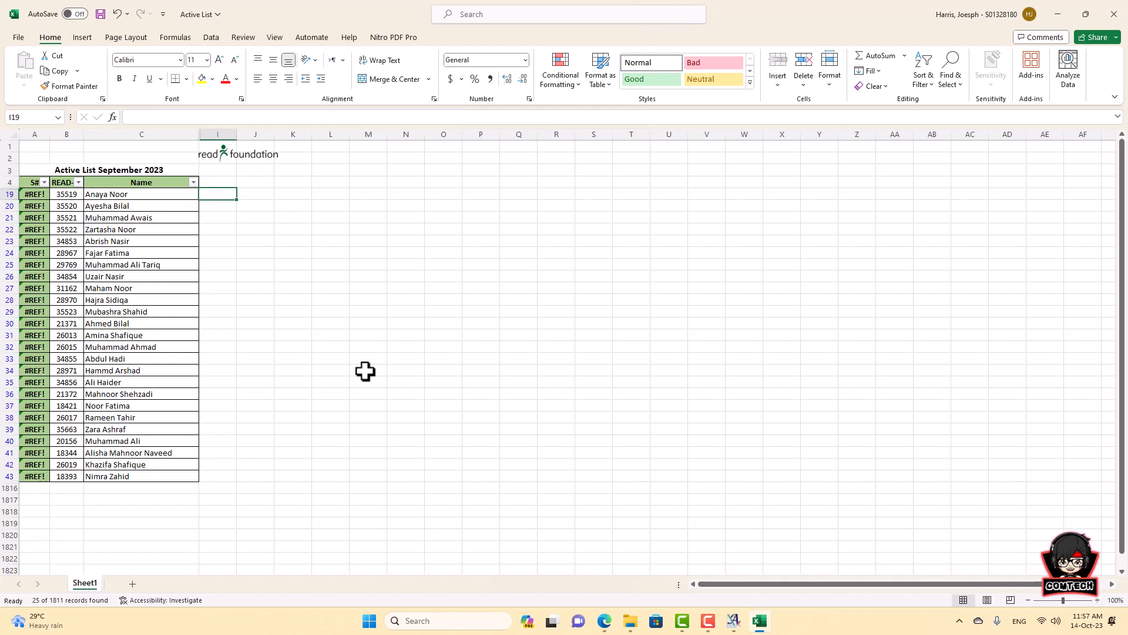
Check the image numbers in the Pics folder, and enter 8388 in cell I30 and 8389 in cell I19 of the Active List.
left_click(630, 624)
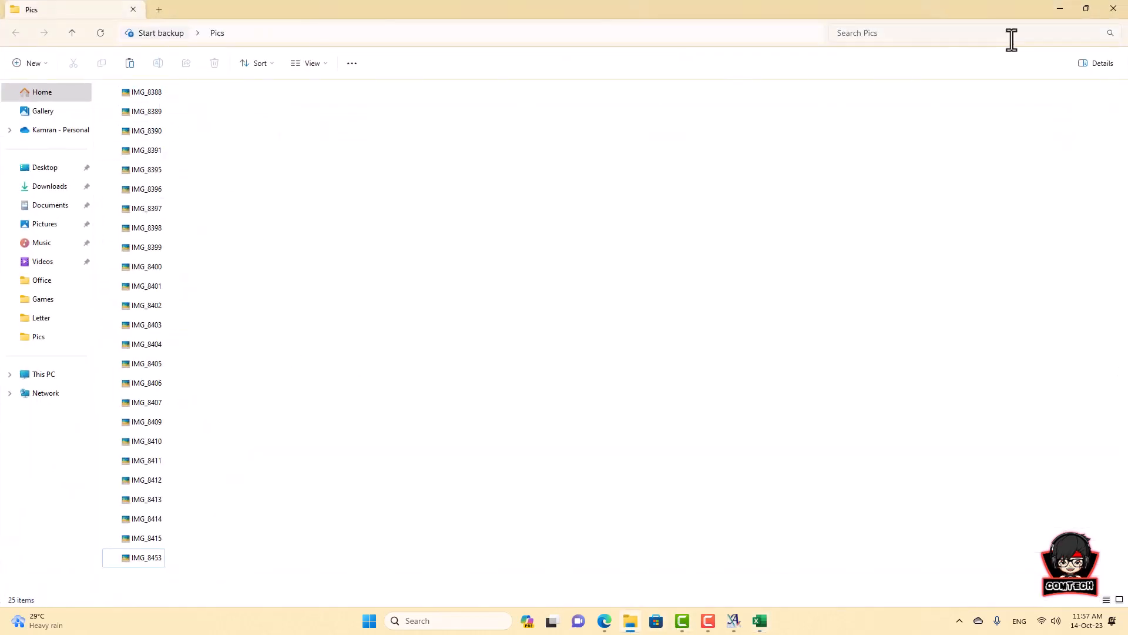
left_click(1061, 8)
left_click(238, 323)
type("8388")
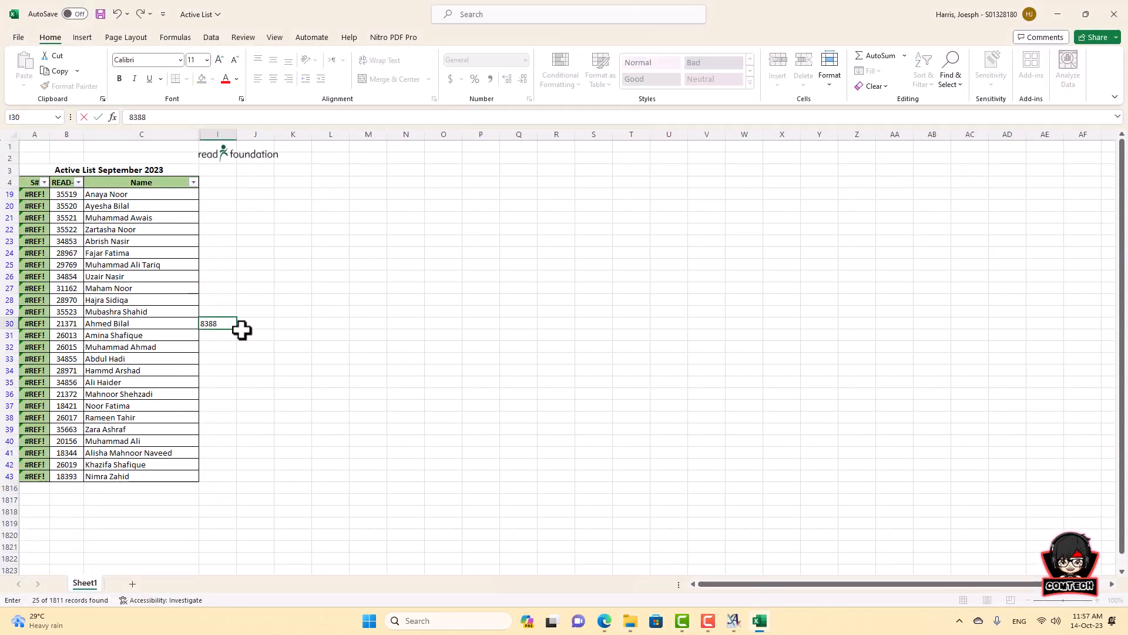
key("Up")
key("Up")
key("Up")
key("Up")
key("Up")
key("Up")
key("Up")
key("Up")
key("Up")
key("Up")
key("Up")
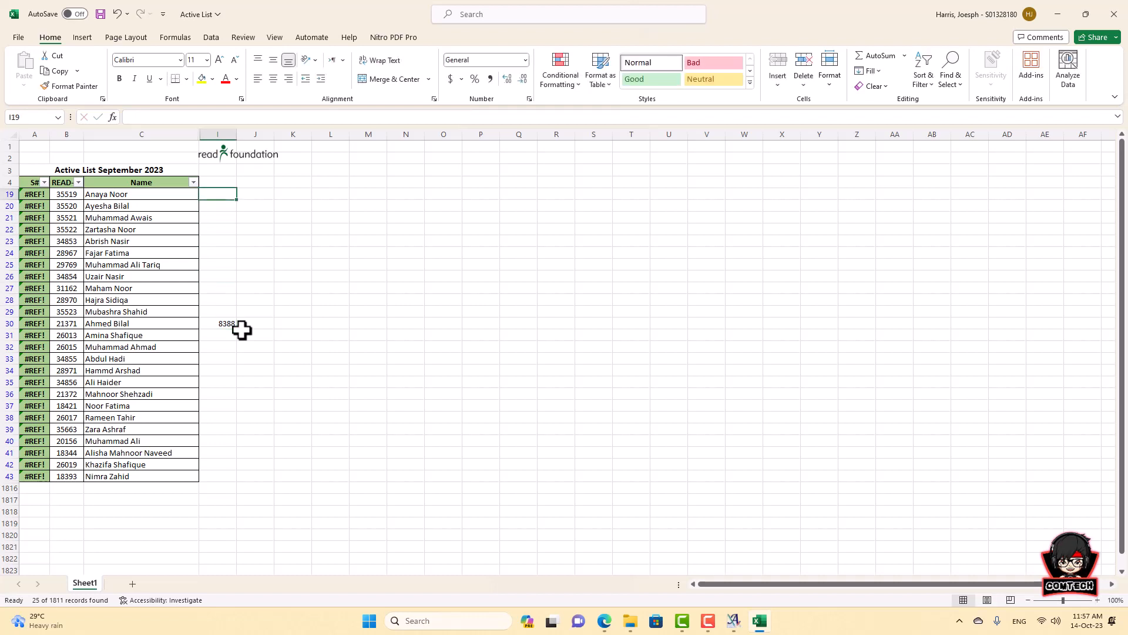
type("8389")
key("Return")
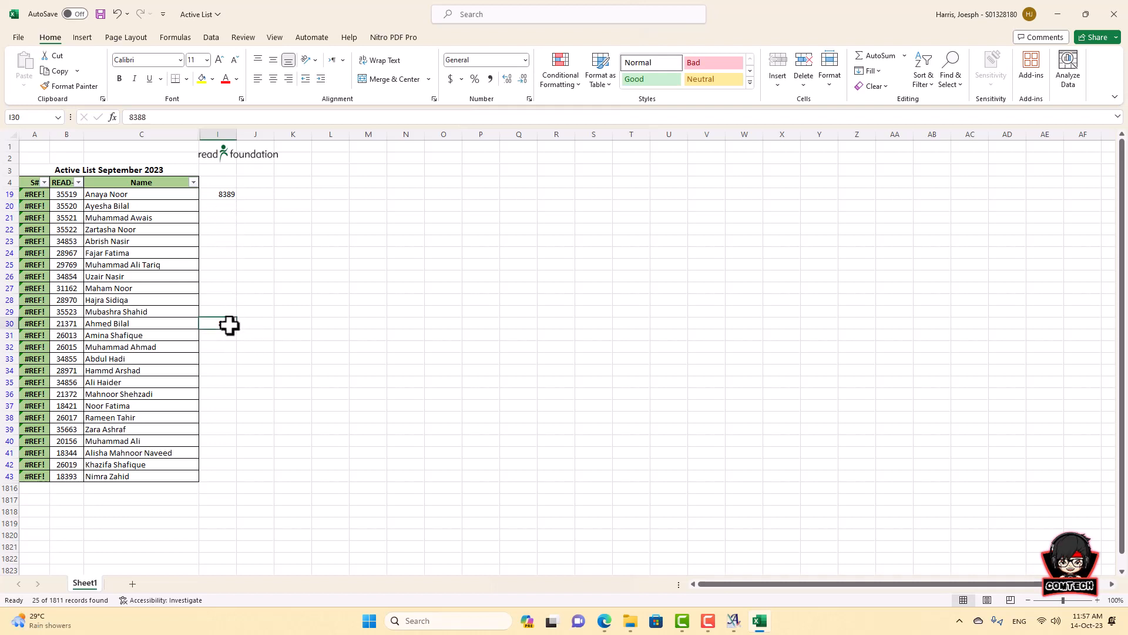
left_click_drag(229, 206, 214, 379)
left_click(223, 324)
left_click_drag(132, 198, 126, 393)
left_click_drag(212, 226, 218, 360)
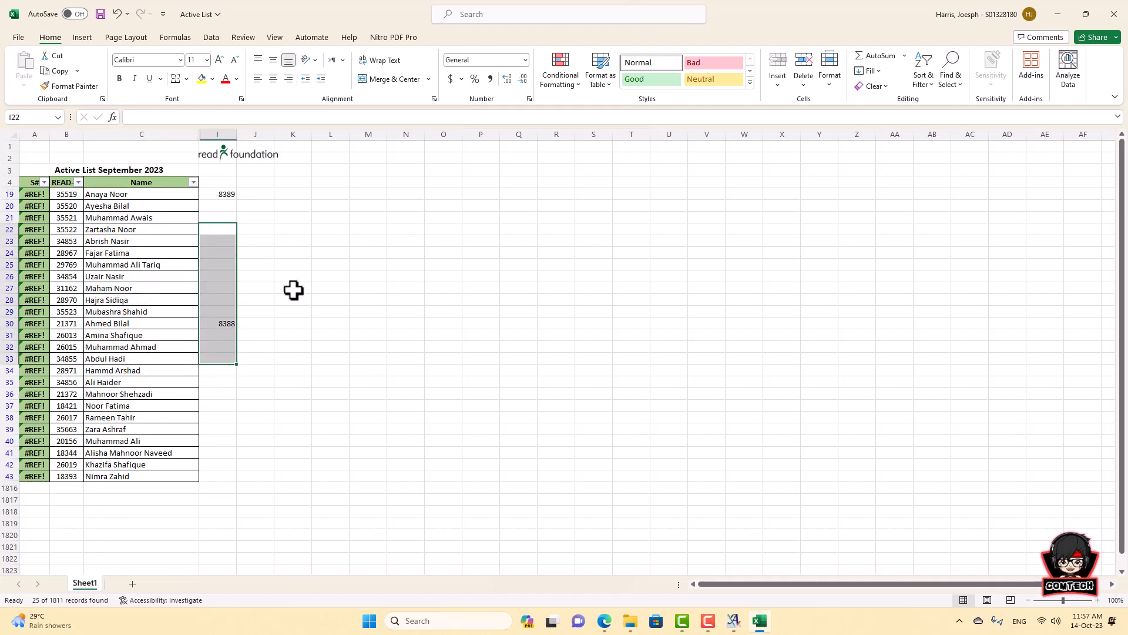
left_click(262, 335)
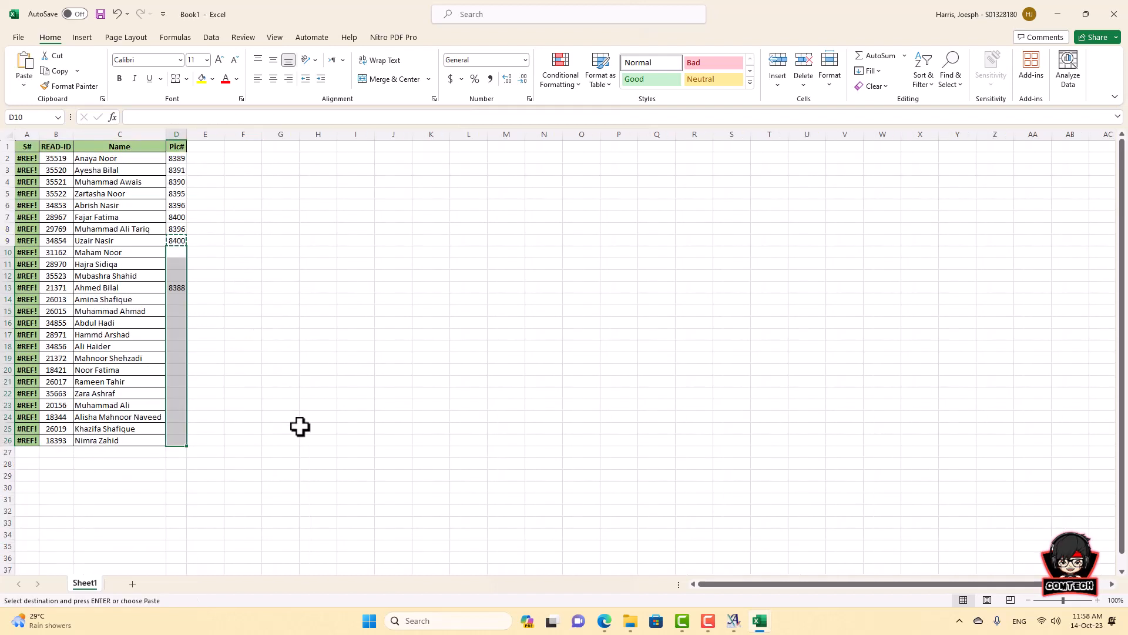
Paste 8400 into the Pic# cells D10 to D26 of Book1 and add filters to the header row.
key("ctrl+v")
left_click(269, 350)
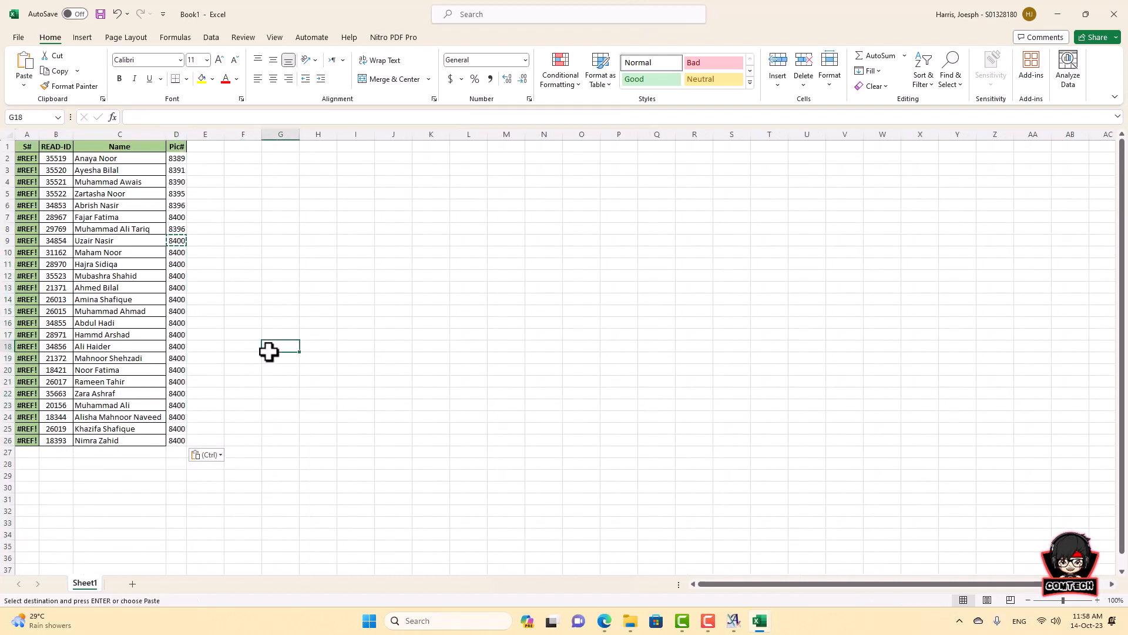
left_click(176, 147)
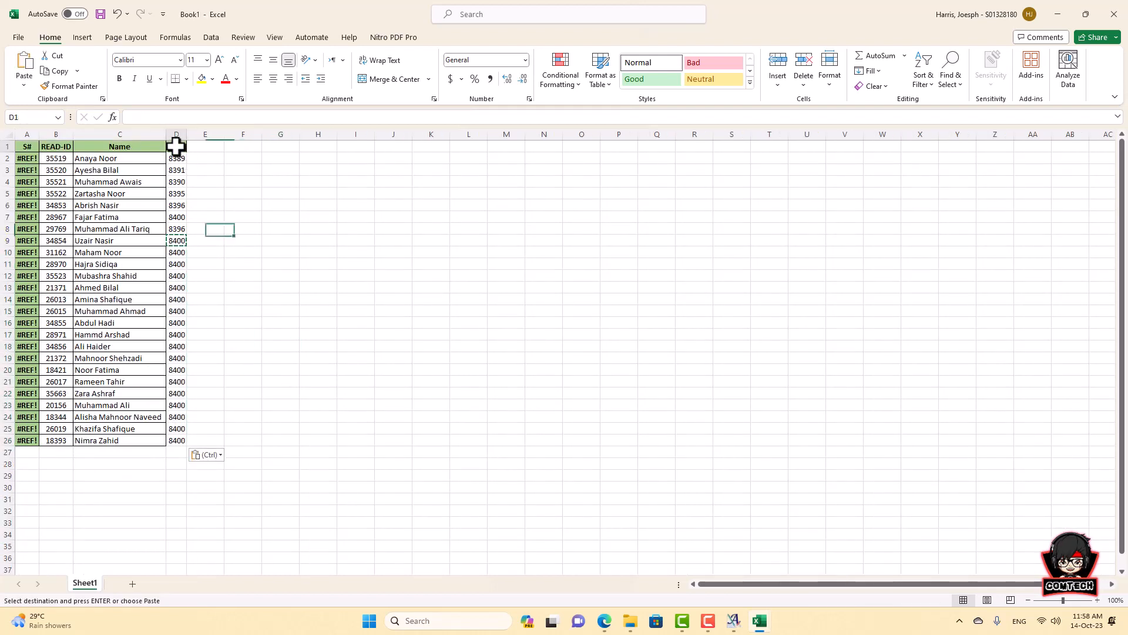
left_click_drag(176, 147, 12, 143)
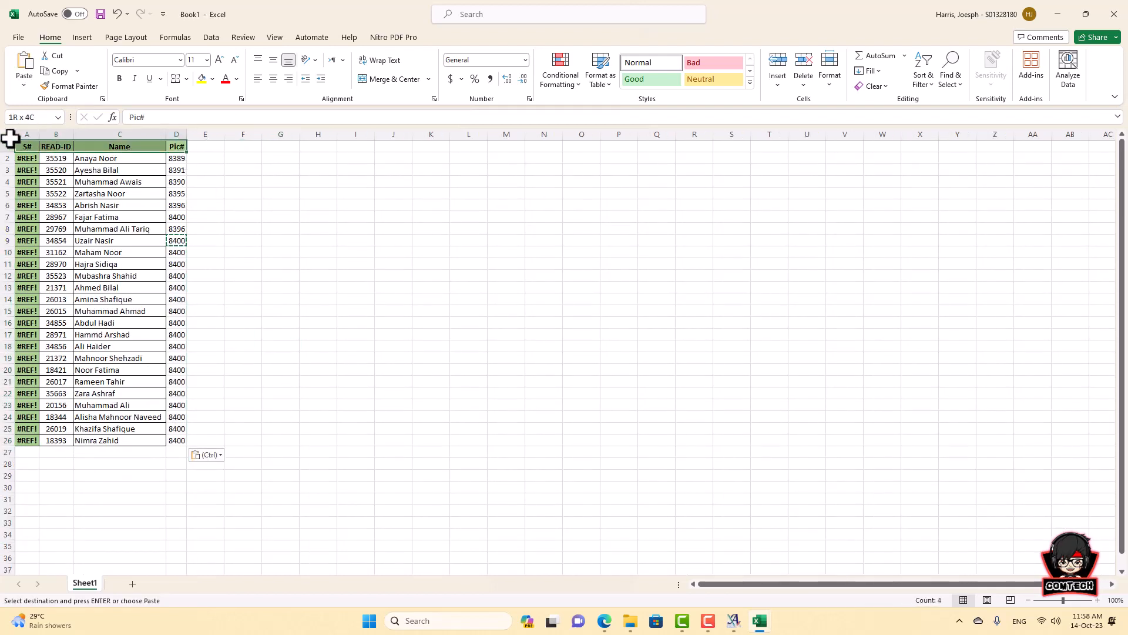
left_click(922, 79)
left_click(949, 153)
left_click(394, 240)
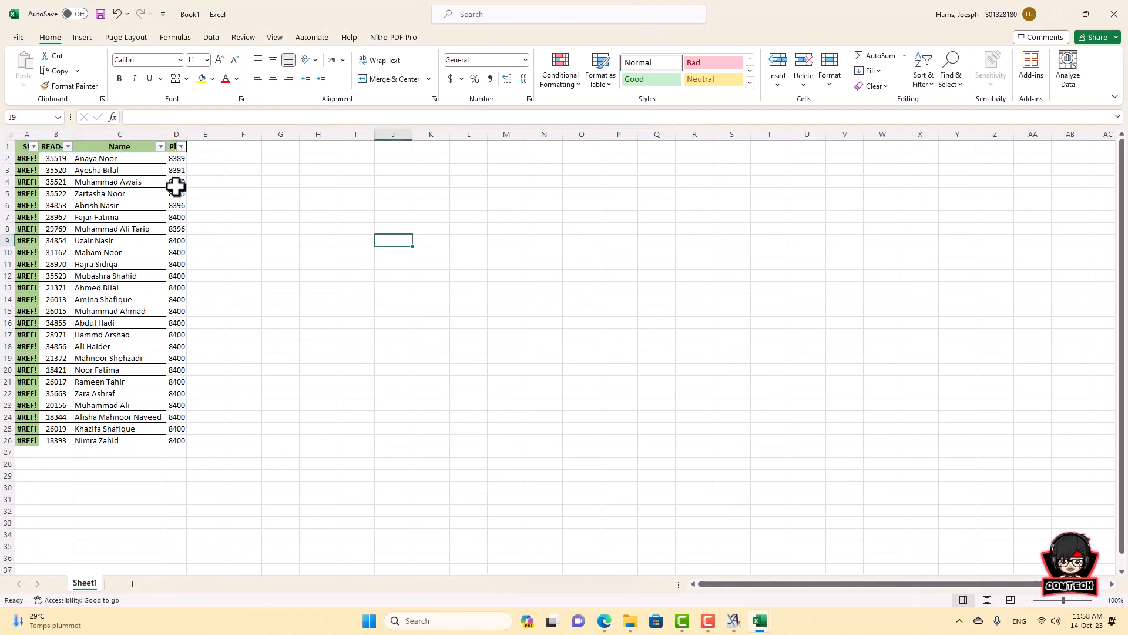
Sort the Book1 list by the Pic# column from smallest to largest.
left_click(191, 146)
left_click(181, 146)
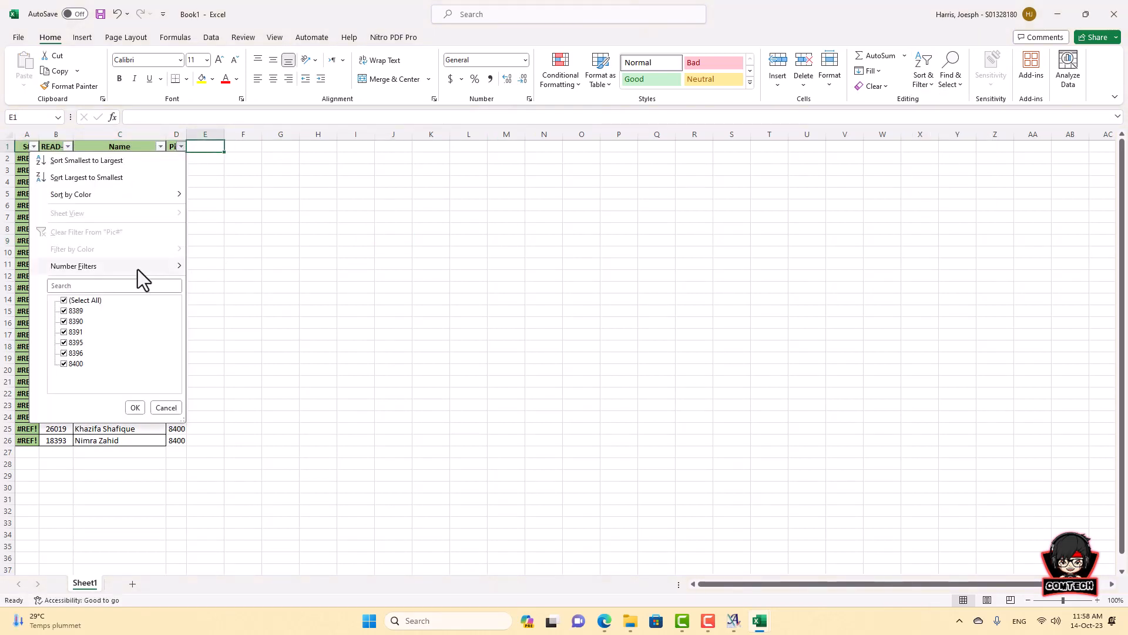
left_click(81, 161)
left_click(277, 252)
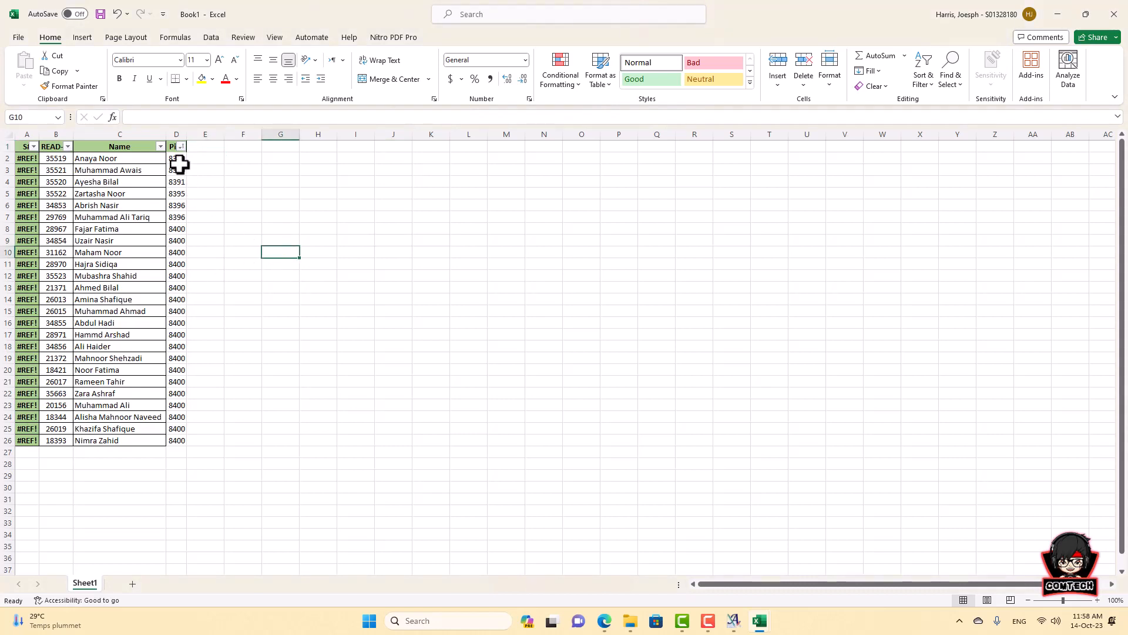
Compare the sorted names and Pic# values in Book1 with the order of the image files in the Pics folder.
left_click_drag(179, 163, 173, 292)
left_click_drag(175, 372, 24, 394)
left_click(314, 325)
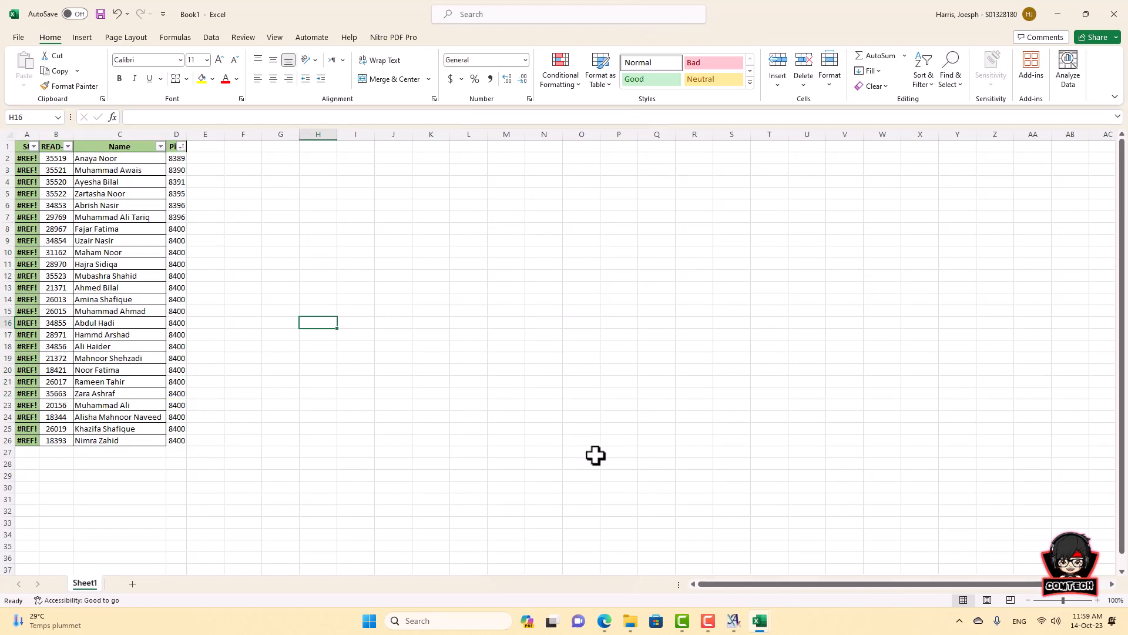
left_click(631, 621)
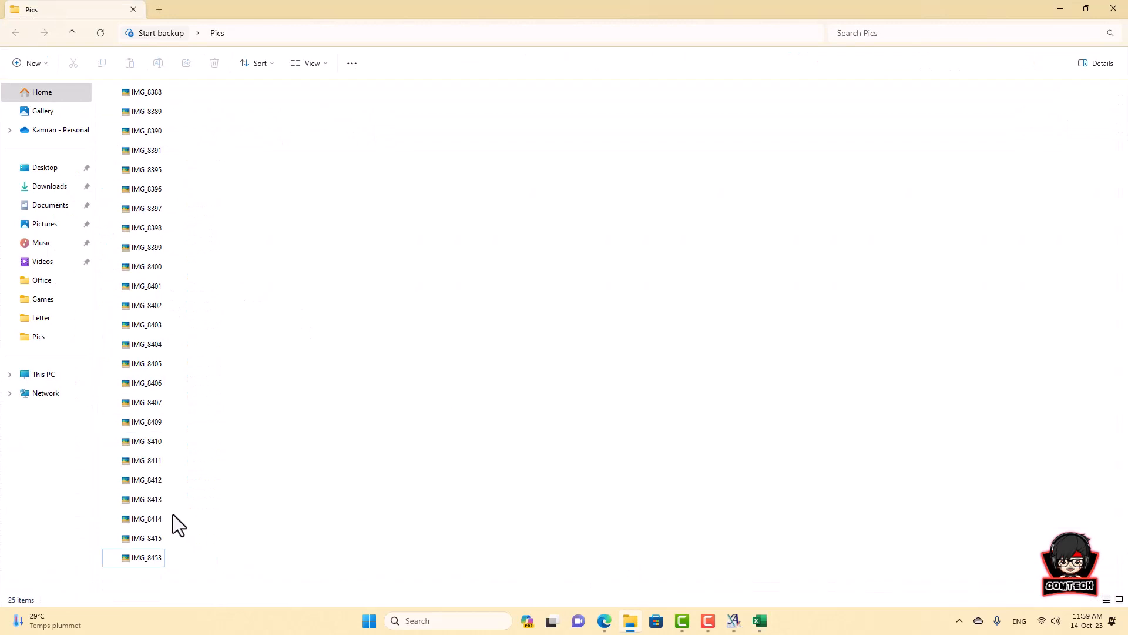
left_click(1059, 9)
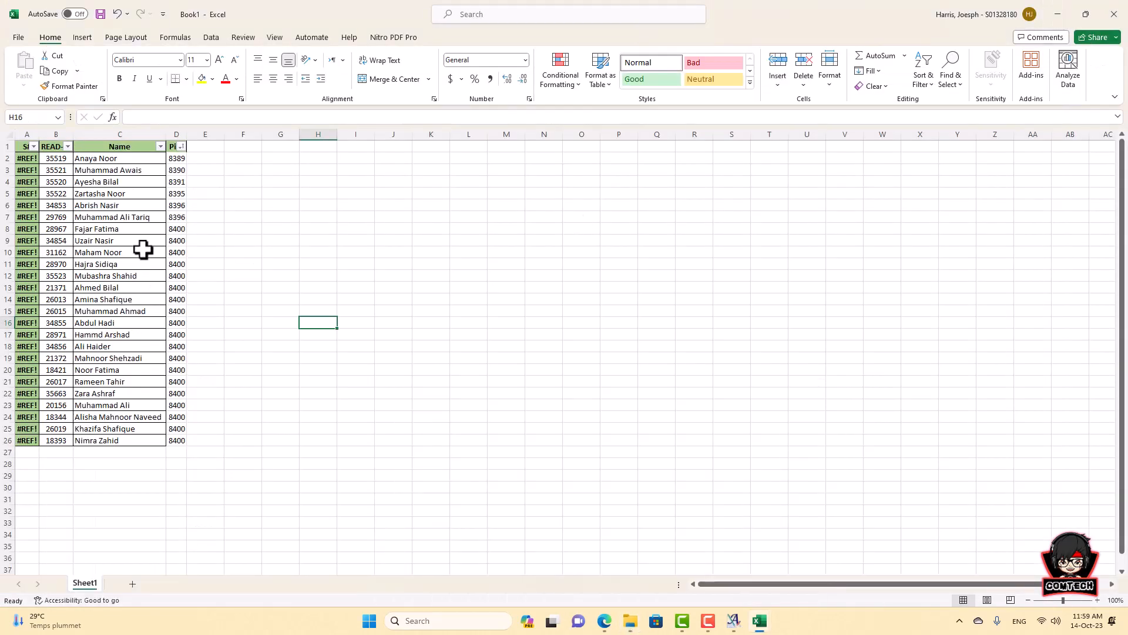
left_click(99, 159)
left_click(631, 621)
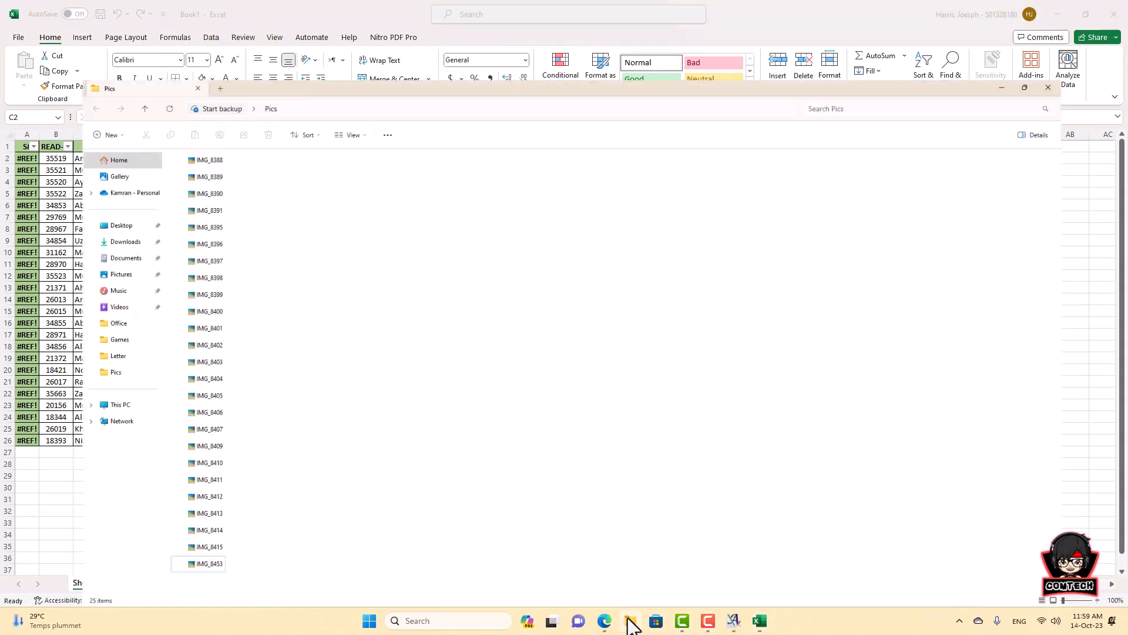
left_click(164, 97)
left_click(161, 116)
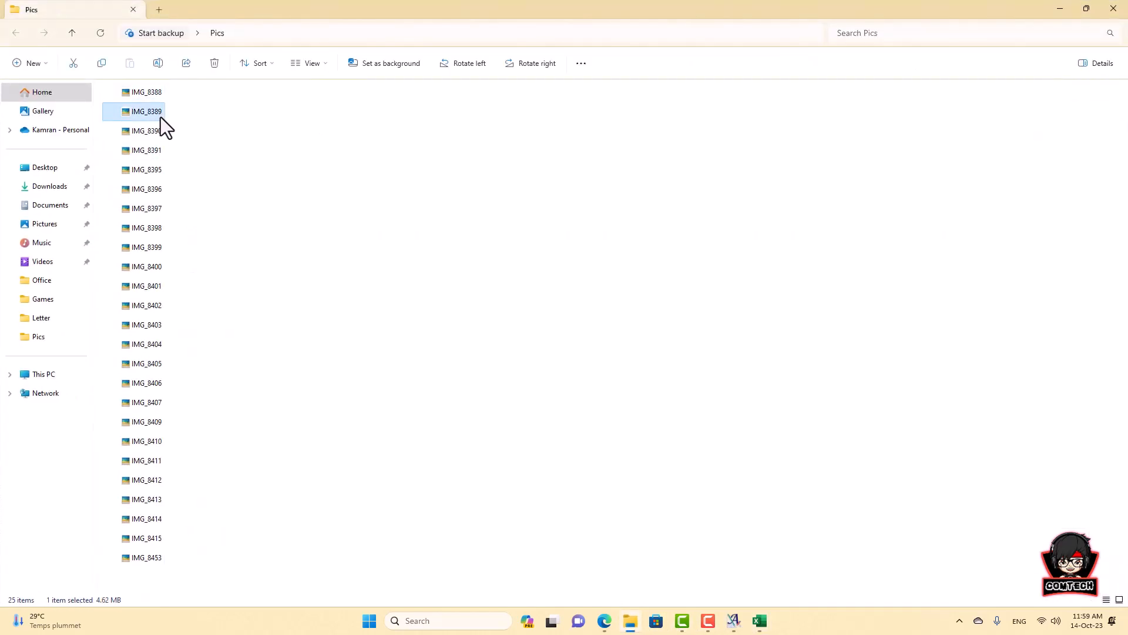
left_click(144, 167)
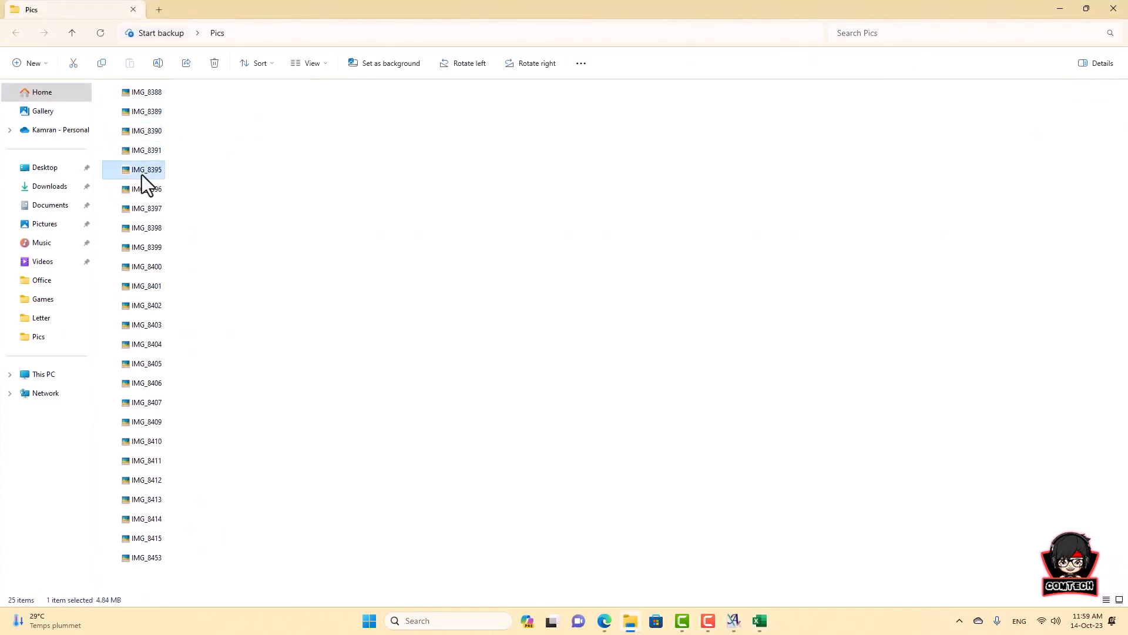
left_click(1060, 10)
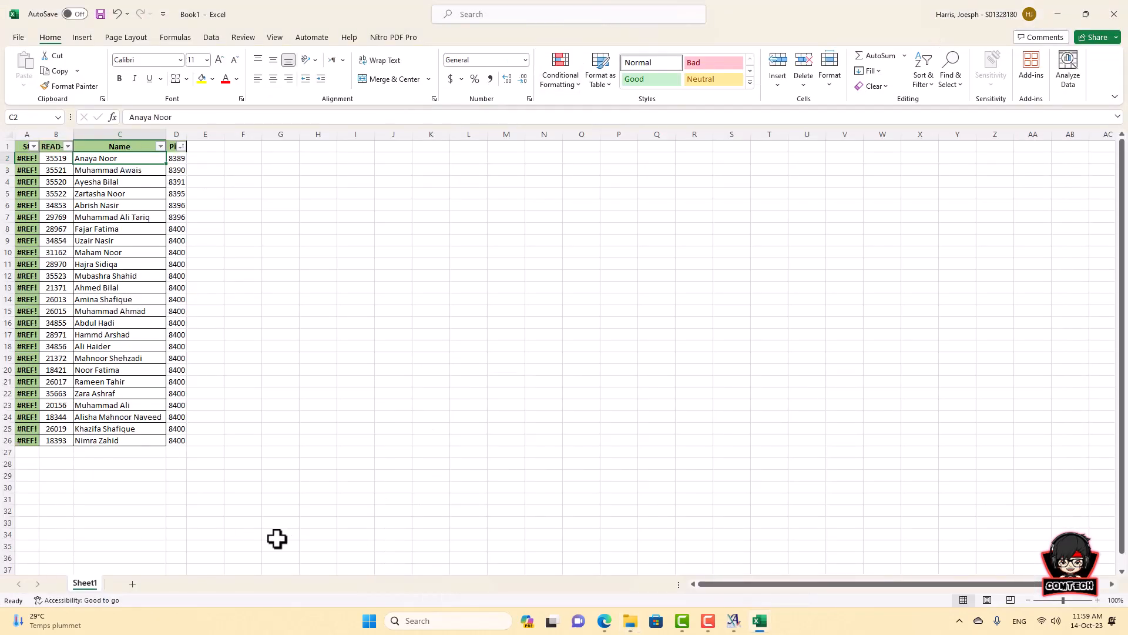
Close Book1 without saving and delete the picture numbers from I19 to I30 in the Active List workbook.
left_click(1112, 14)
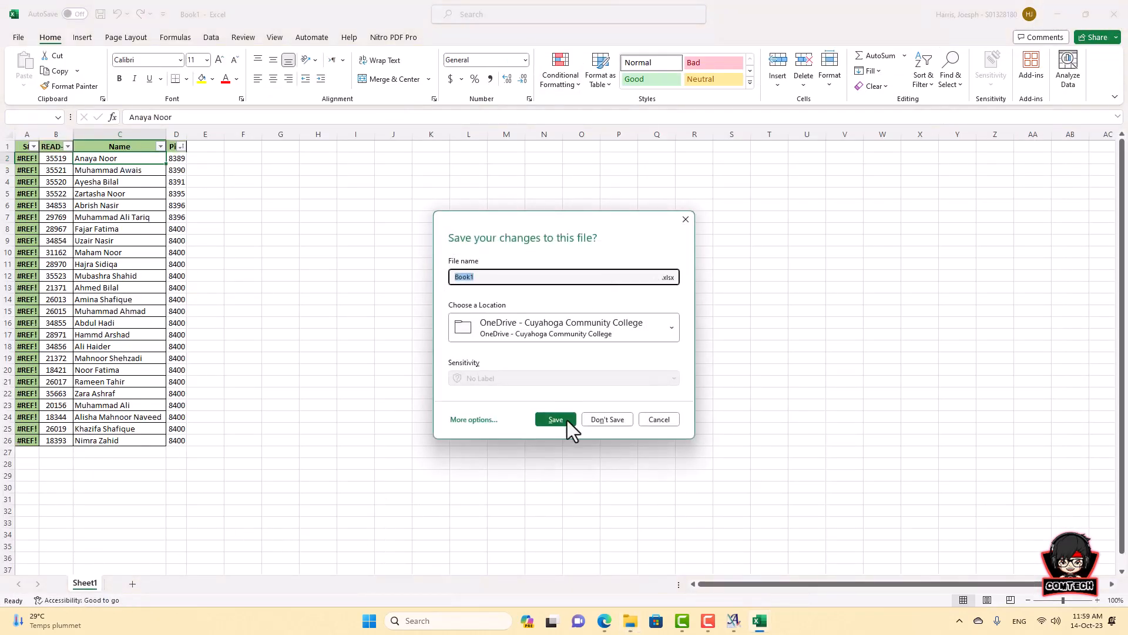
left_click(610, 418)
left_click(330, 345)
left_click_drag(229, 196, 222, 323)
key("Delete")
left_click(379, 334)
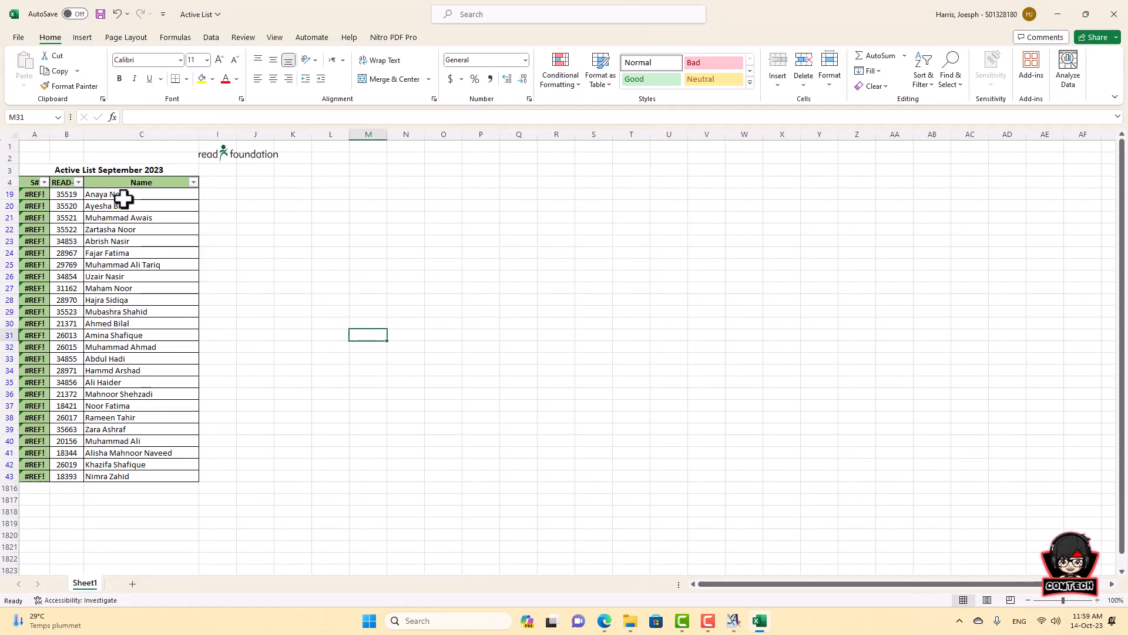
Copy the READ- numbers from B19 to B43 in the Active List workbook.
left_click(396, 311)
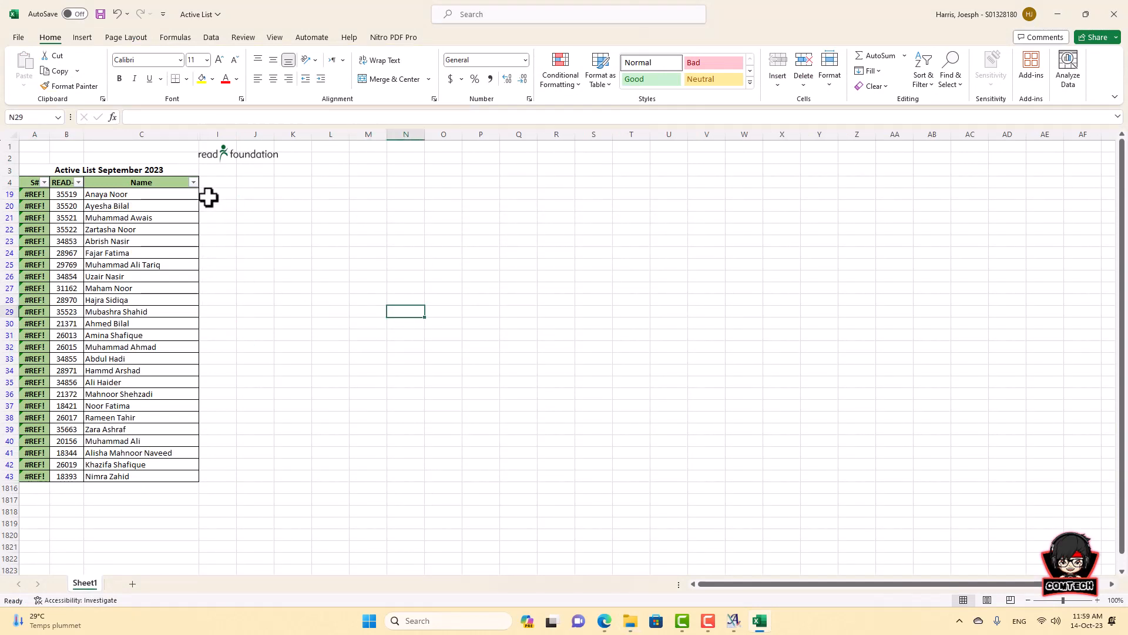
left_click_drag(114, 196, 127, 478)
left_click(392, 466)
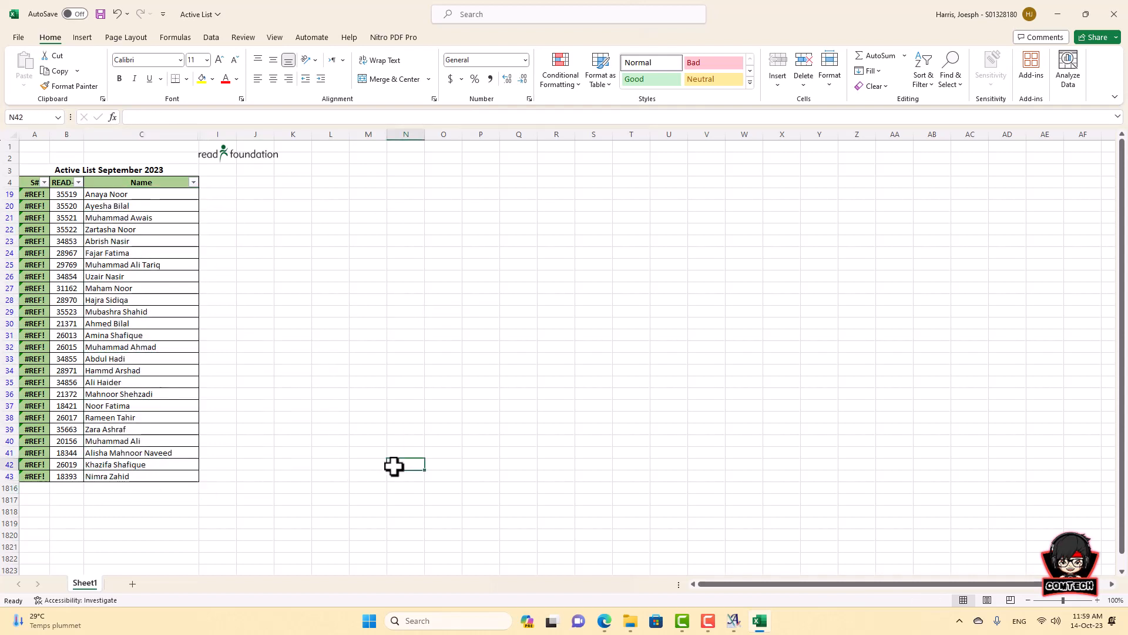
left_click_drag(67, 195, 68, 474)
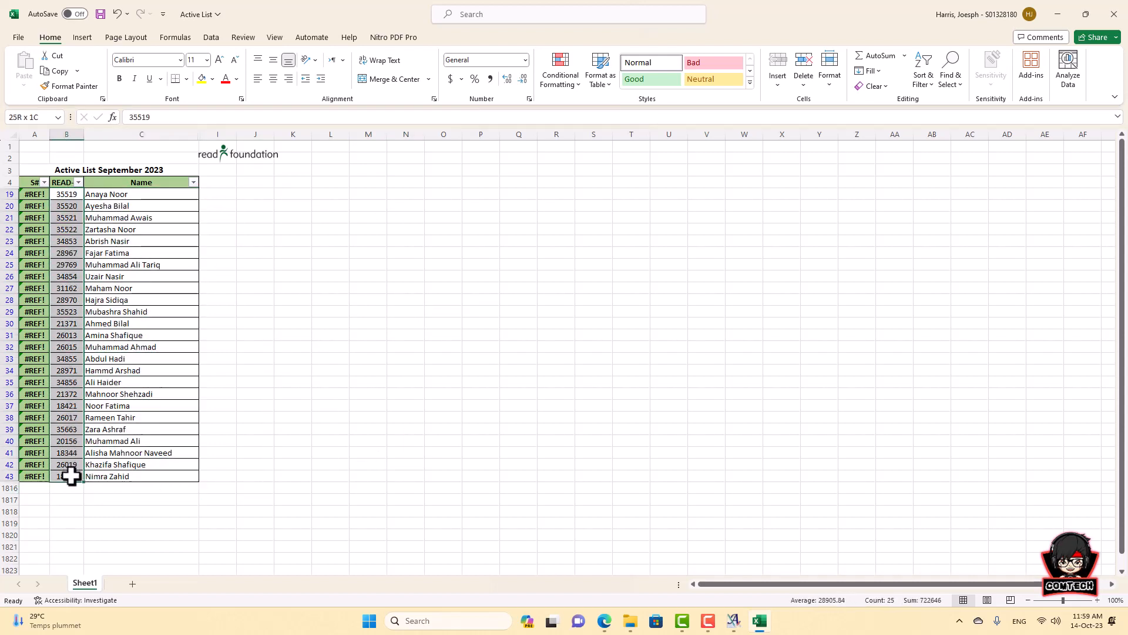
key("ctrl+c")
Open the New Text Document file on the desktop, paste the copied numbers into it, then save and close it.
key("super+d")
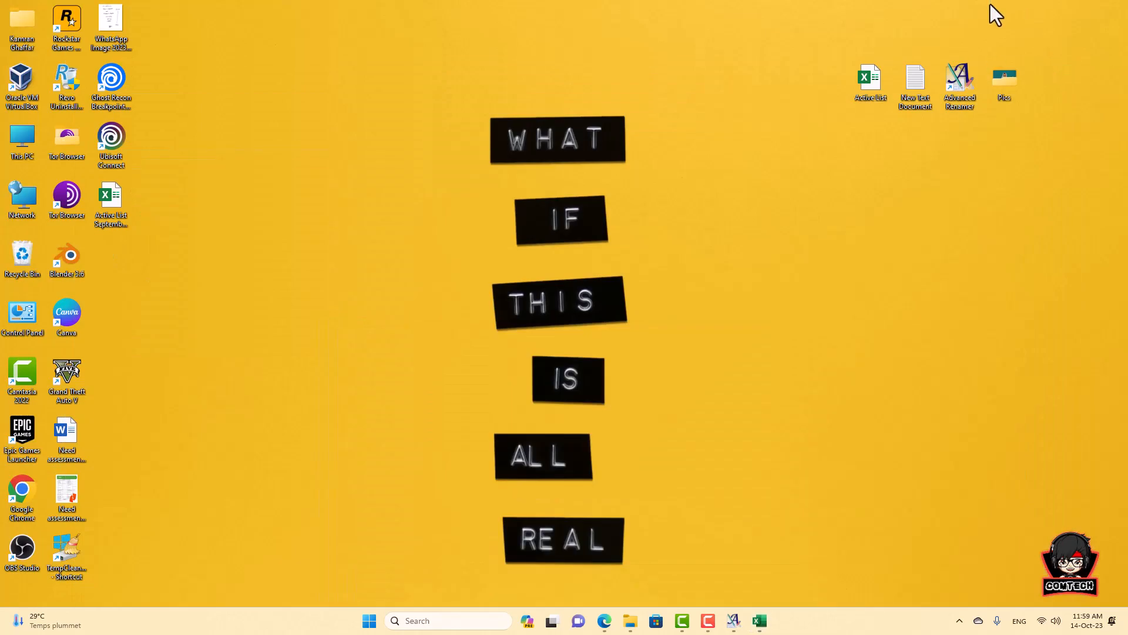
double_click(916, 79)
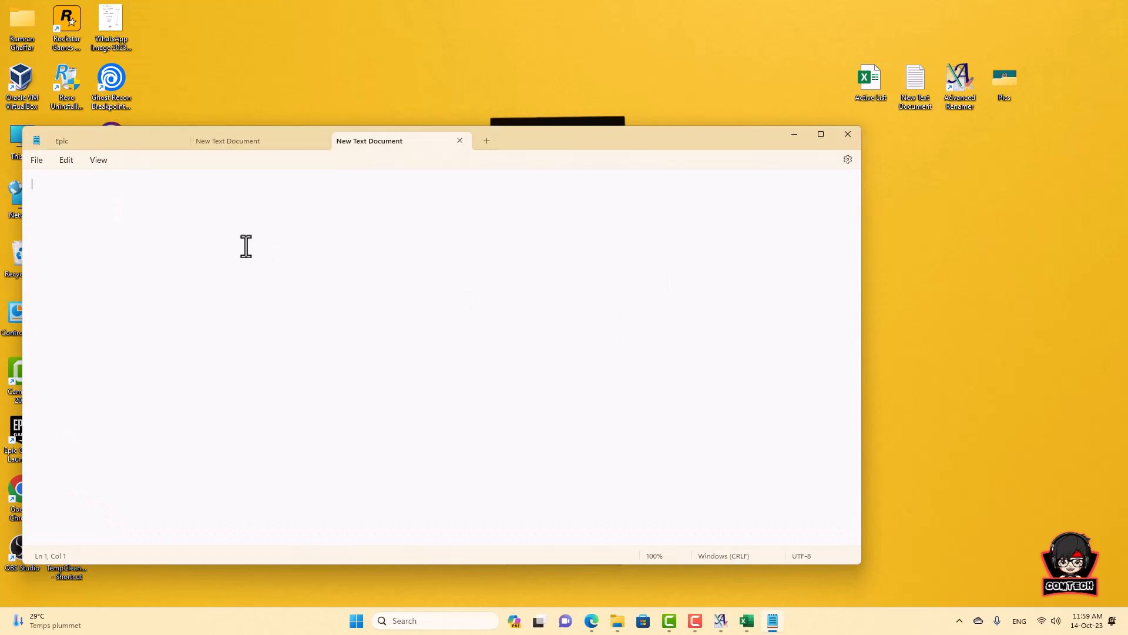
key("ctrl+v")
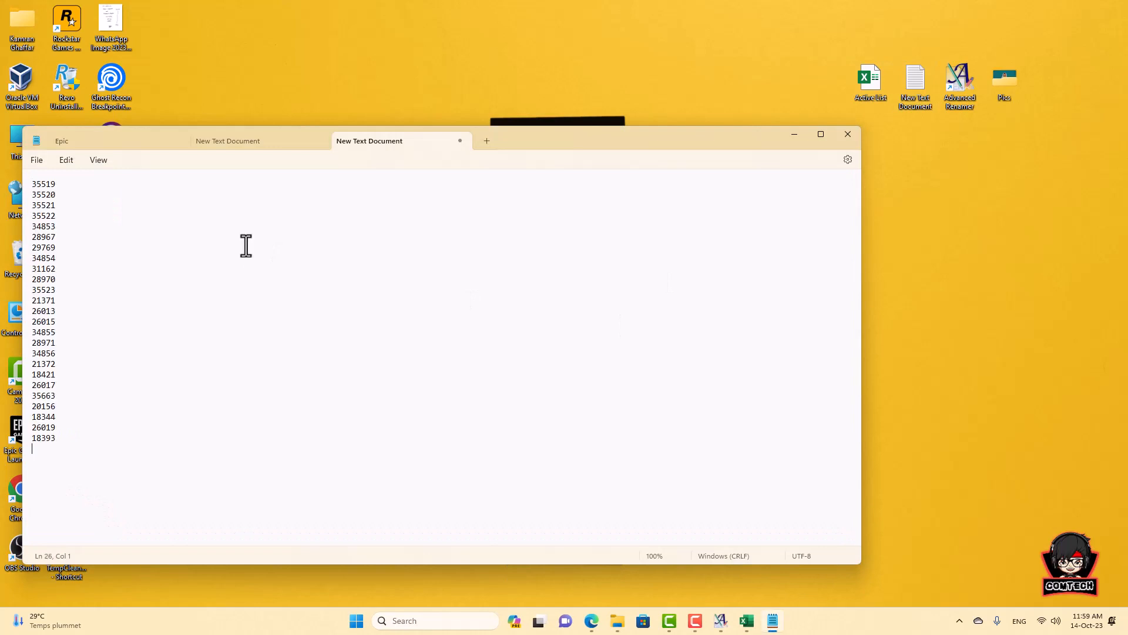
left_click(846, 135)
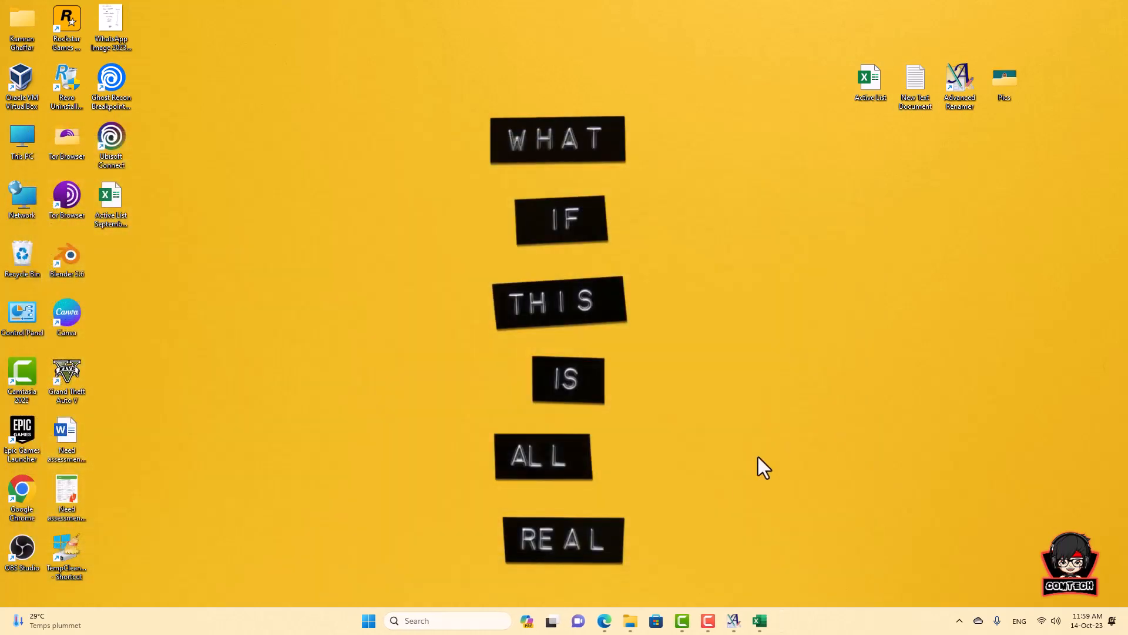
Switch to Advanced Renamer and add a List renaming method with the batch mode kept at Rename.
left_click(734, 621)
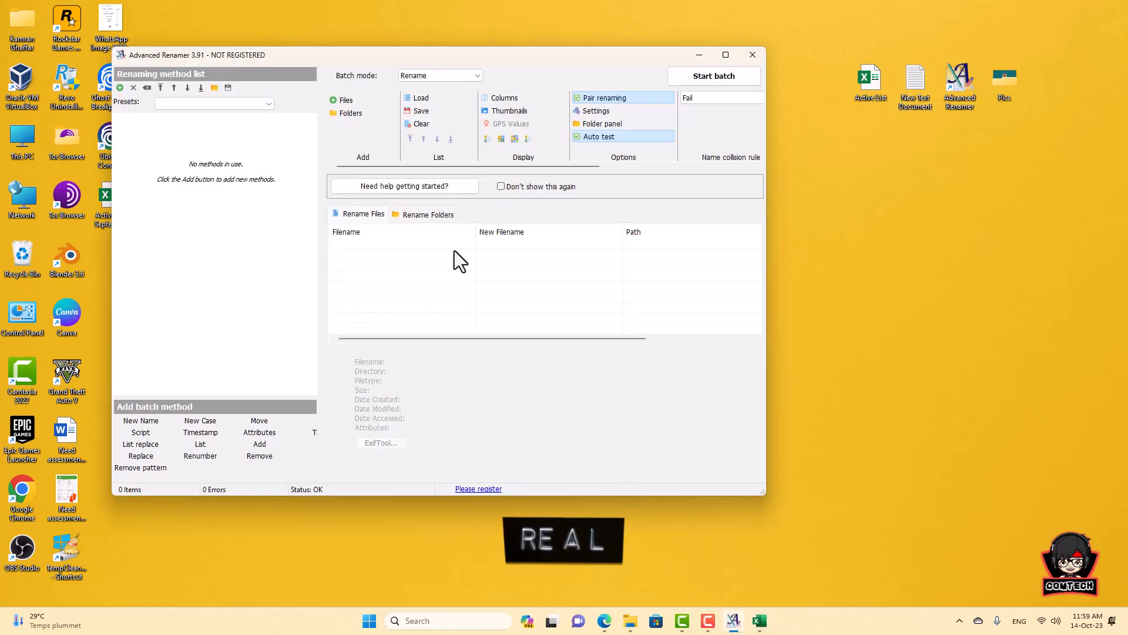
left_click_drag(385, 52, 435, 59)
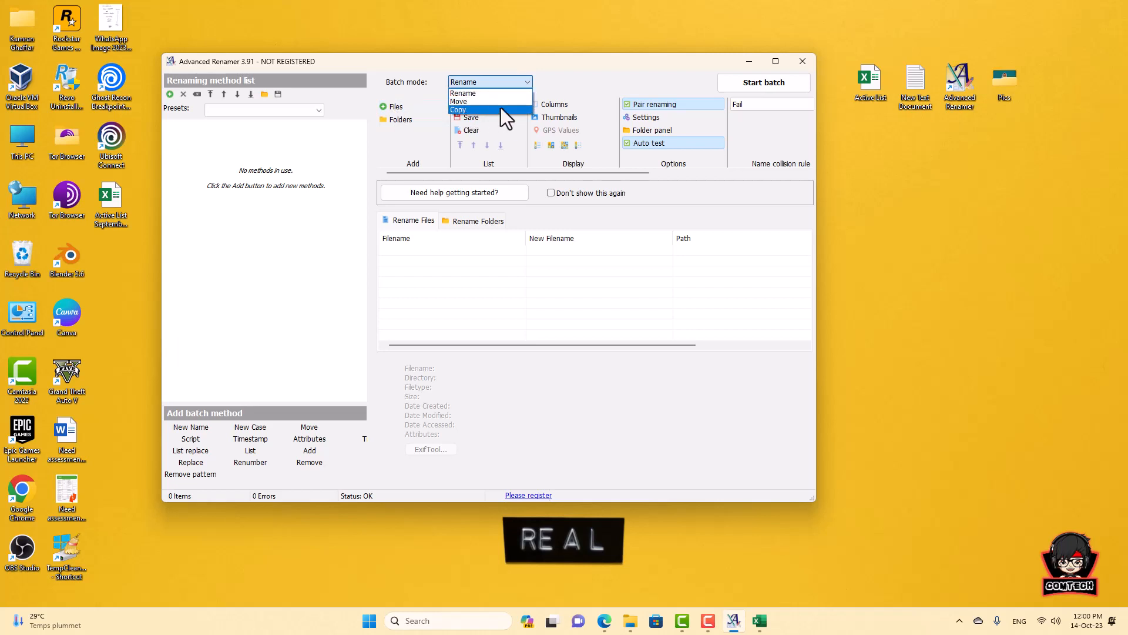
left_click(547, 75)
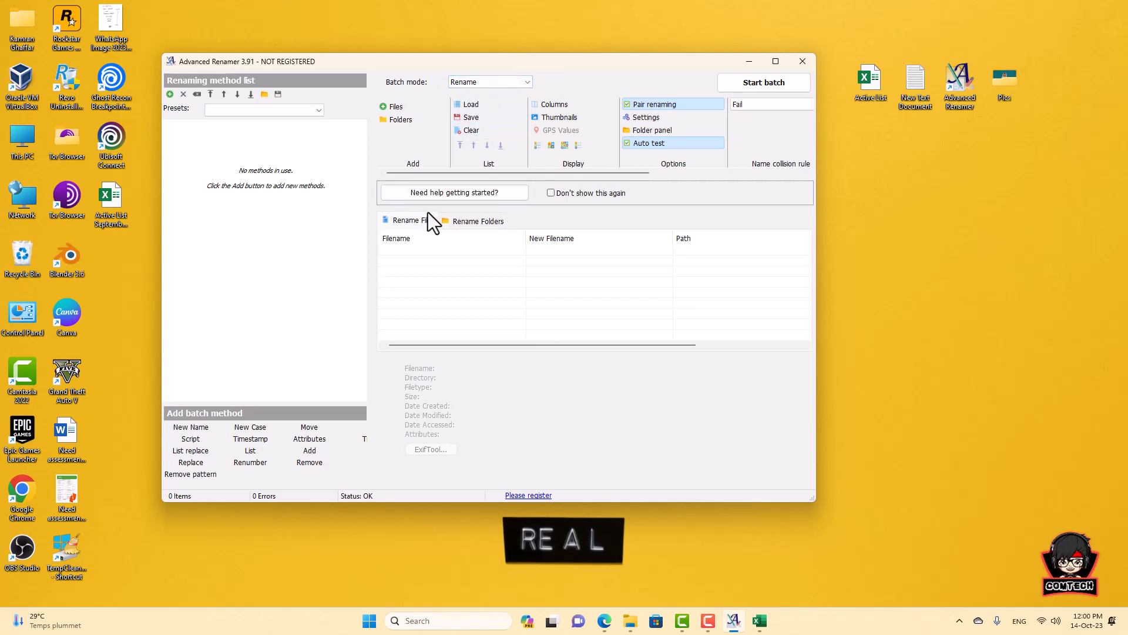
left_click(170, 96)
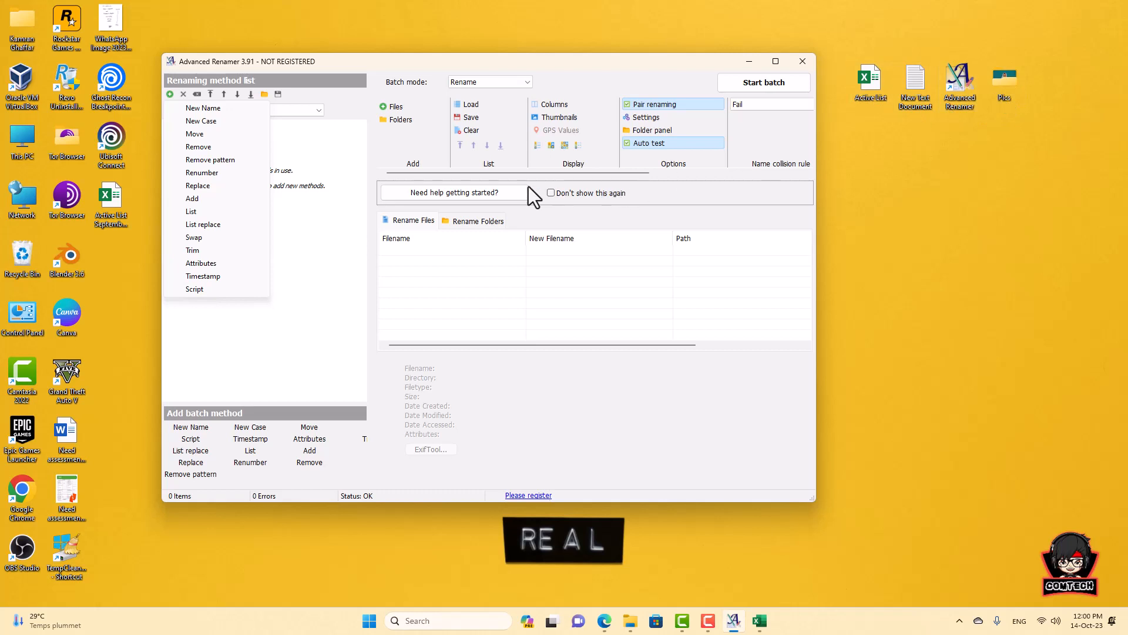
left_click(207, 215)
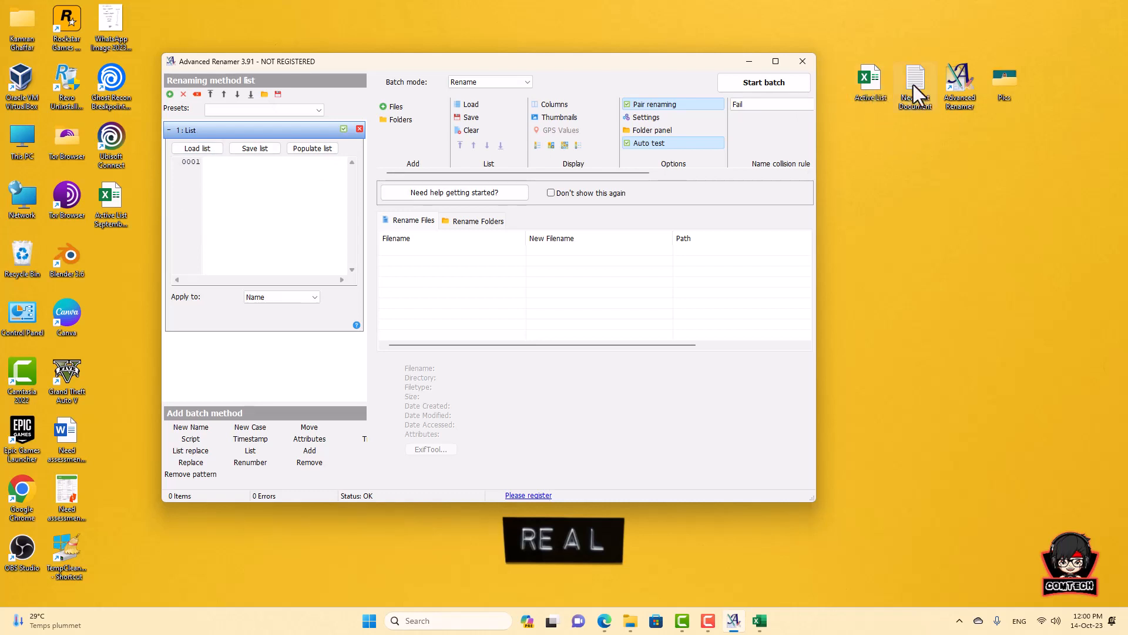
Load the New Text Document file from the Desktop into the List method.
left_click(197, 148)
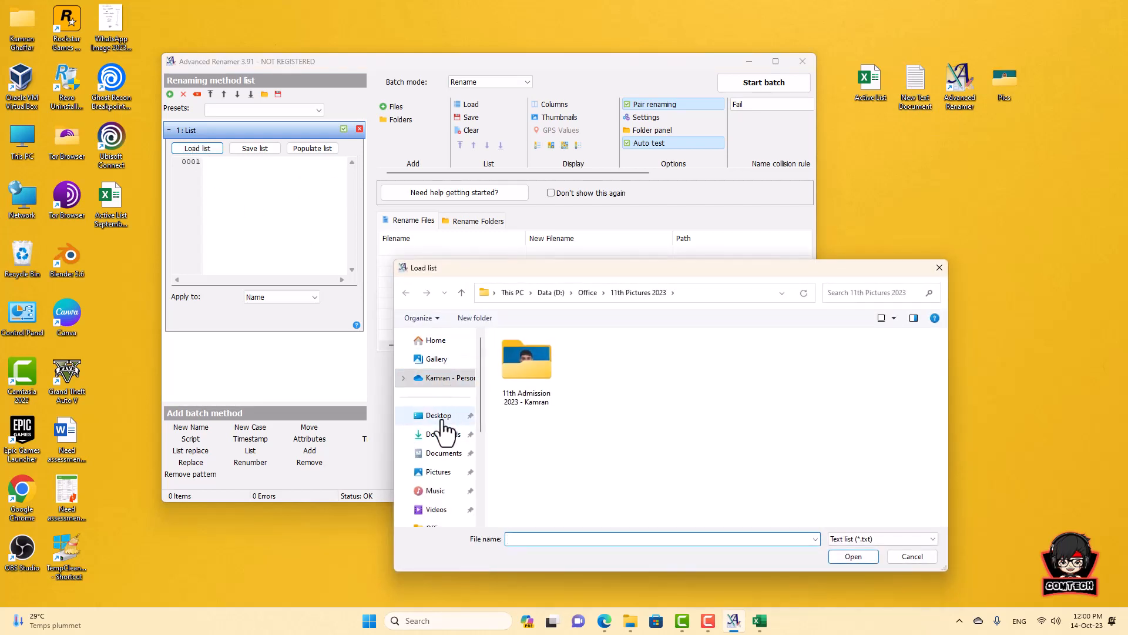
left_click(437, 415)
double_click(789, 376)
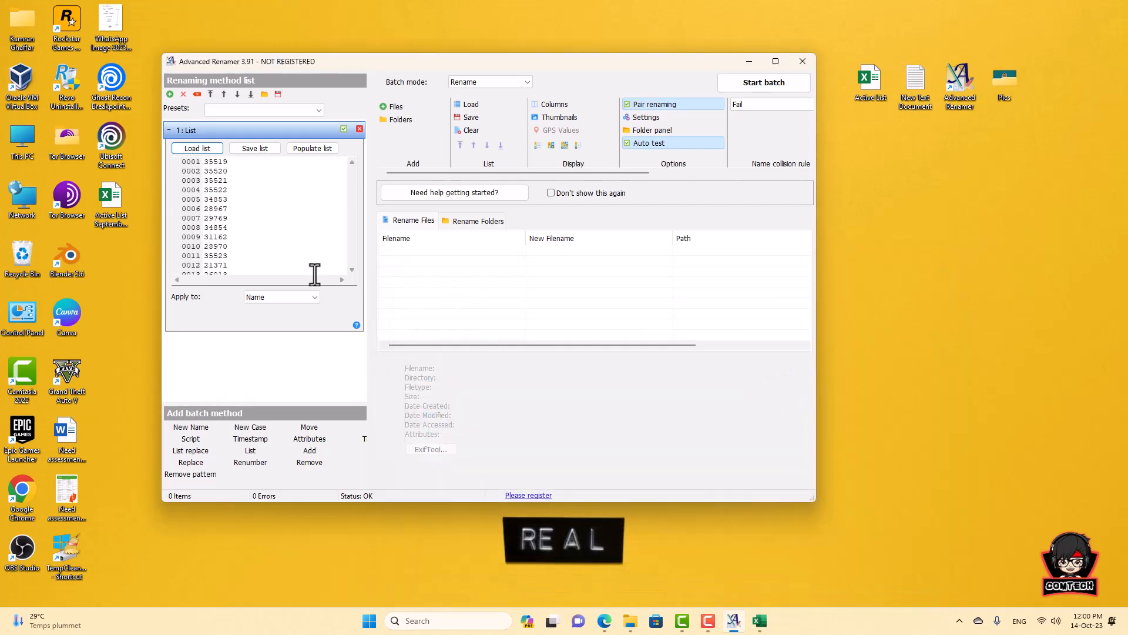
Check the first and last entries of the loaded list and the image files in the Pics folder.
scroll(247, 237, "down", 5)
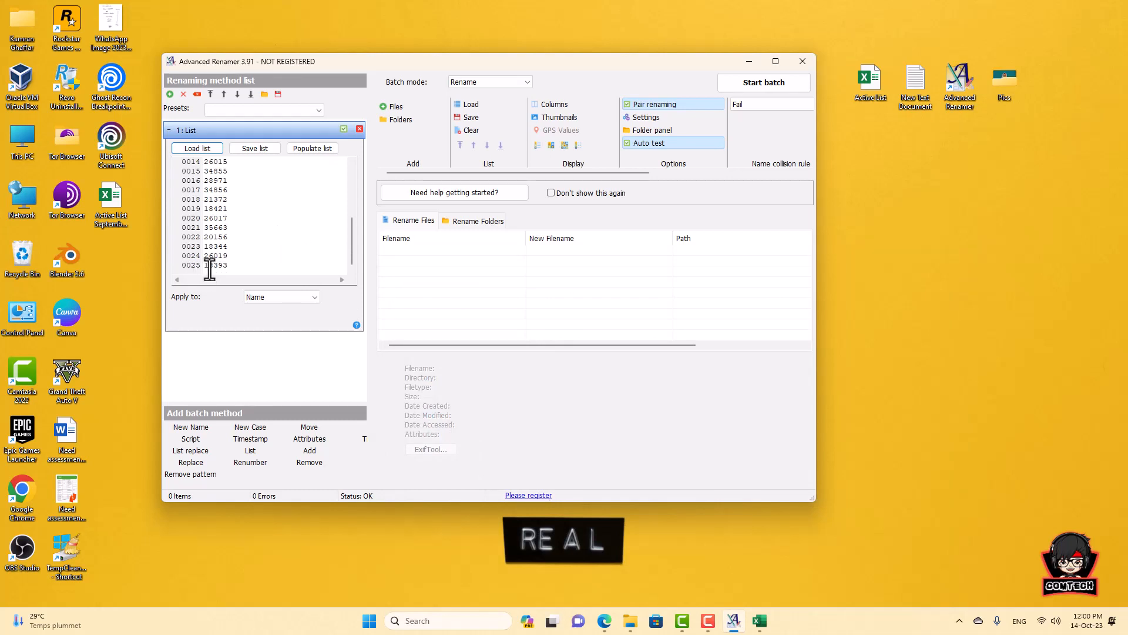
scroll(218, 211, "up", 5)
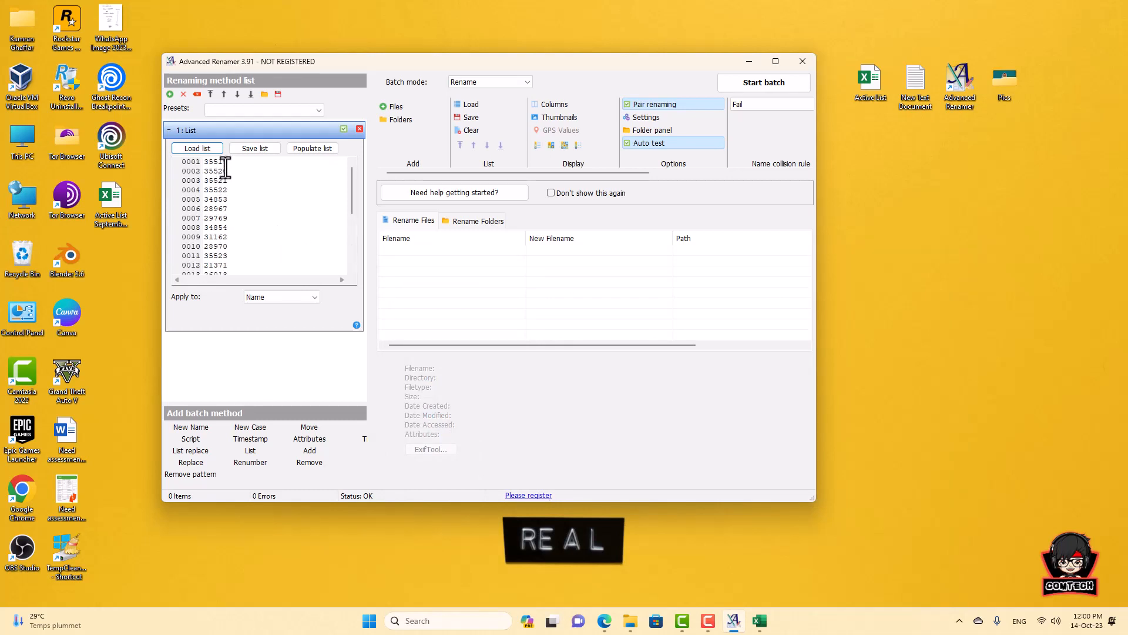
scroll(227, 194, "down", 3)
scroll(235, 219, "down", 2)
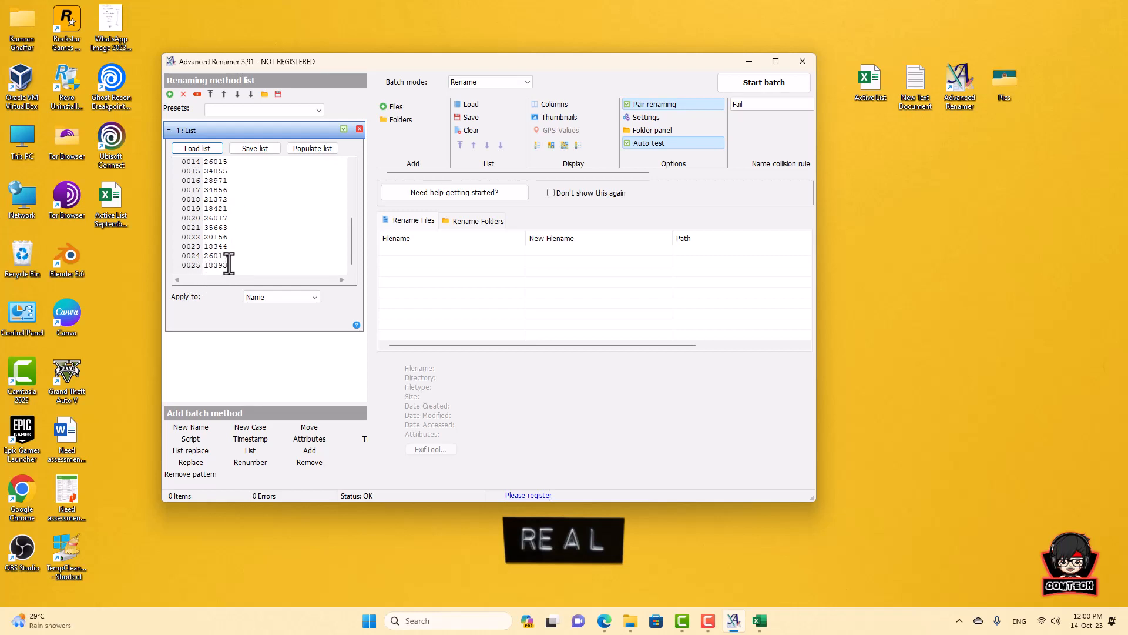
scroll(224, 263, "up", 5)
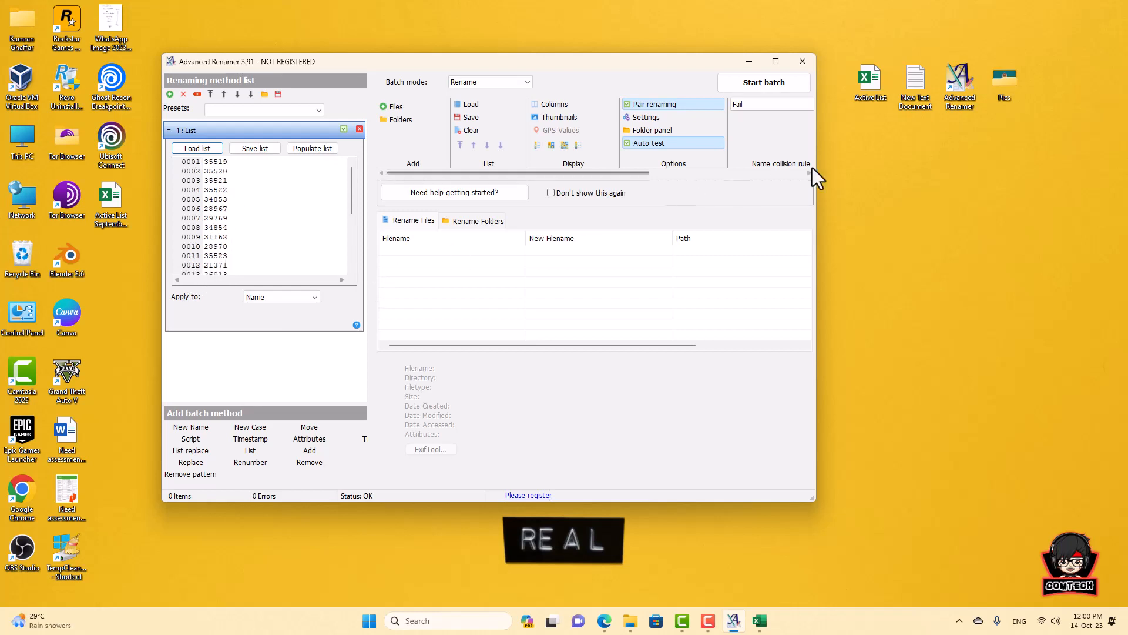
double_click(1003, 85)
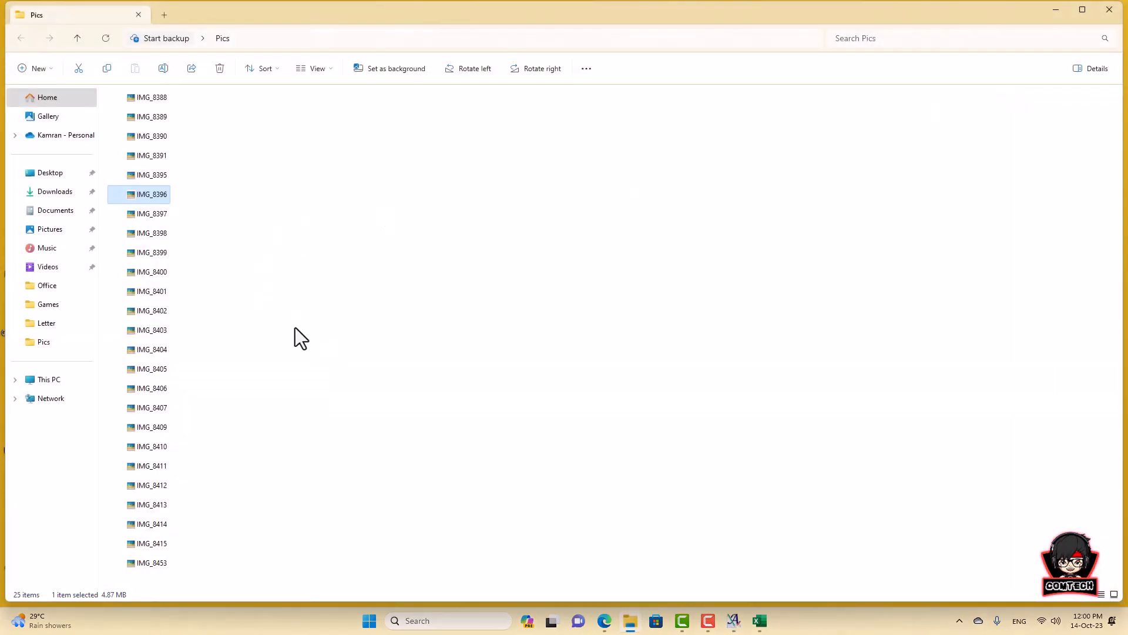
left_click(291, 312)
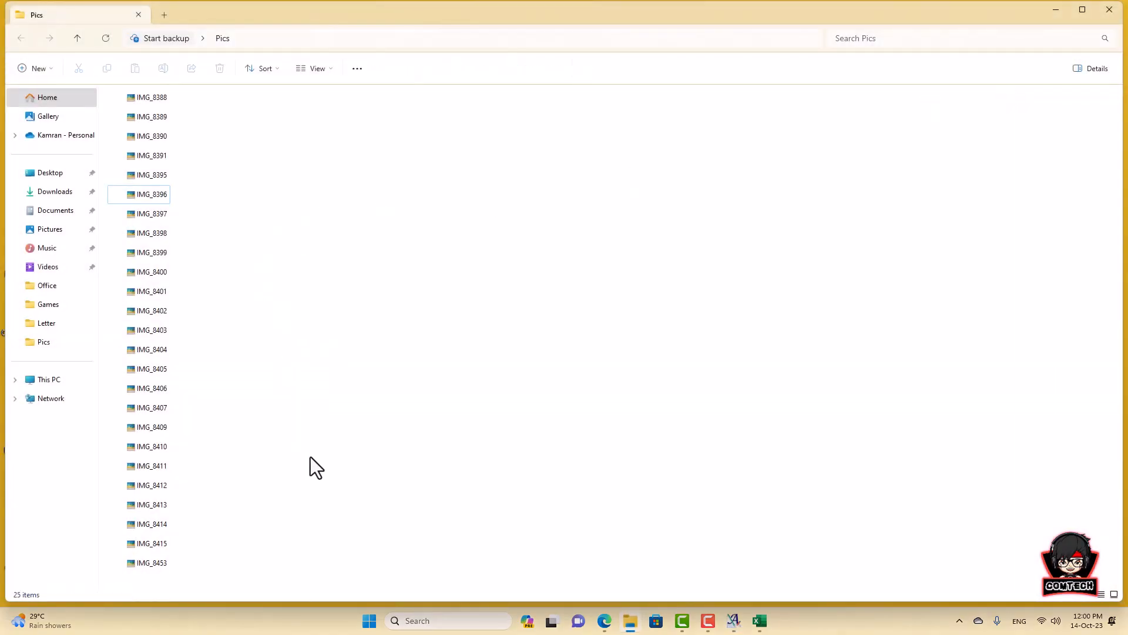
left_click(1081, 10)
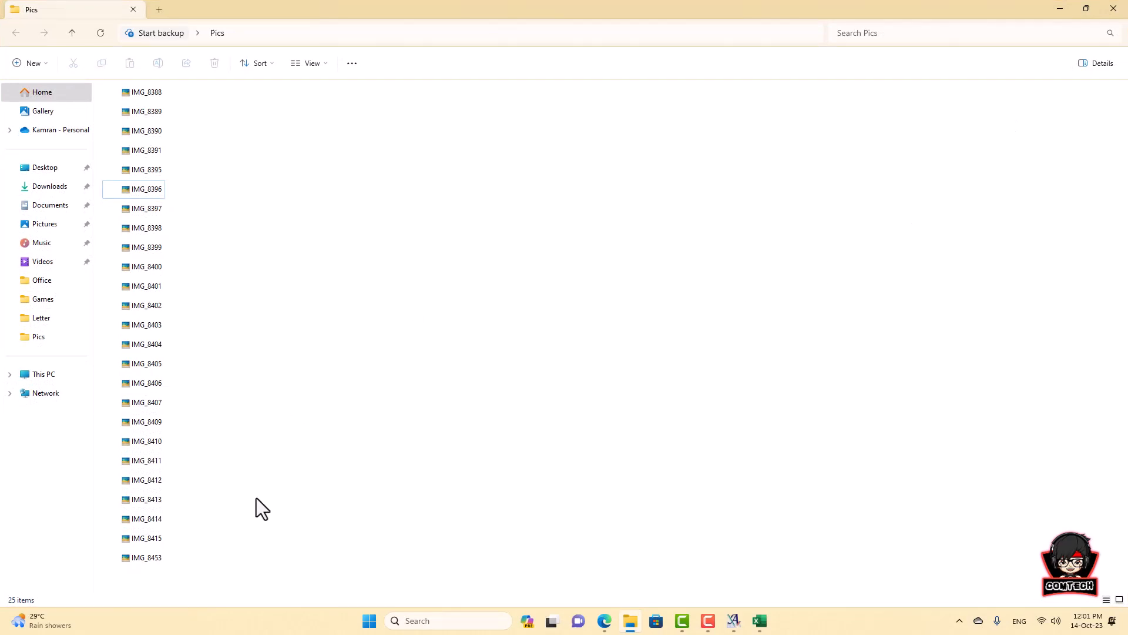
left_click(1060, 9)
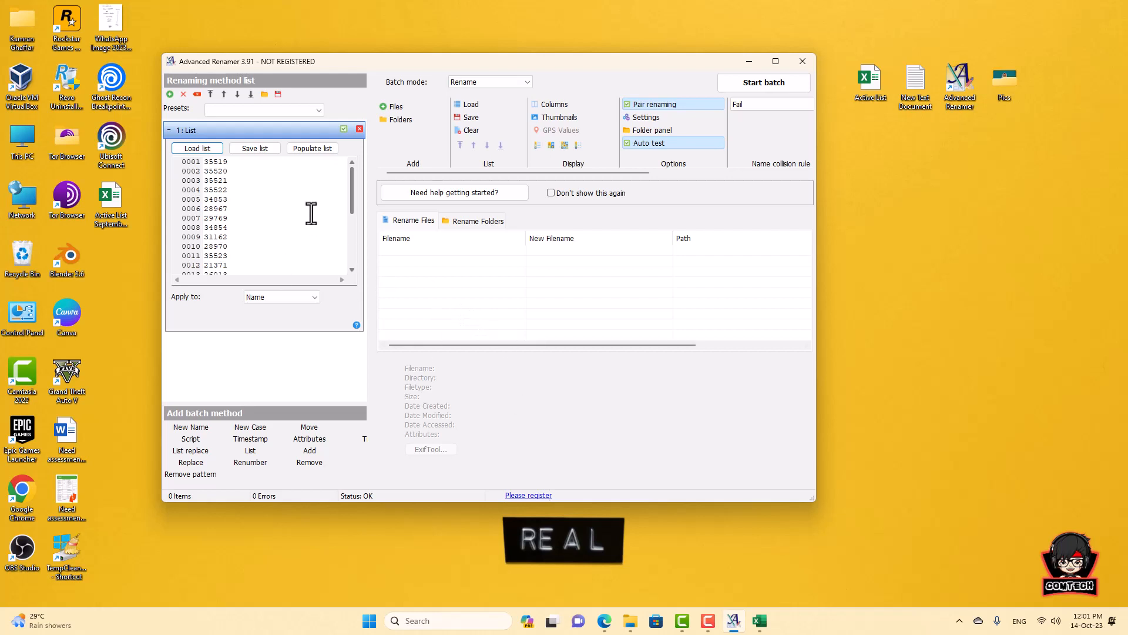
Add all images from the Desktop's Pics folder to the files to rename.
left_click(404, 107)
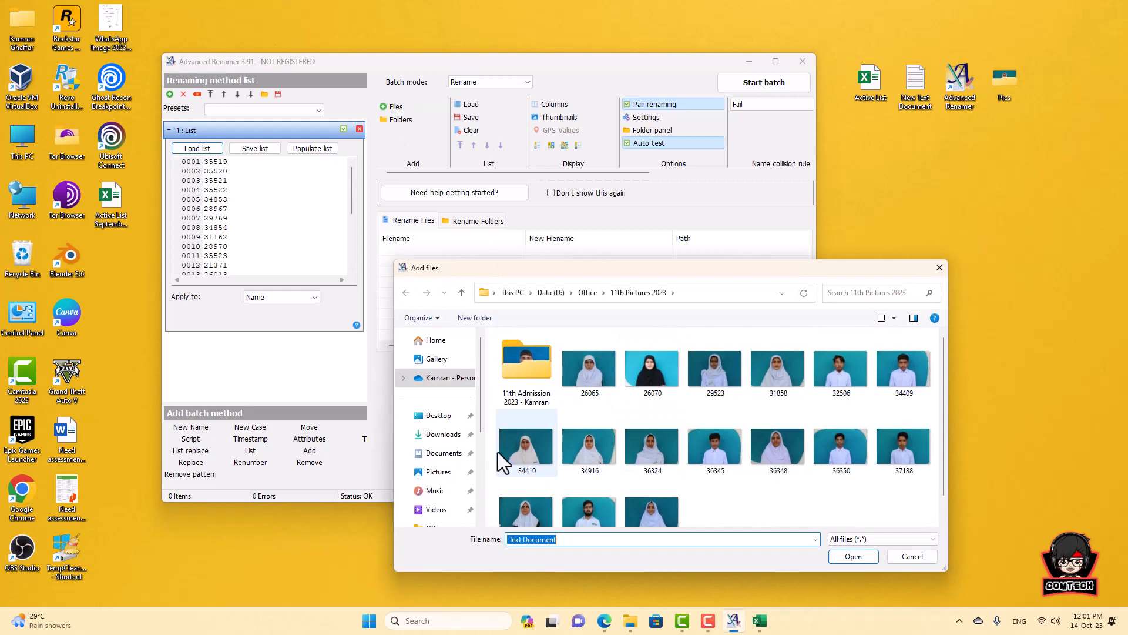
left_click(438, 416)
double_click(588, 376)
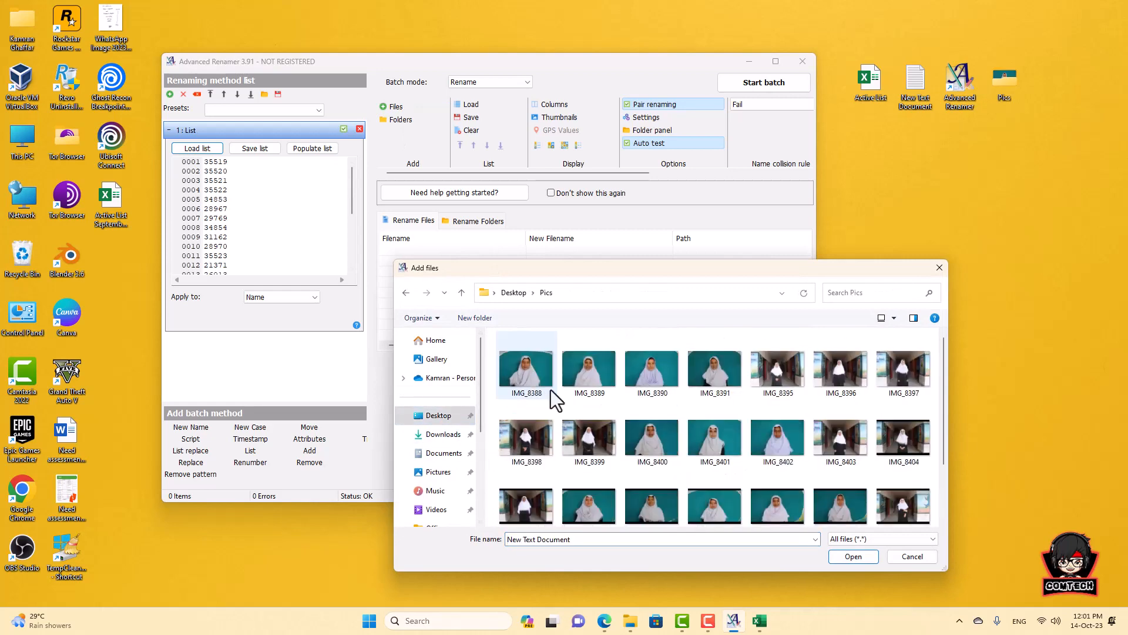
scroll(653, 446, "down", 3)
key("ctrl+a")
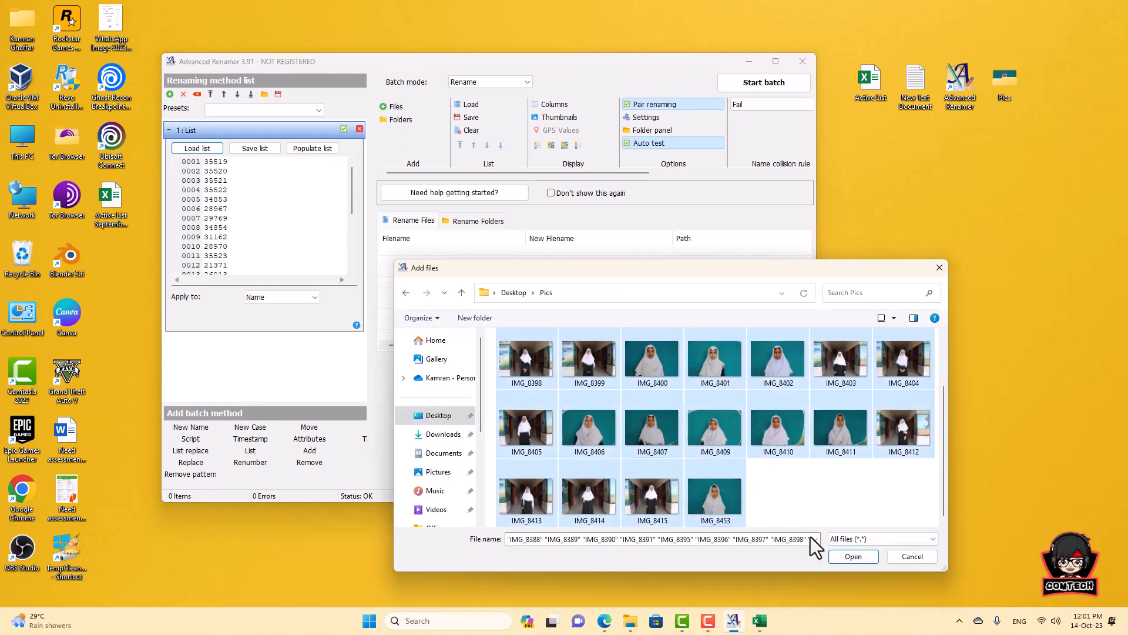
left_click(853, 556)
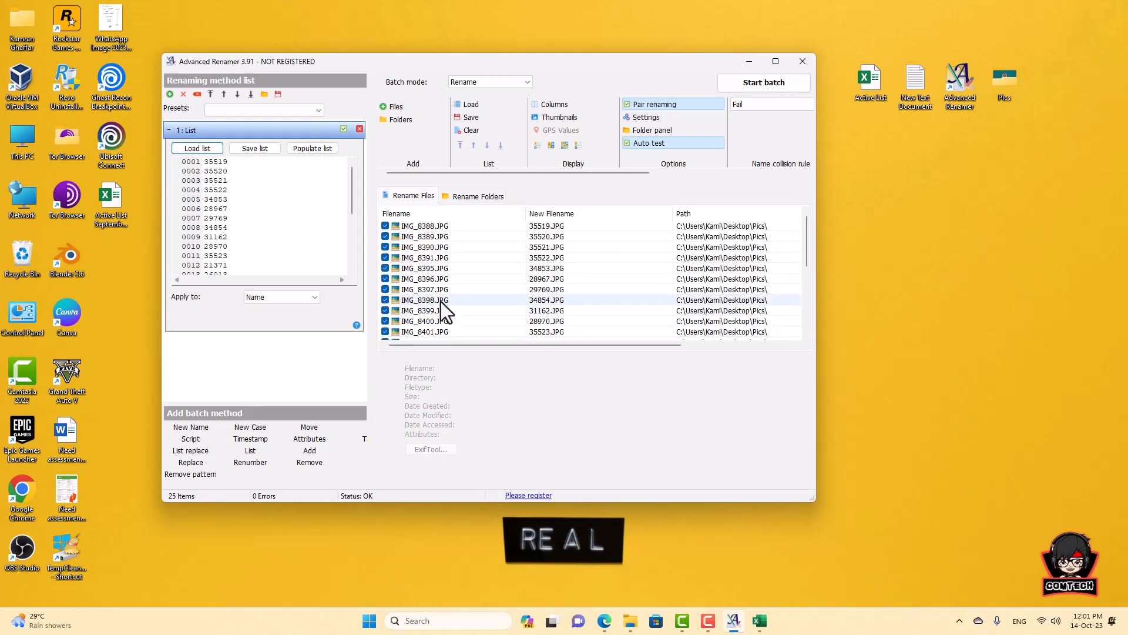
Compare the new filenames assigned to the images with the READ- numbers and names in the Active List workbook.
scroll(425, 235, "down", 1)
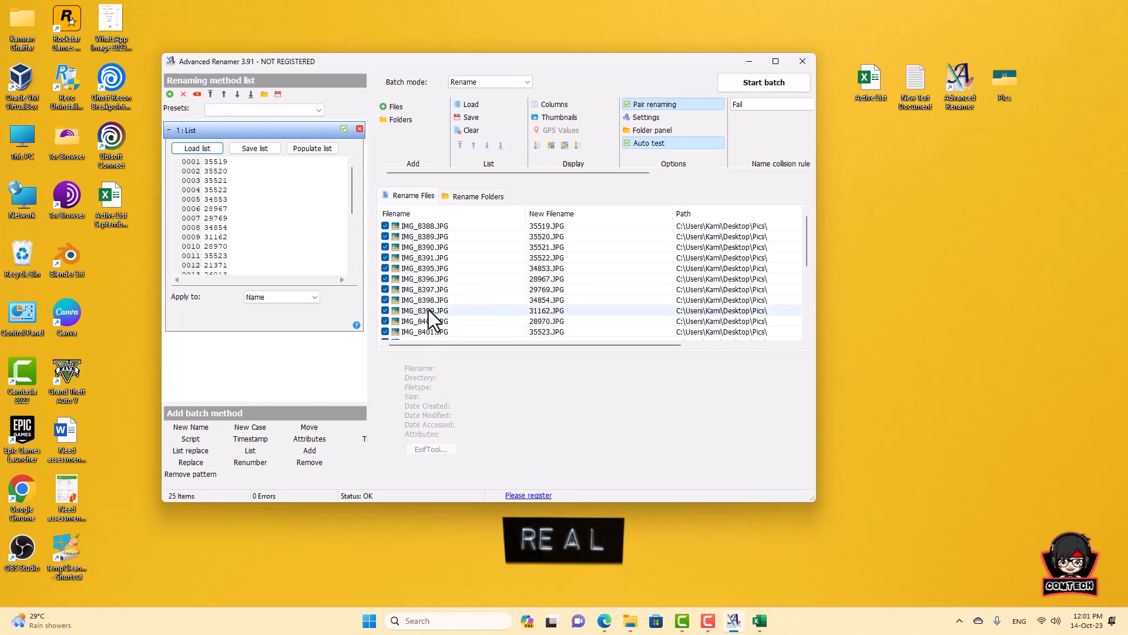
scroll(449, 231, "up", 1)
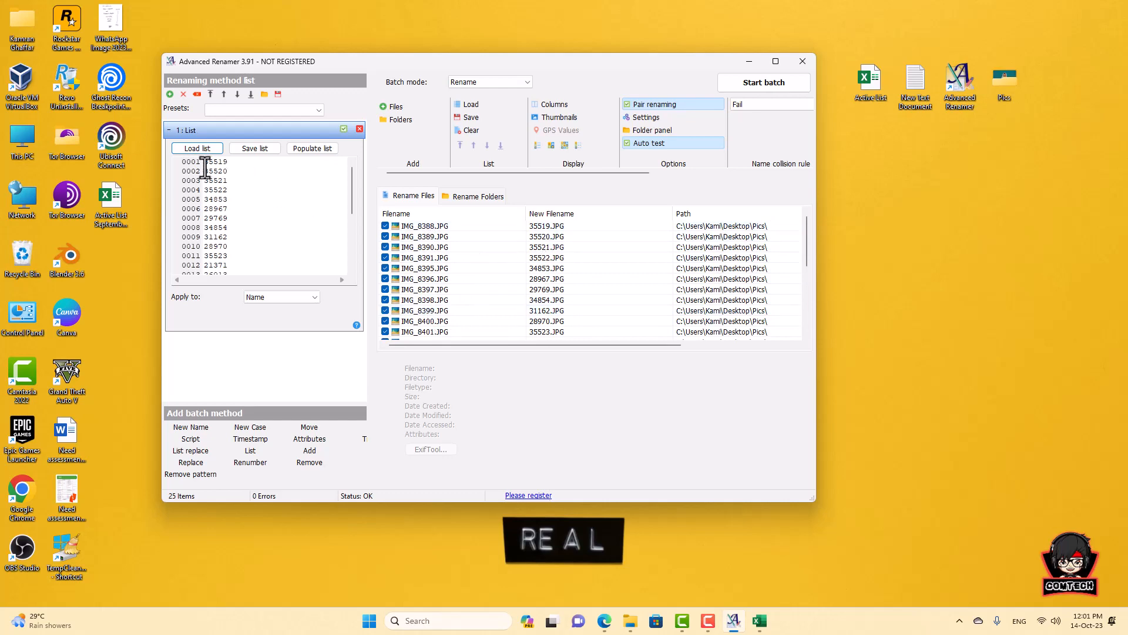
left_click(760, 627)
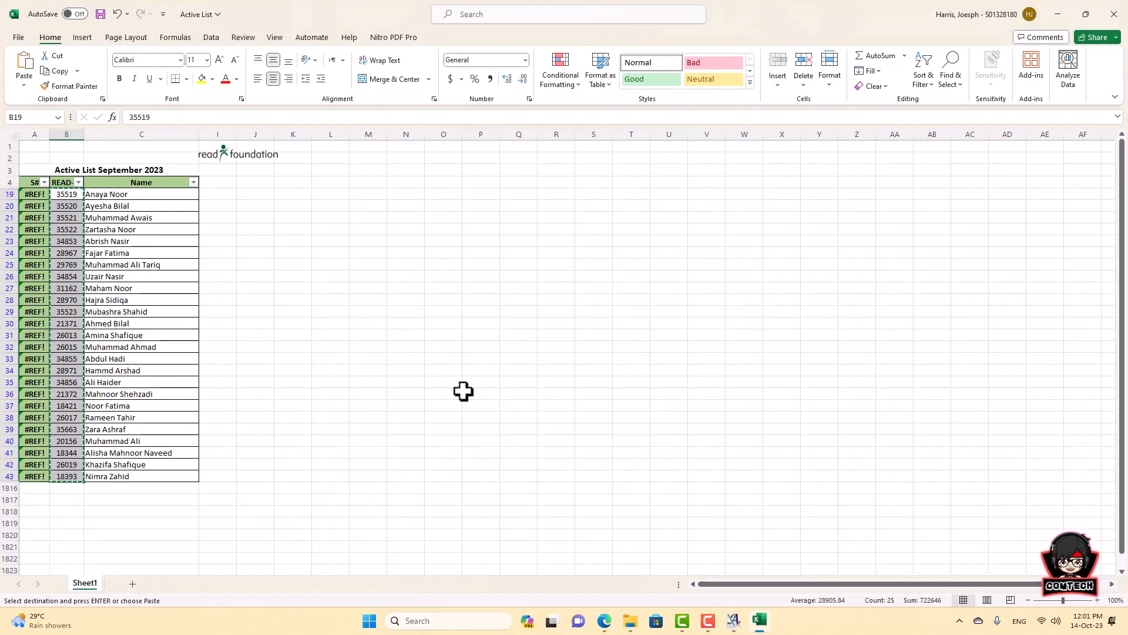
left_click_drag(68, 194, 143, 224)
left_click(246, 277)
left_click(1057, 15)
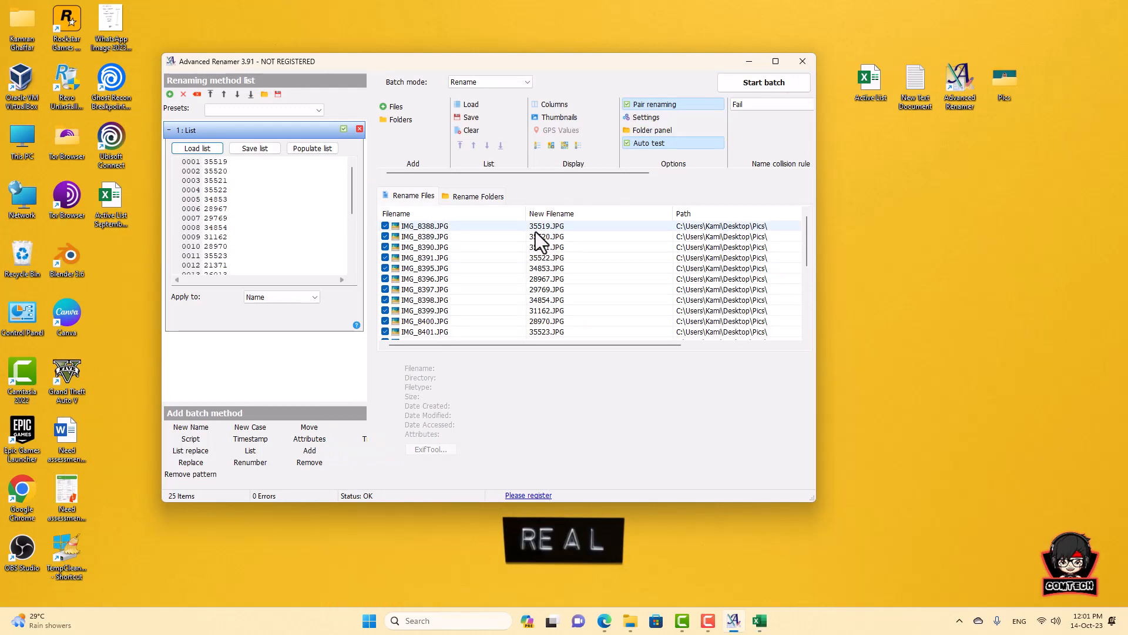
left_click(760, 620)
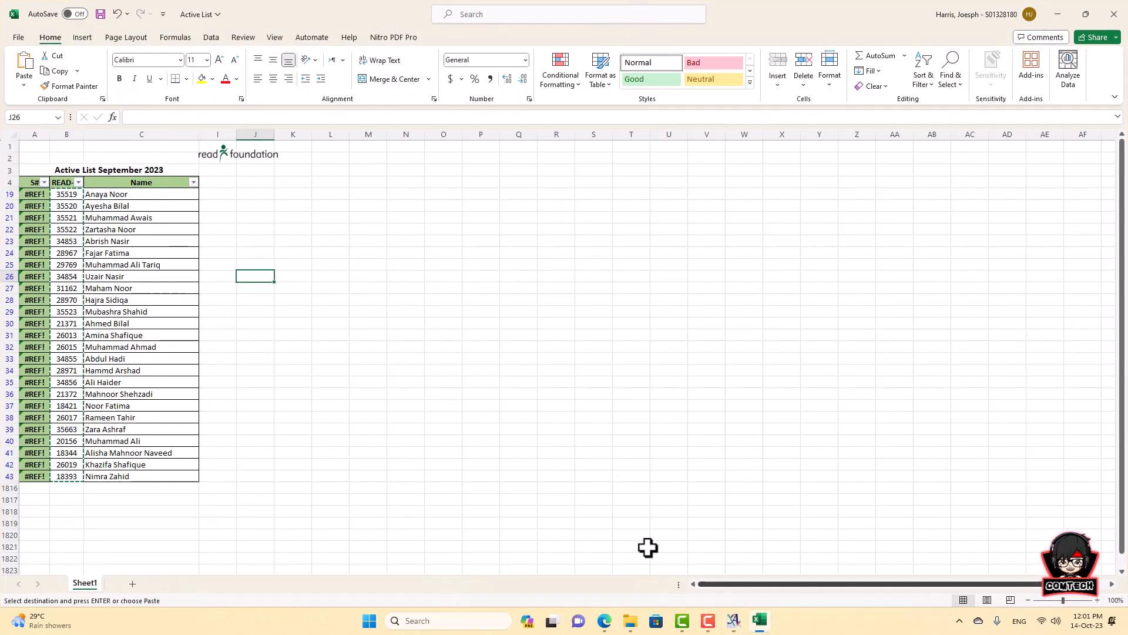
left_click_drag(77, 194, 101, 194)
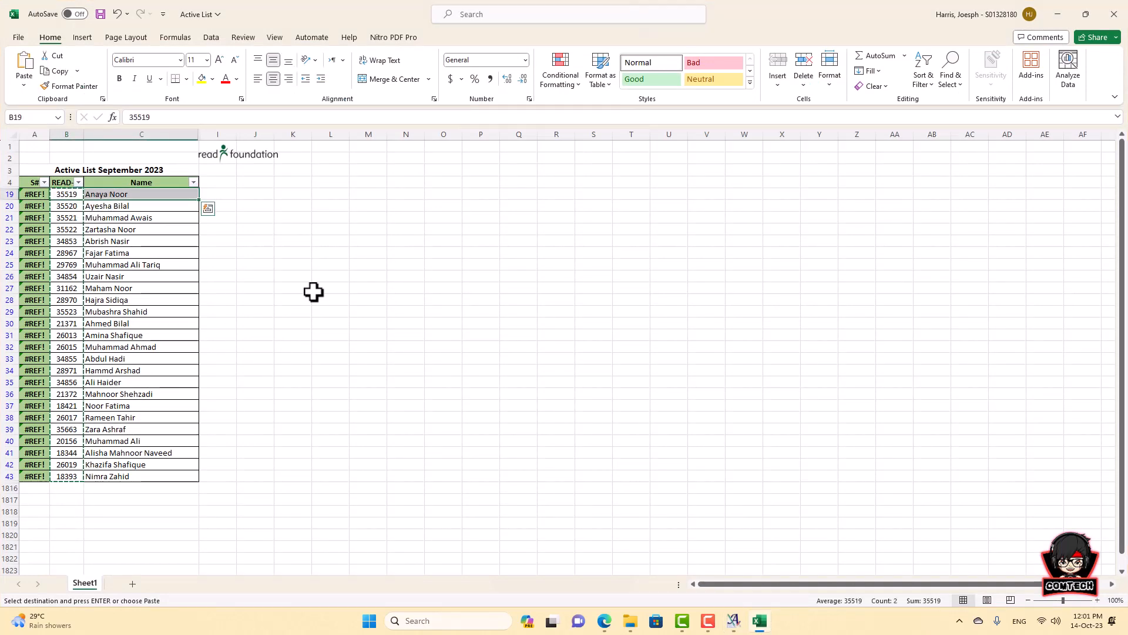
left_click(760, 620)
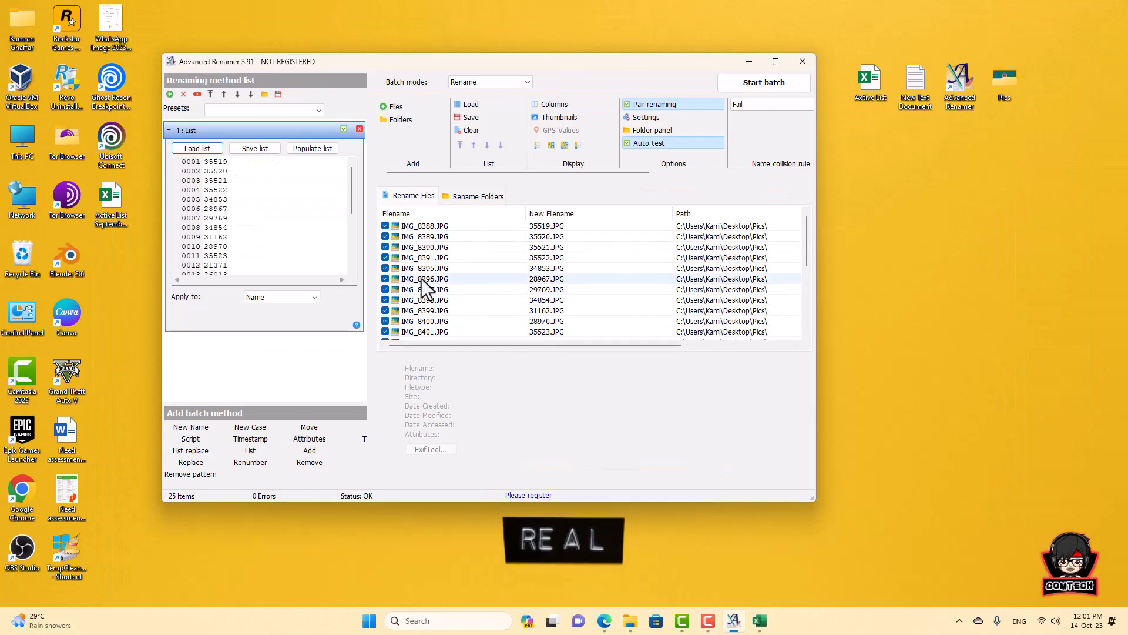
left_click(761, 620)
left_click(760, 621)
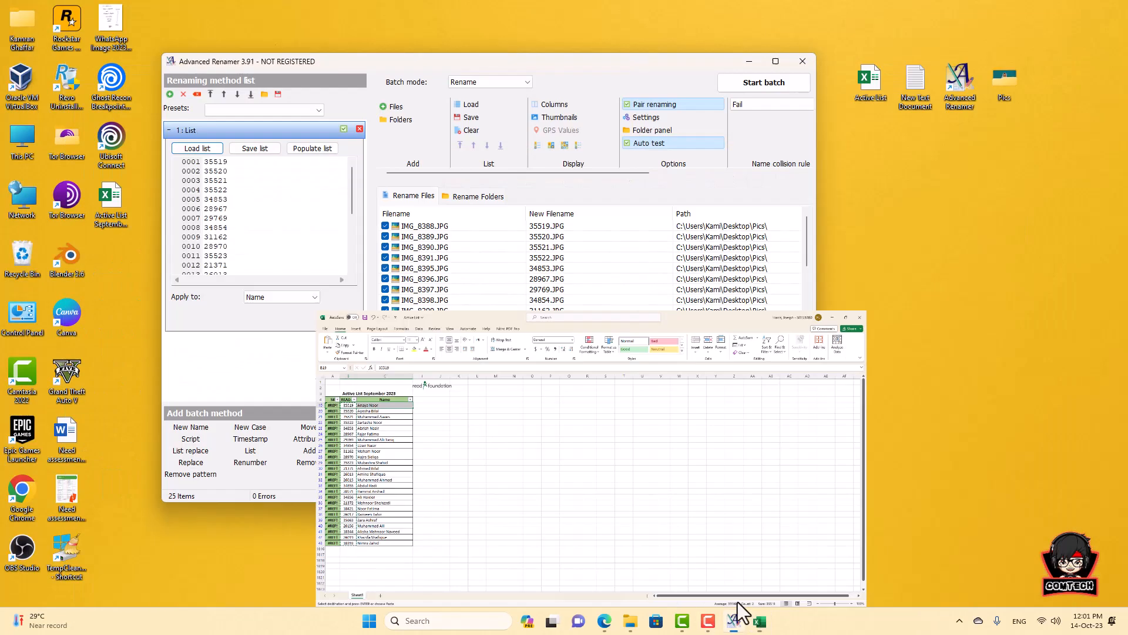
scroll(465, 271, "down", 5)
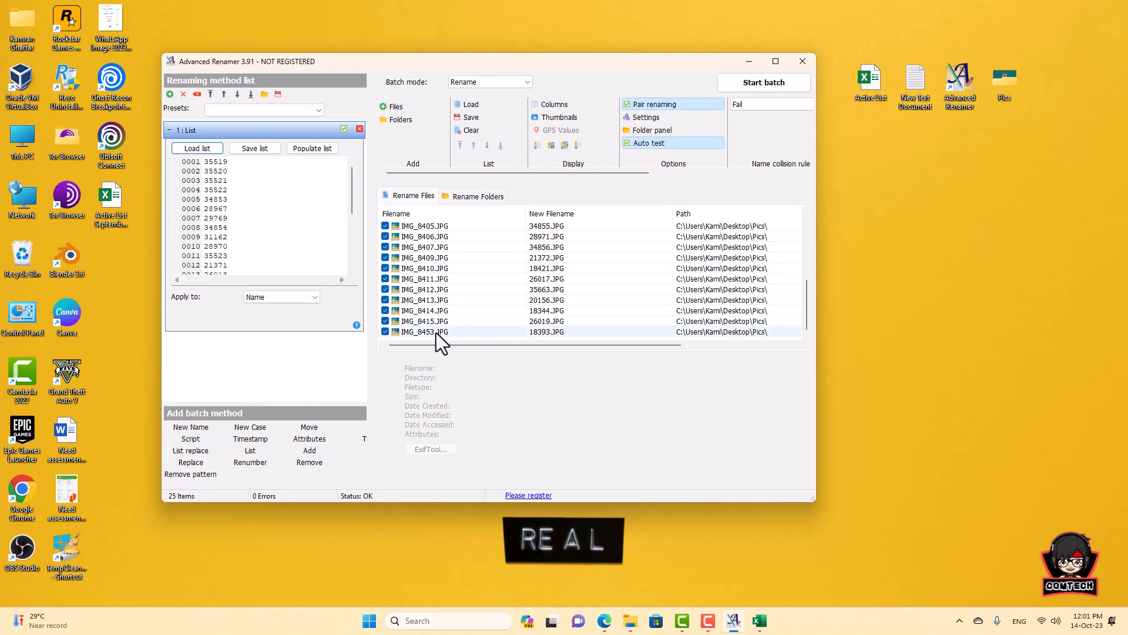
Check the first and last images' new filenames against the first and last rows of the Active List workbook.
scroll(441, 332, "up", 5)
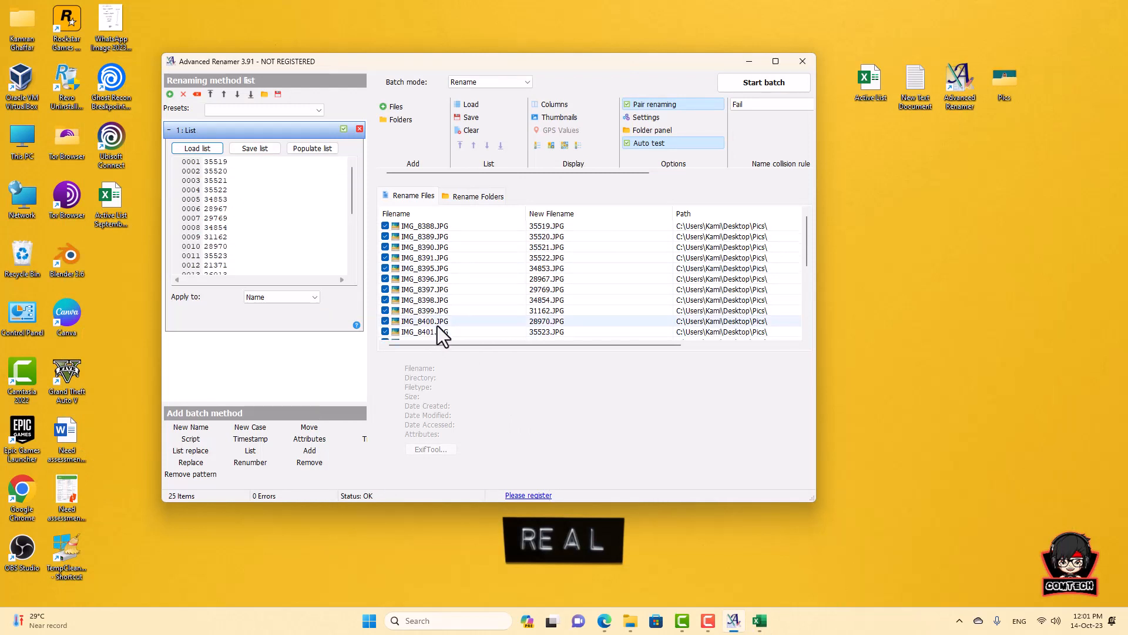
scroll(478, 311, "down", 5)
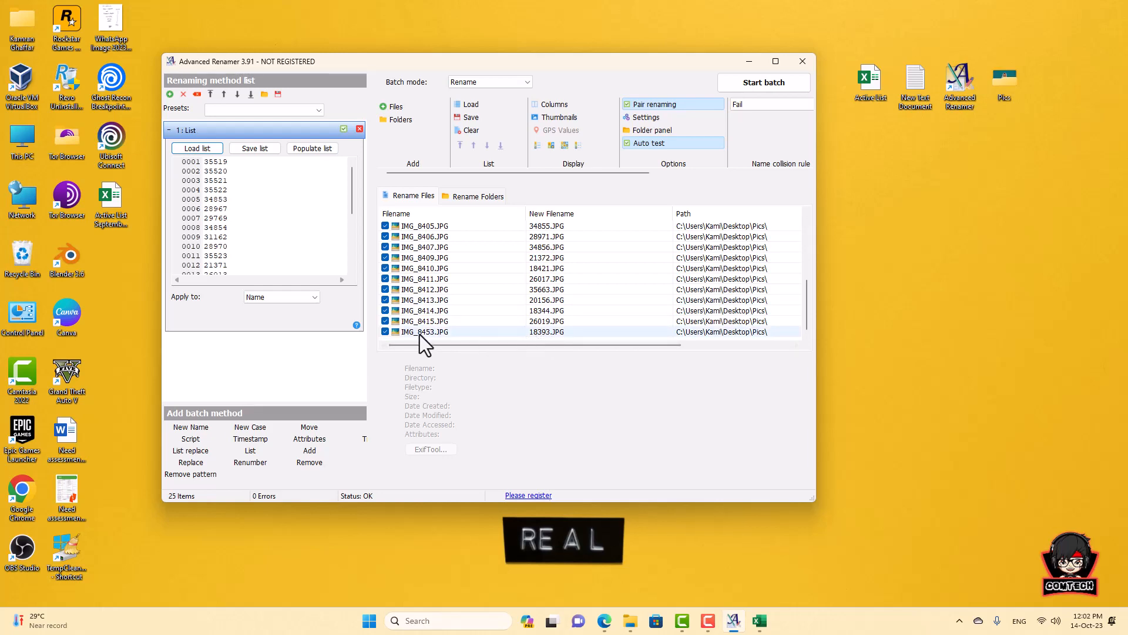
left_click(761, 622)
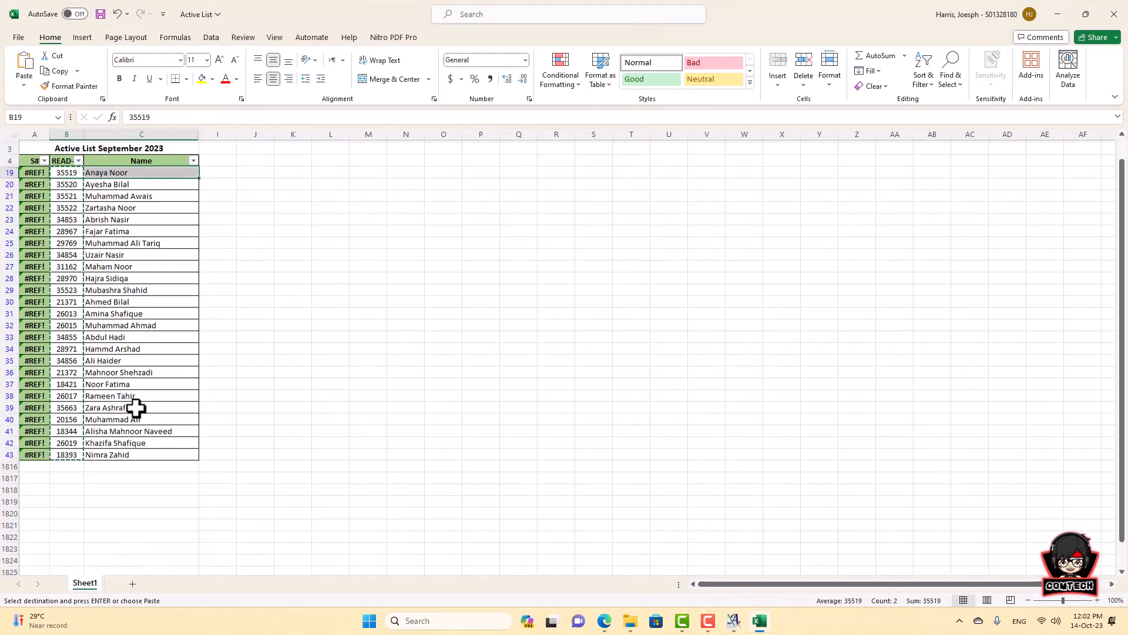
scroll(137, 423, "down", 4)
scroll(142, 476, "up", 5)
left_click(760, 624)
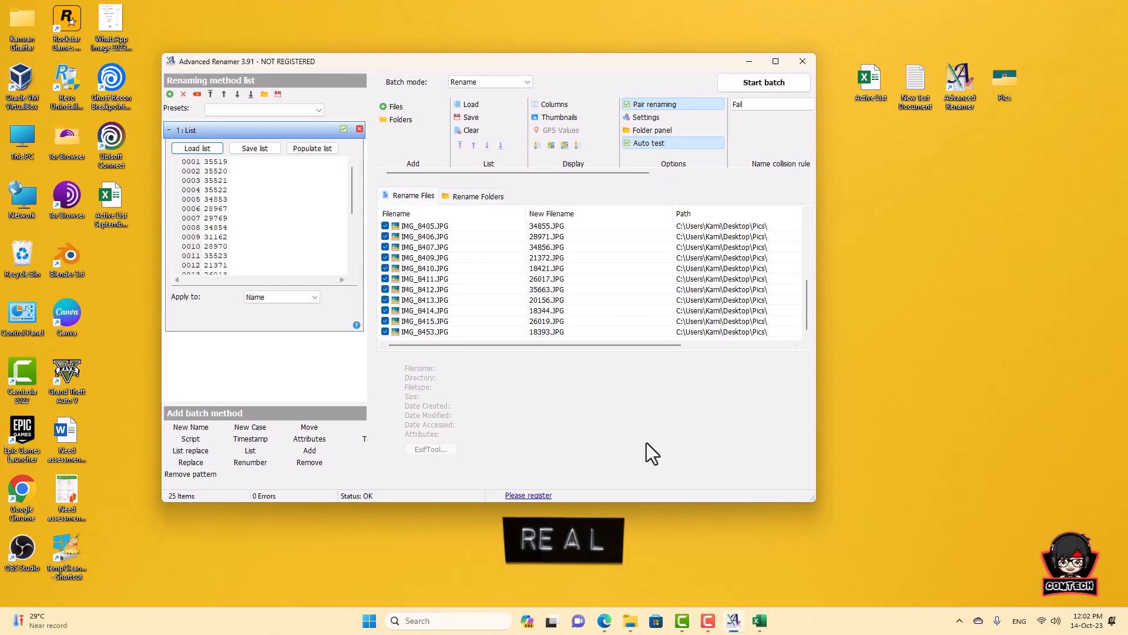
left_click(761, 621)
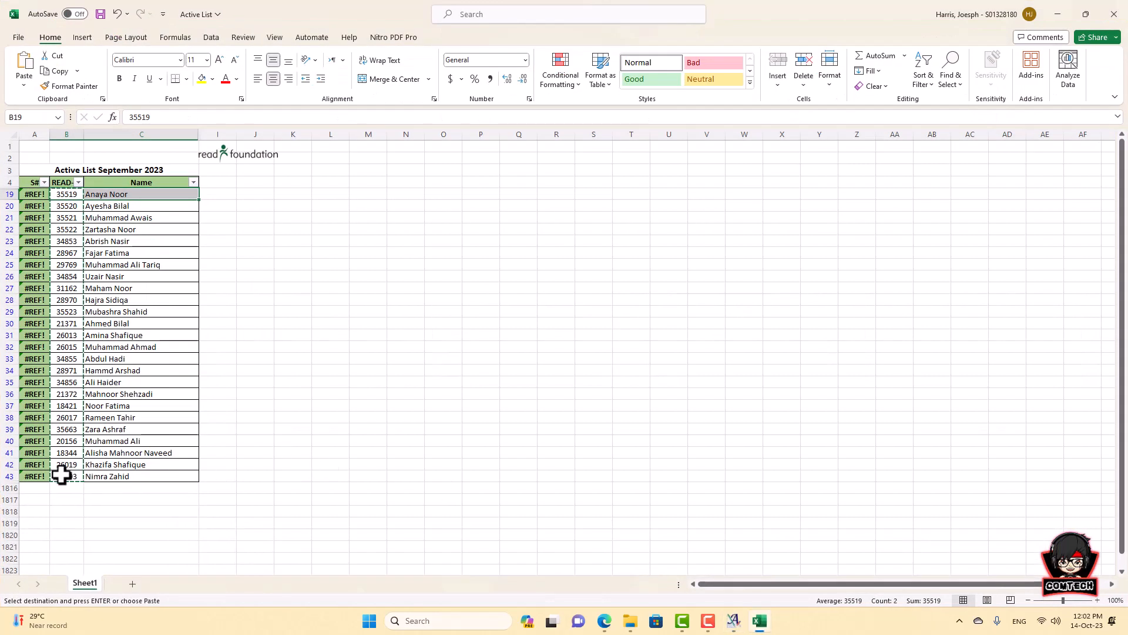
left_click(131, 476)
left_click(331, 499)
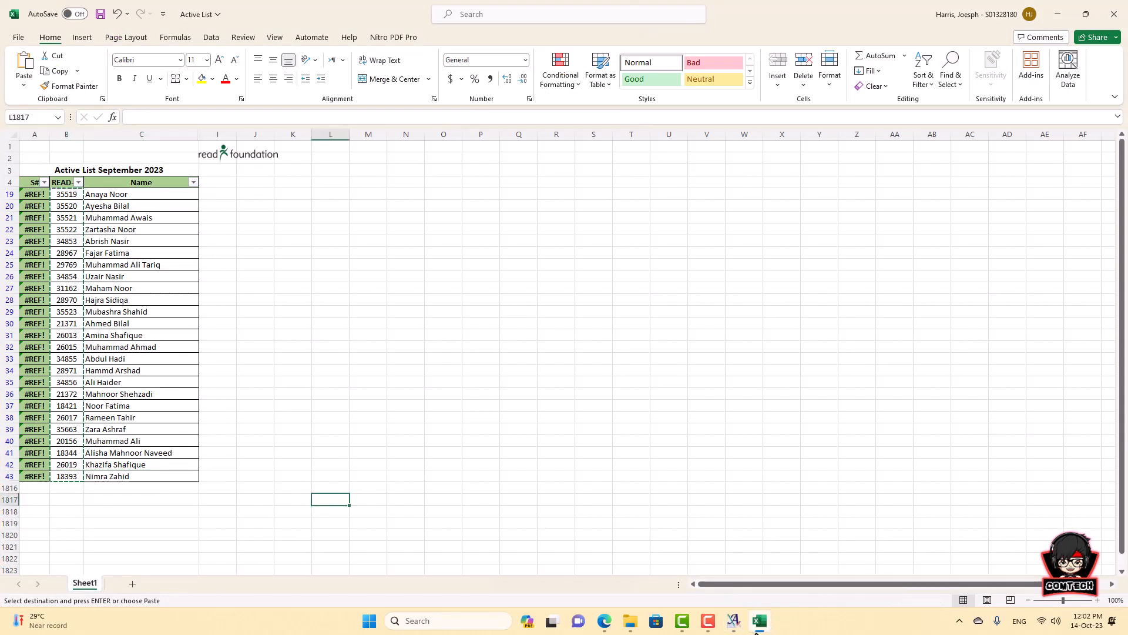
left_click(761, 624)
scroll(457, 309, "up", 5)
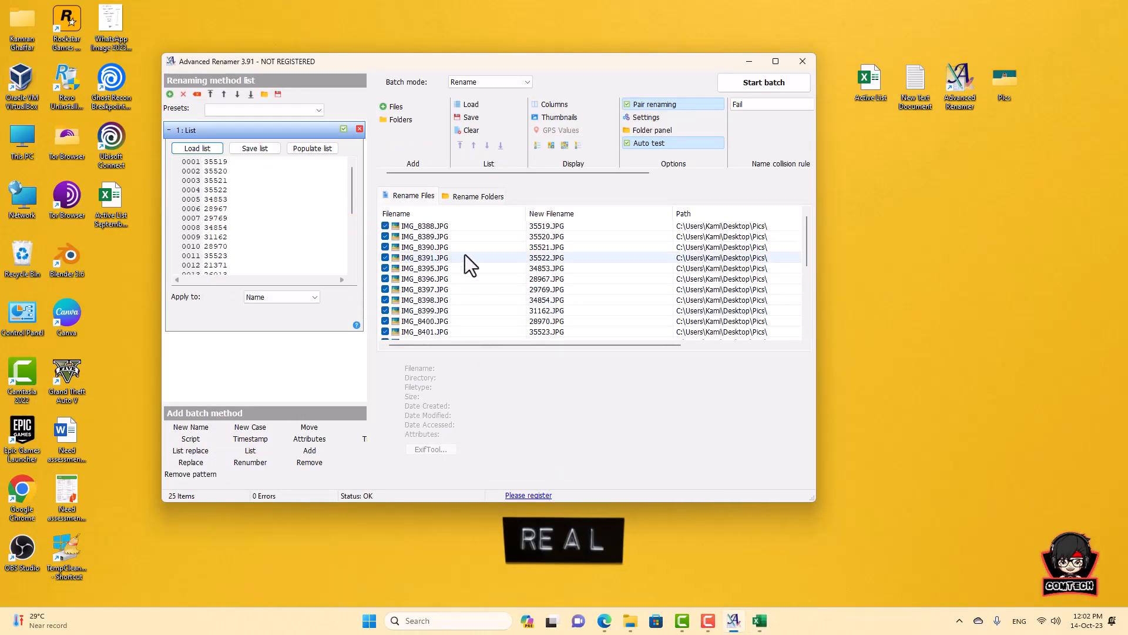
Run the batch rename on the listed images with no files re-added on completion.
left_click(764, 83)
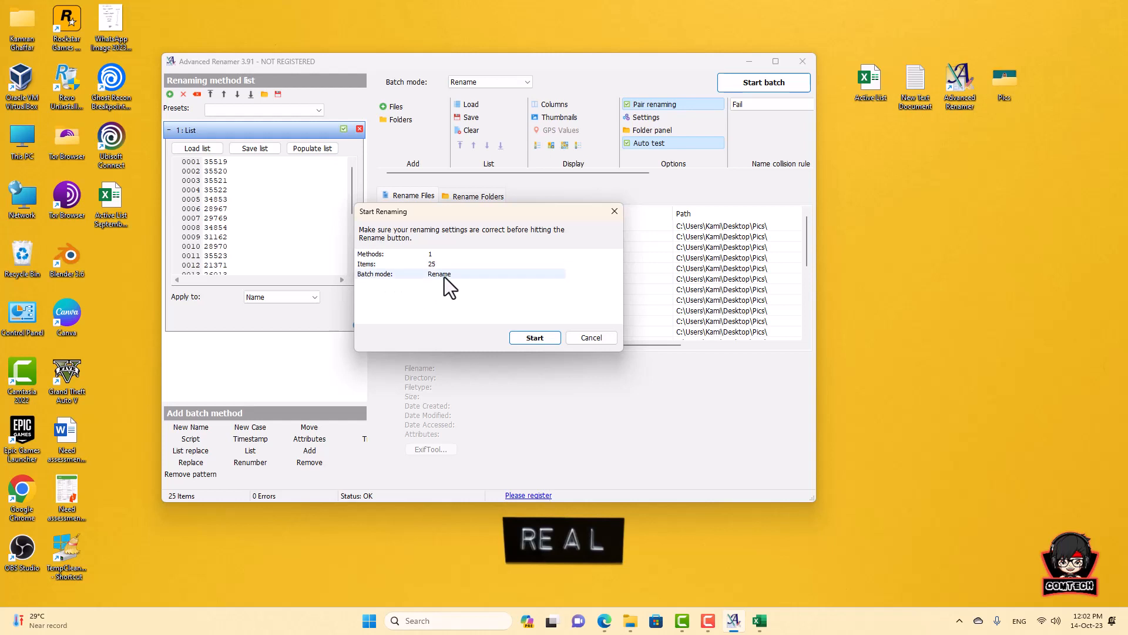
left_click(545, 341)
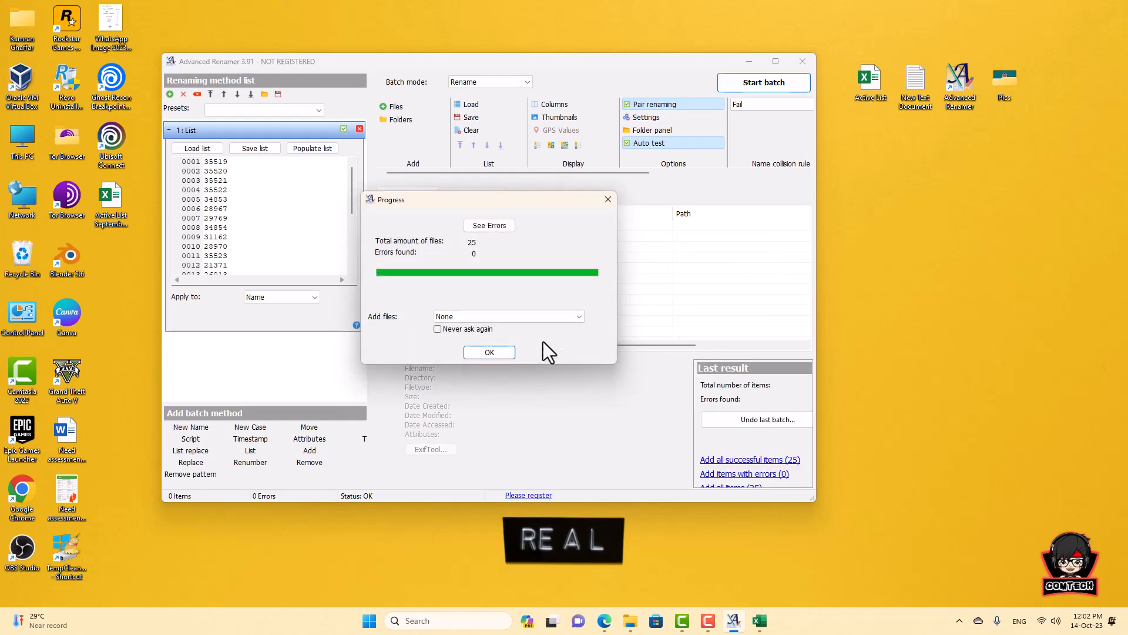
left_click(503, 353)
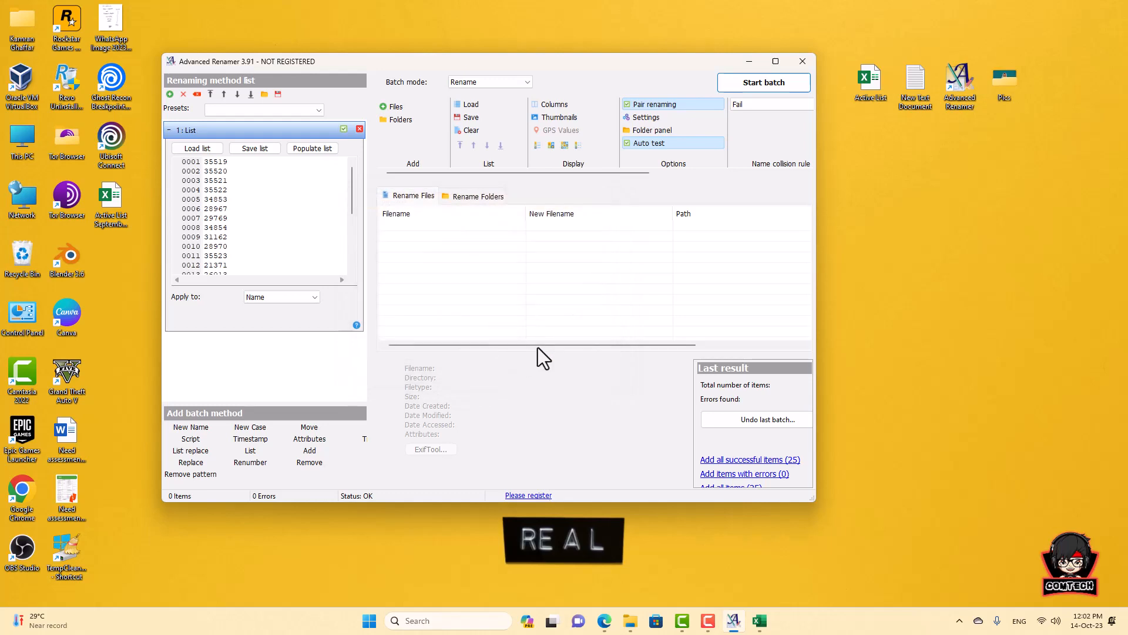
Open the Pics folder on the Desktop and inspect the renamed image files.
left_click(747, 62)
double_click(1014, 80)
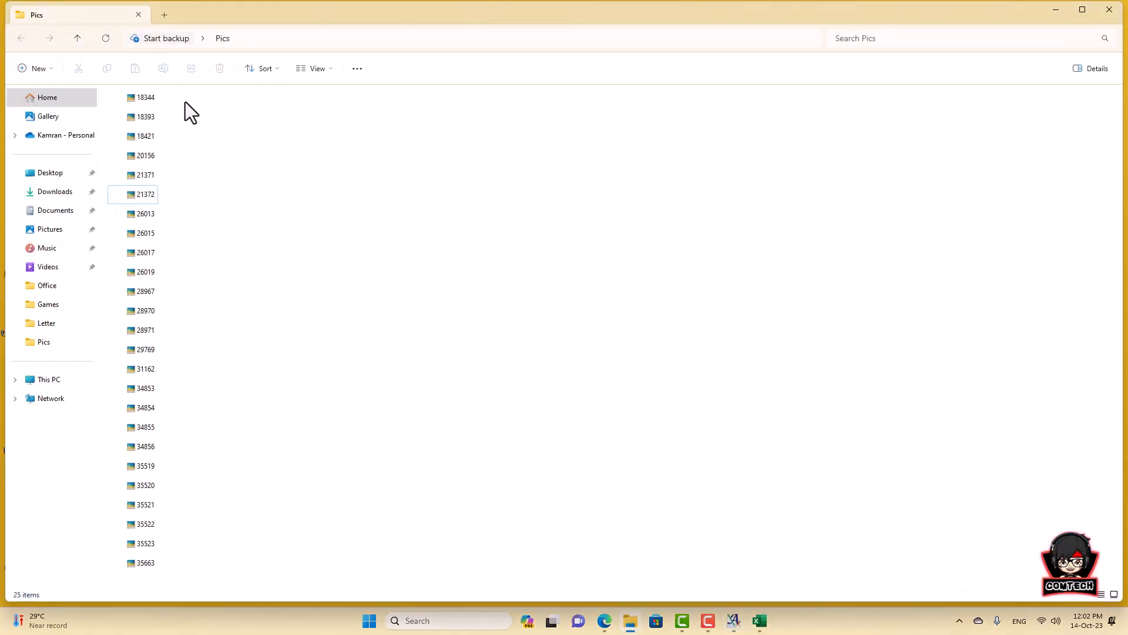
left_click_drag(185, 101, 139, 596)
left_click(270, 457)
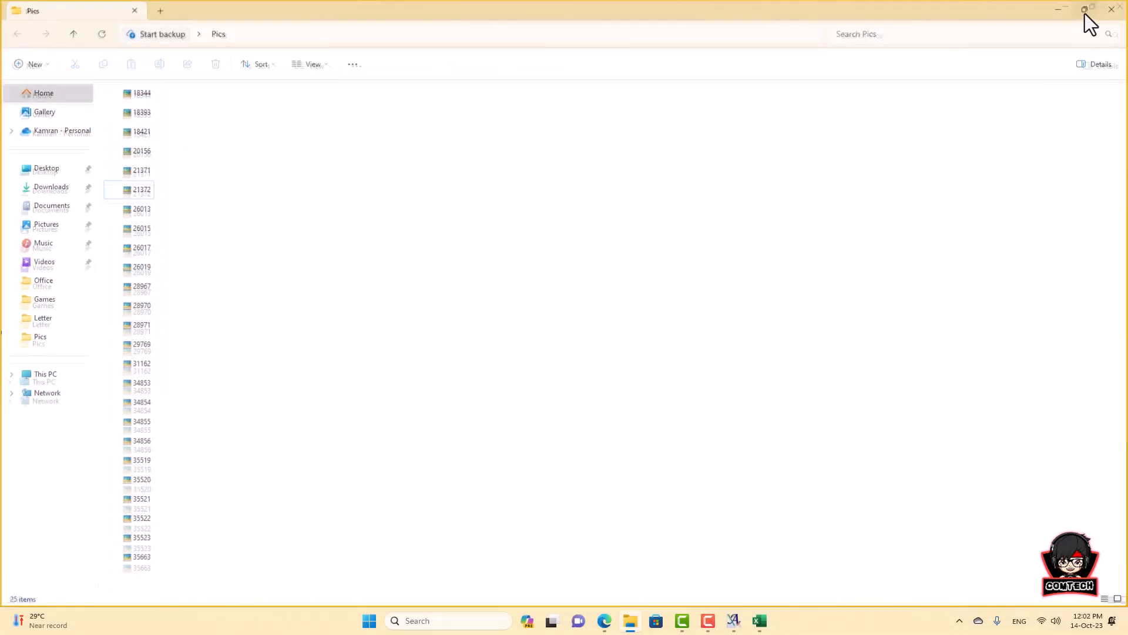
left_click(1084, 12)
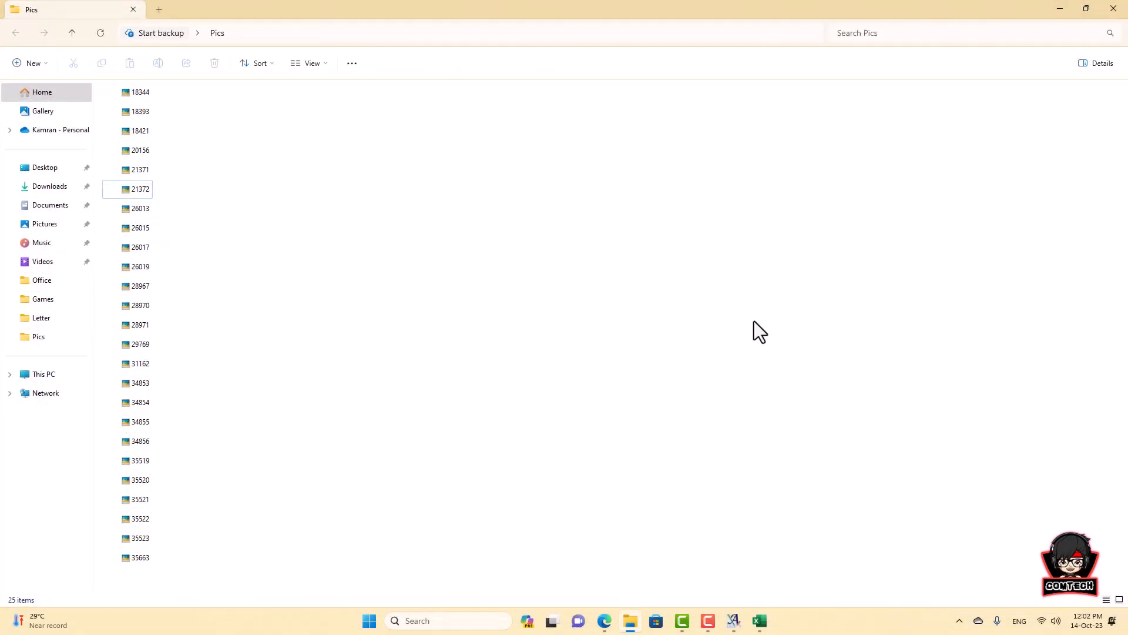
left_click(1060, 9)
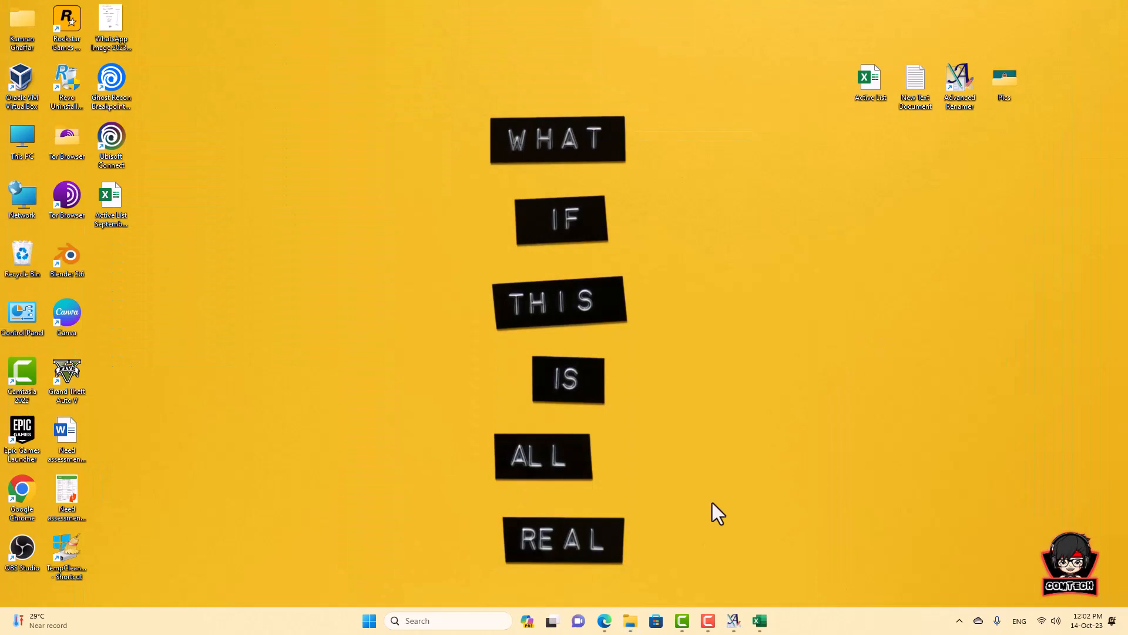
Return to Advanced Renamer and review the loaded list down to its last entry.
left_click(630, 622)
left_click(631, 621)
left_click(735, 621)
scroll(219, 251, "down", 5)
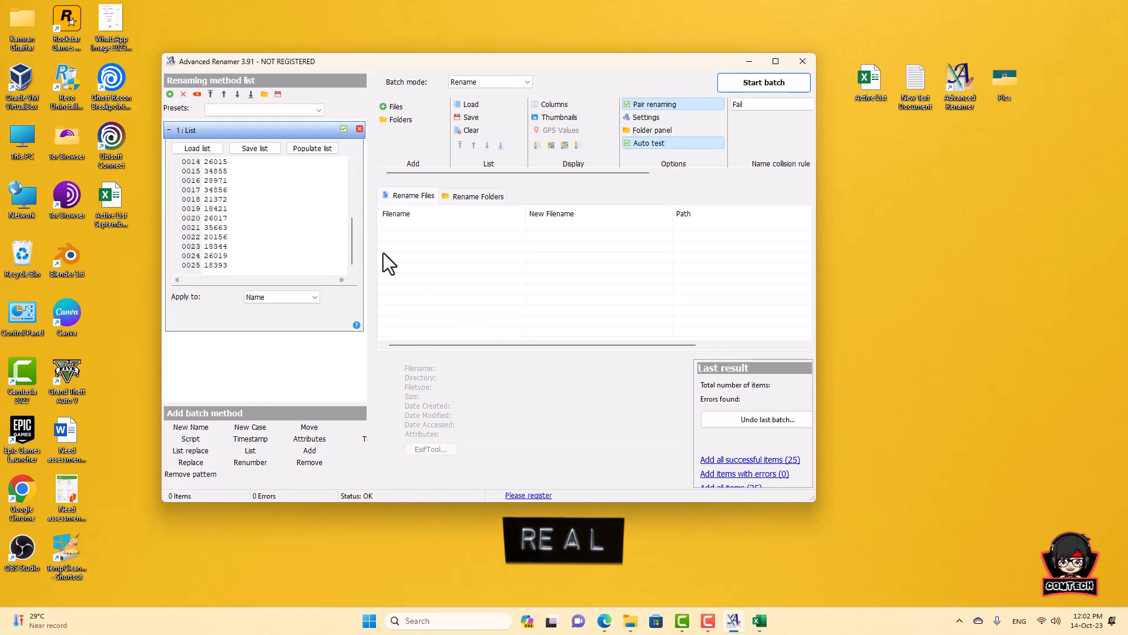
left_click(748, 62)
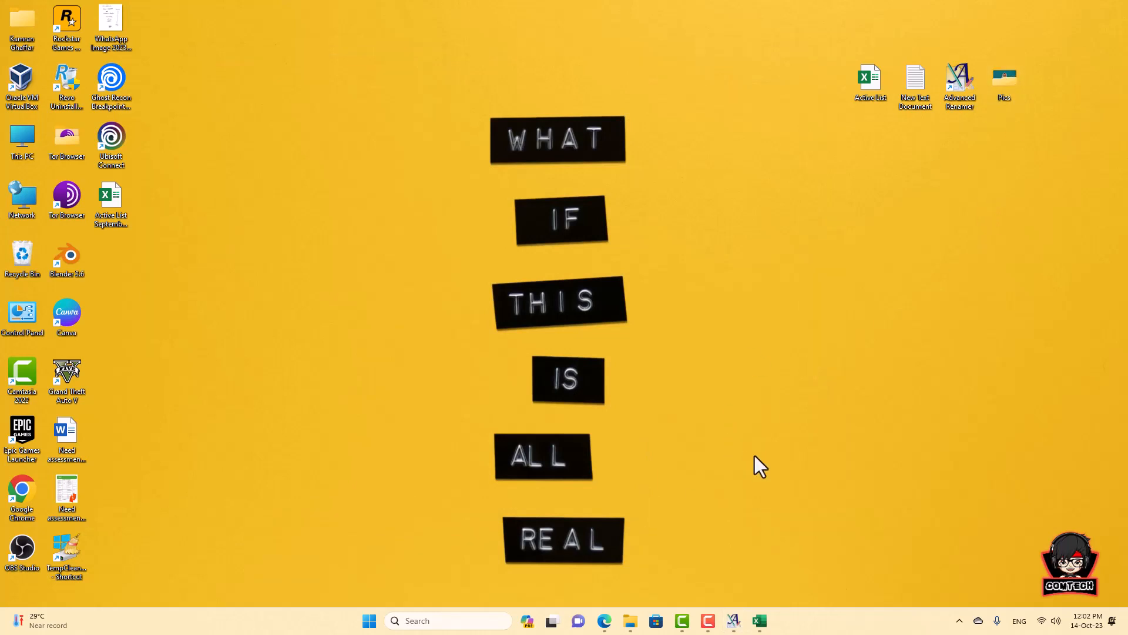
Cut the images IMG_8388 through IMG_8416 from the Poona folder inside Office's Orphan Pictures 2023 folder.
left_click(630, 621)
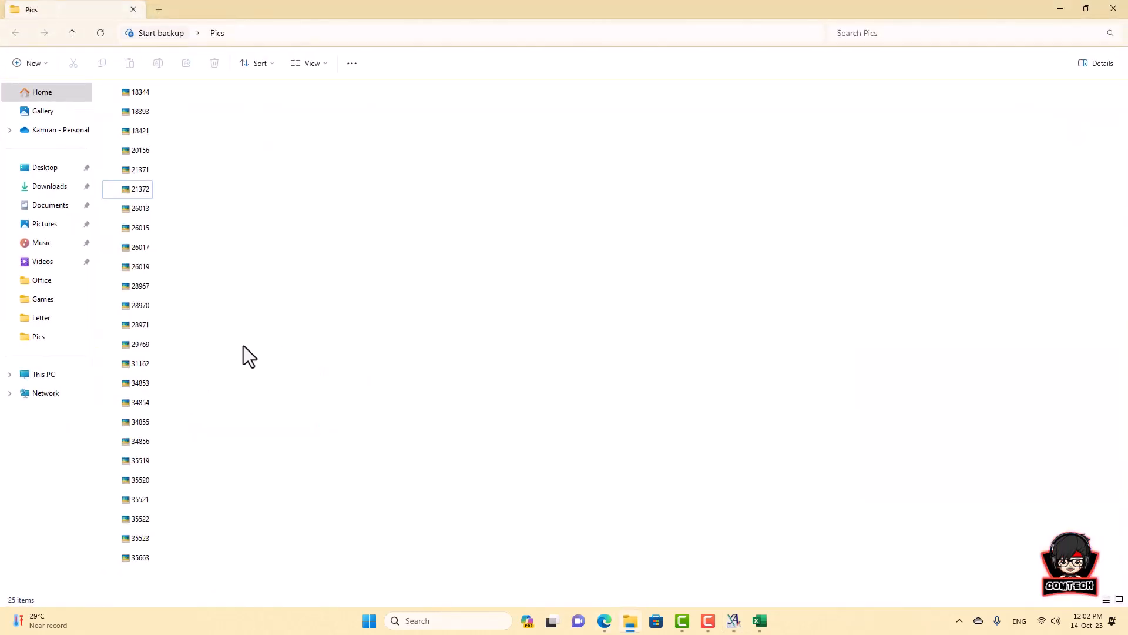
left_click(42, 280)
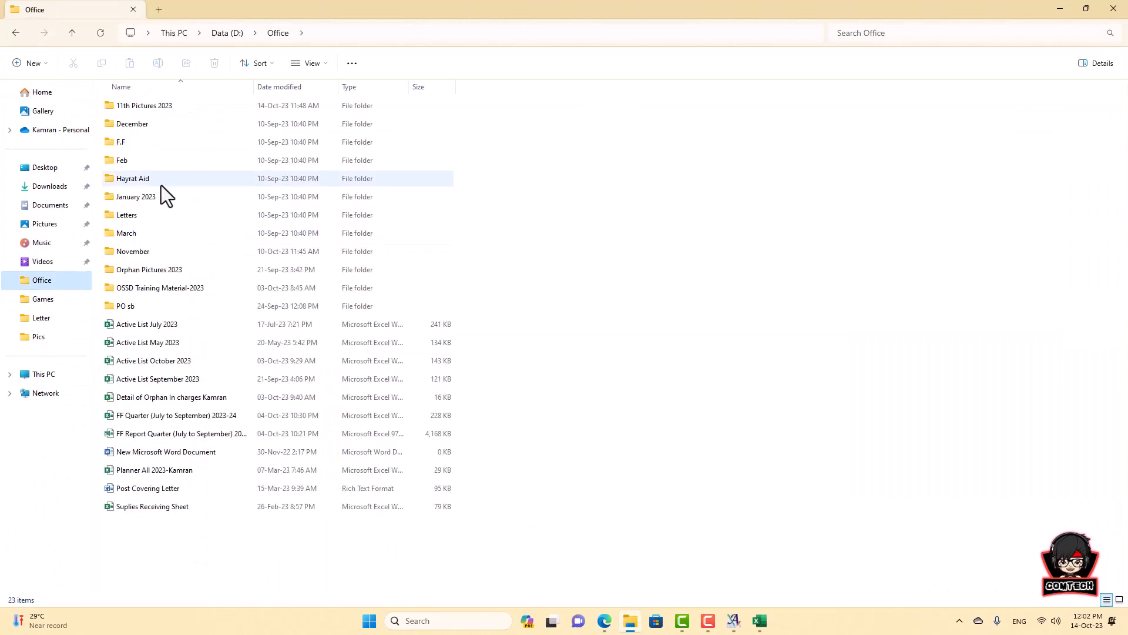
double_click(144, 271)
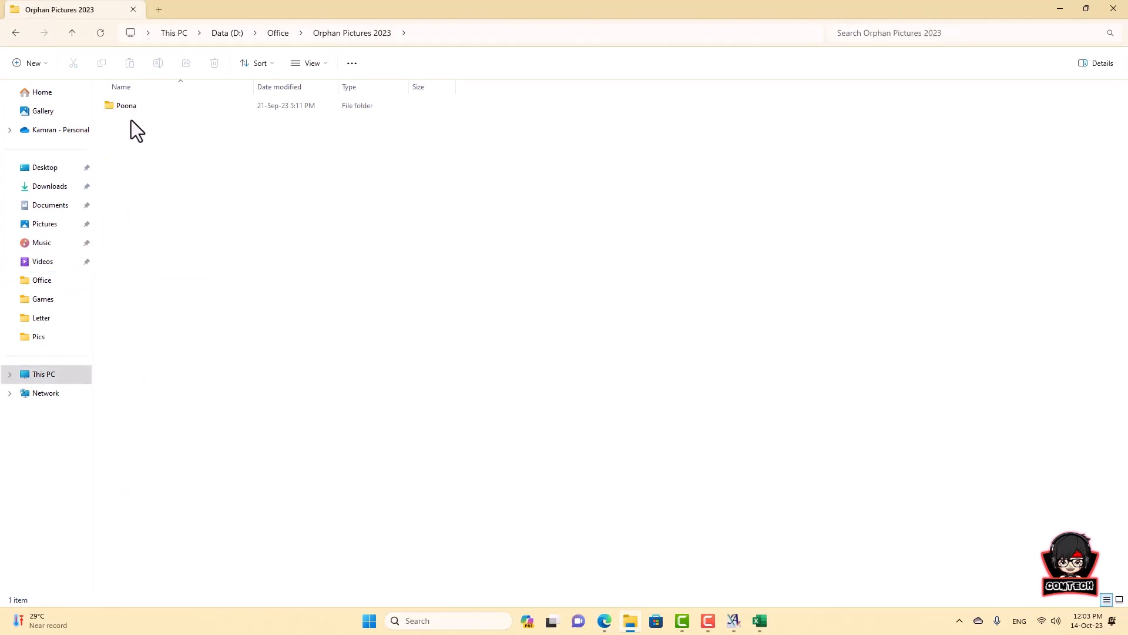
double_click(130, 105)
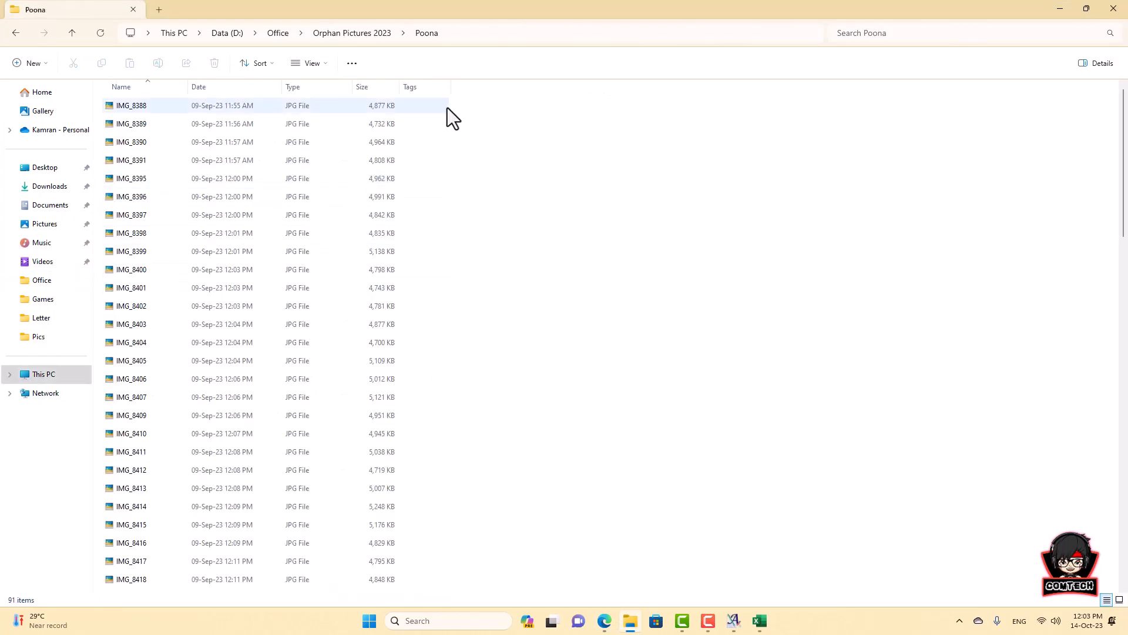
left_click_drag(448, 107, 120, 551)
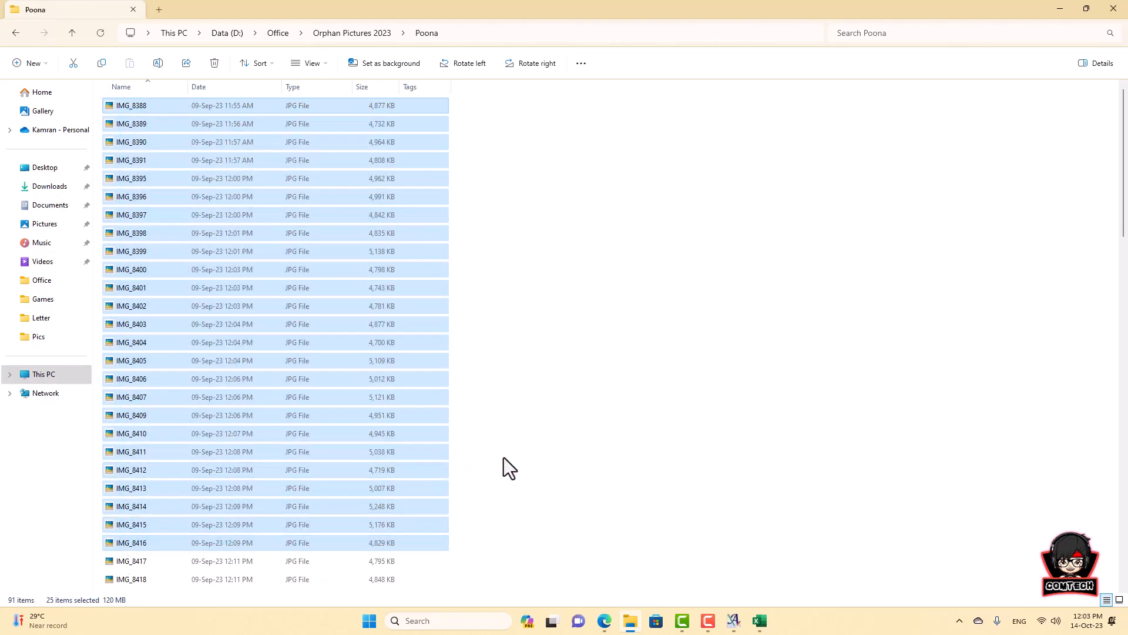
key("ctrl+x")
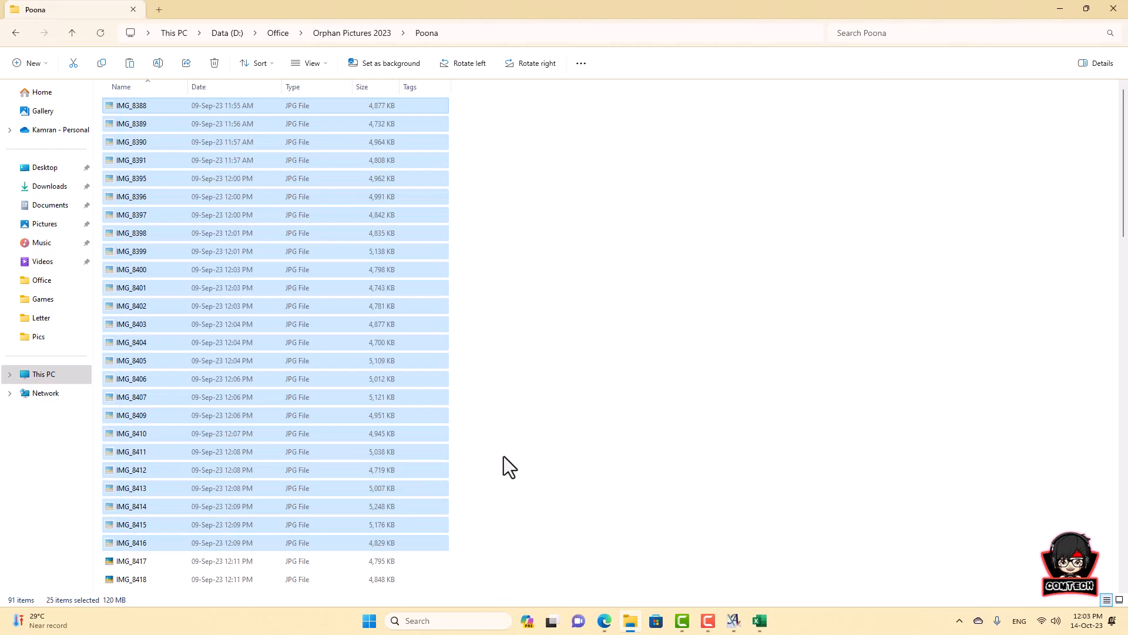
Delete all renamed images in the Desktop's Pics folder and paste the cut IMG_ pictures in their place.
left_click(630, 621)
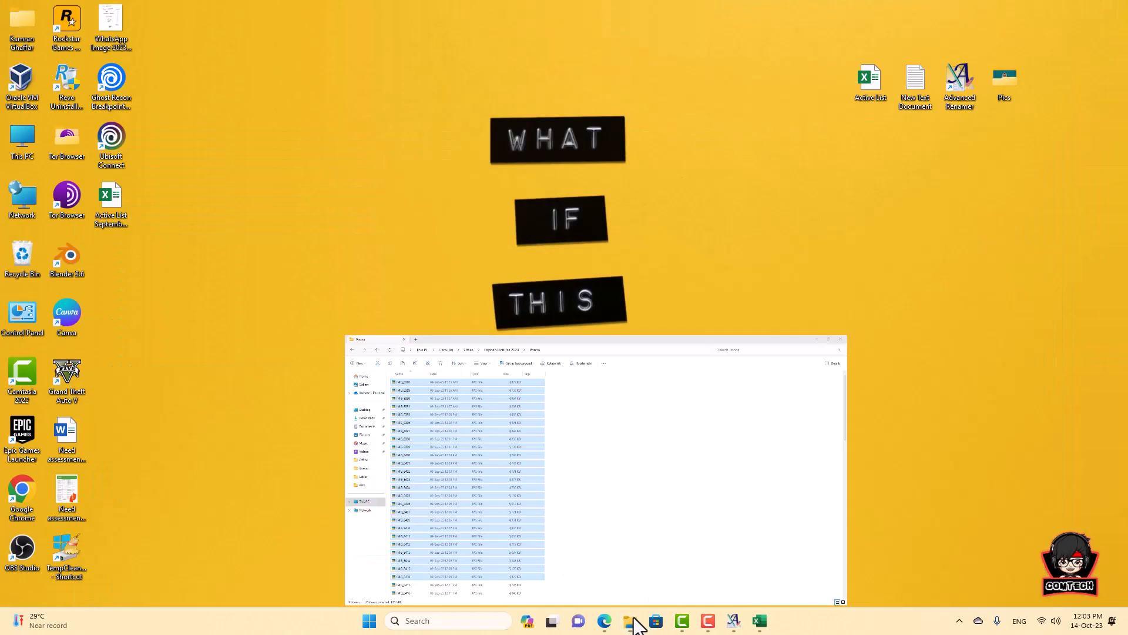
double_click(1021, 66)
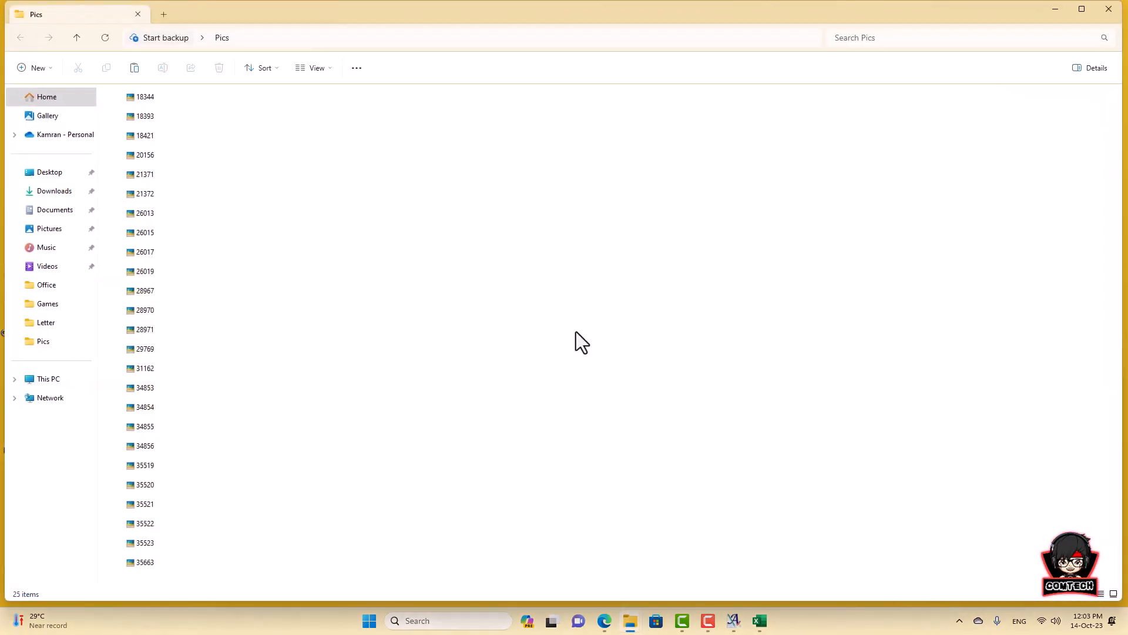
key("ctrl+a")
key("Delete")
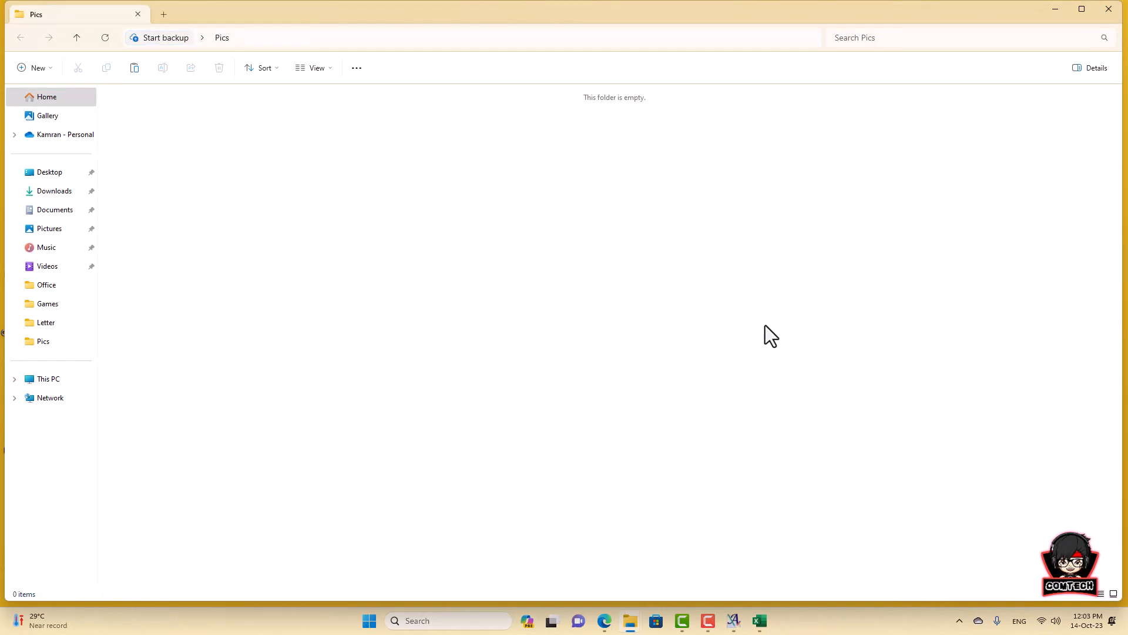
key("ctrl+z")
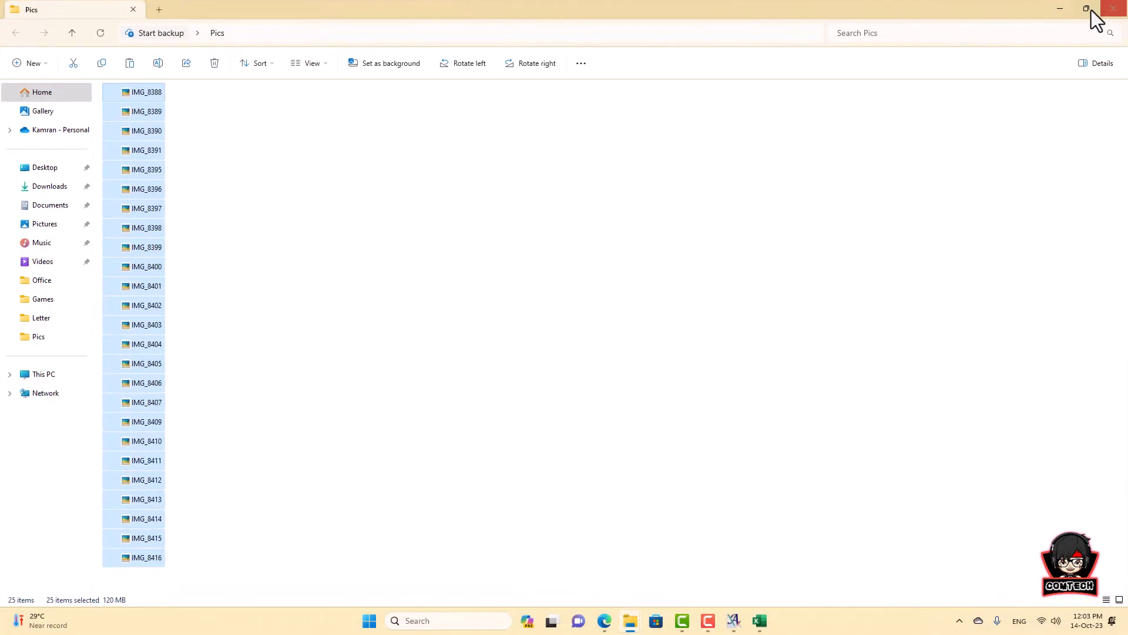
left_click(1107, 10)
Replace the READ- numbers in cells B26 and B27 of the Active List workbook with "Absent".
left_click(760, 622)
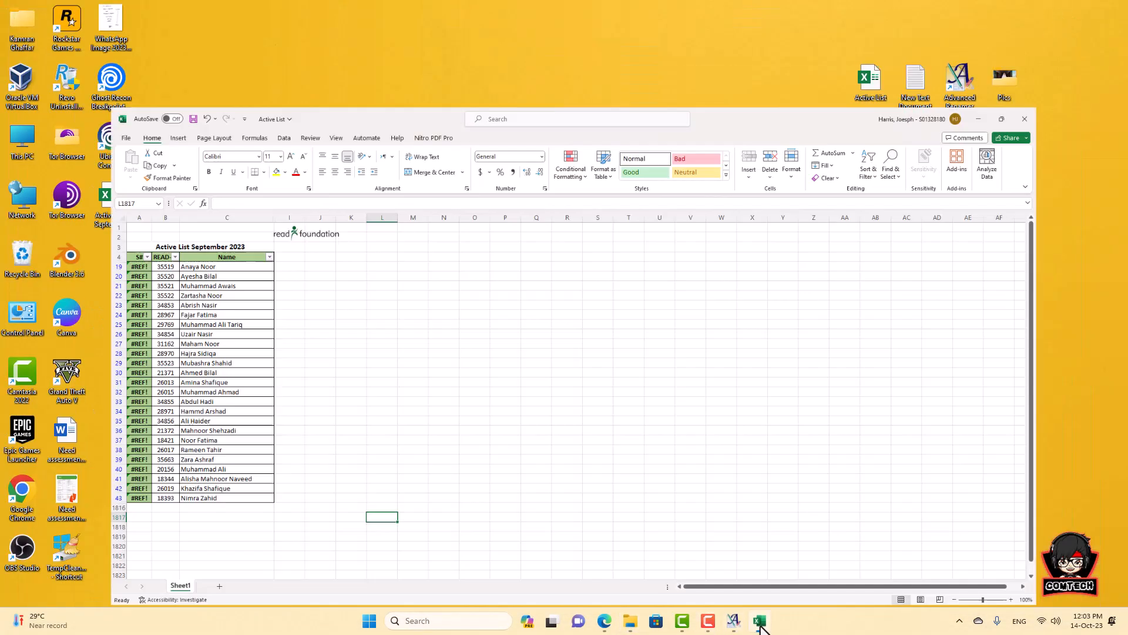
left_click_drag(69, 278, 67, 288)
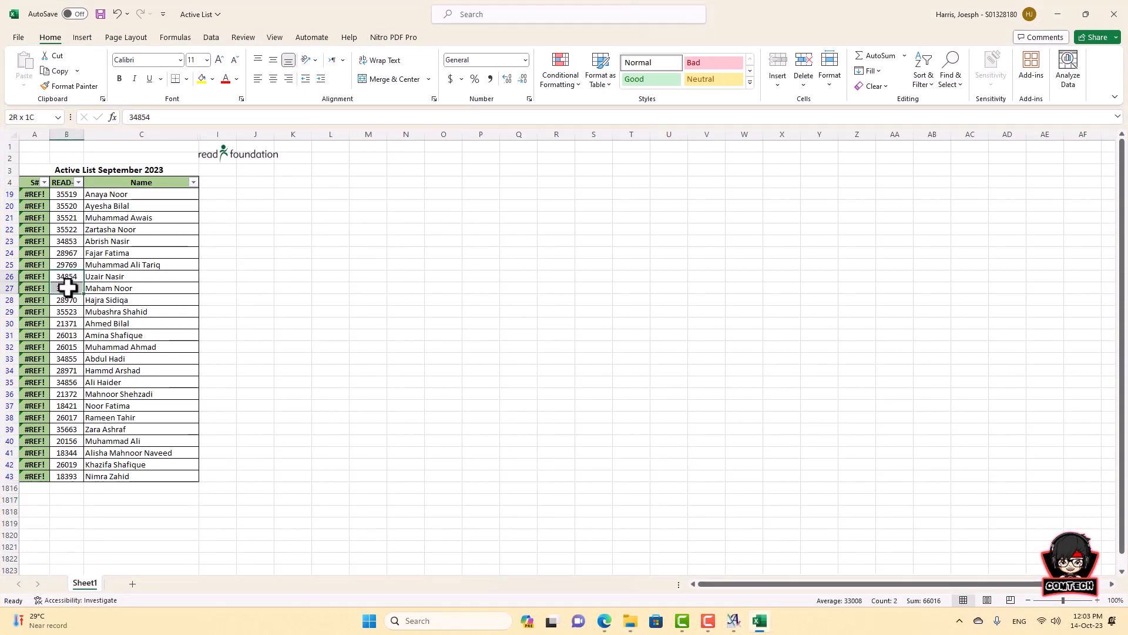
key("Delete")
left_click(124, 298)
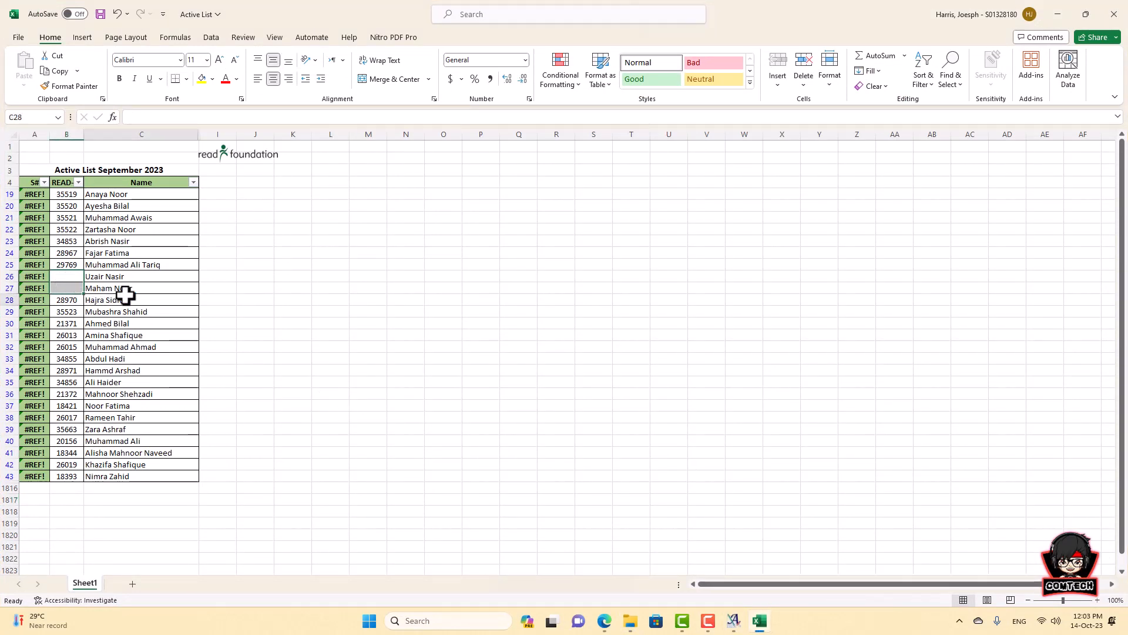
left_click(75, 280)
type("Ab")
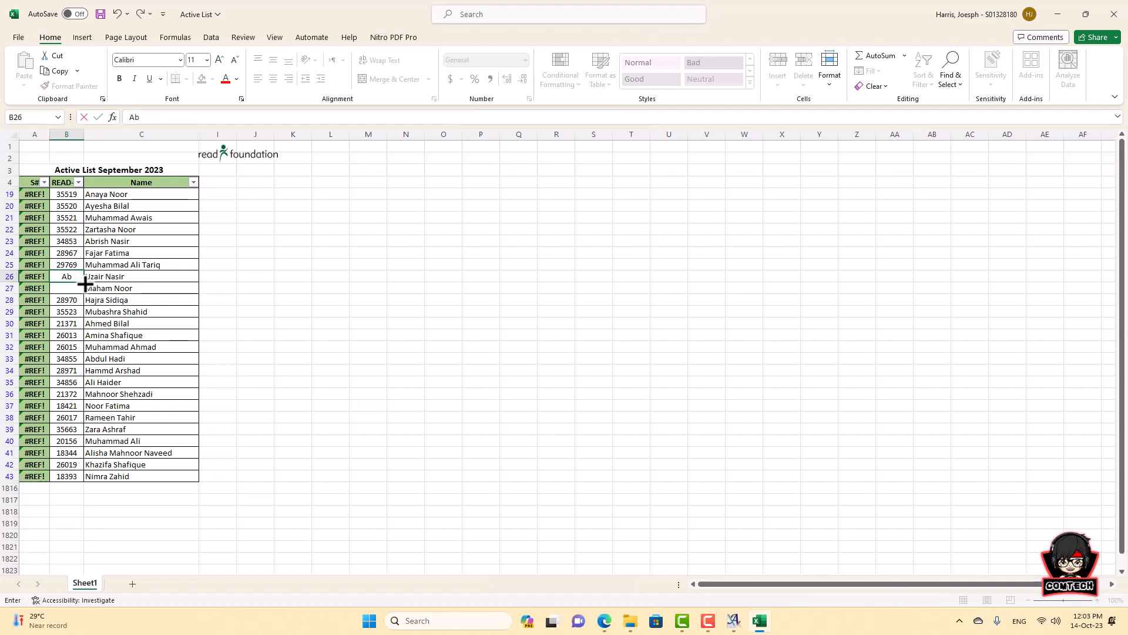
type("sent")
key("Return")
type("A")
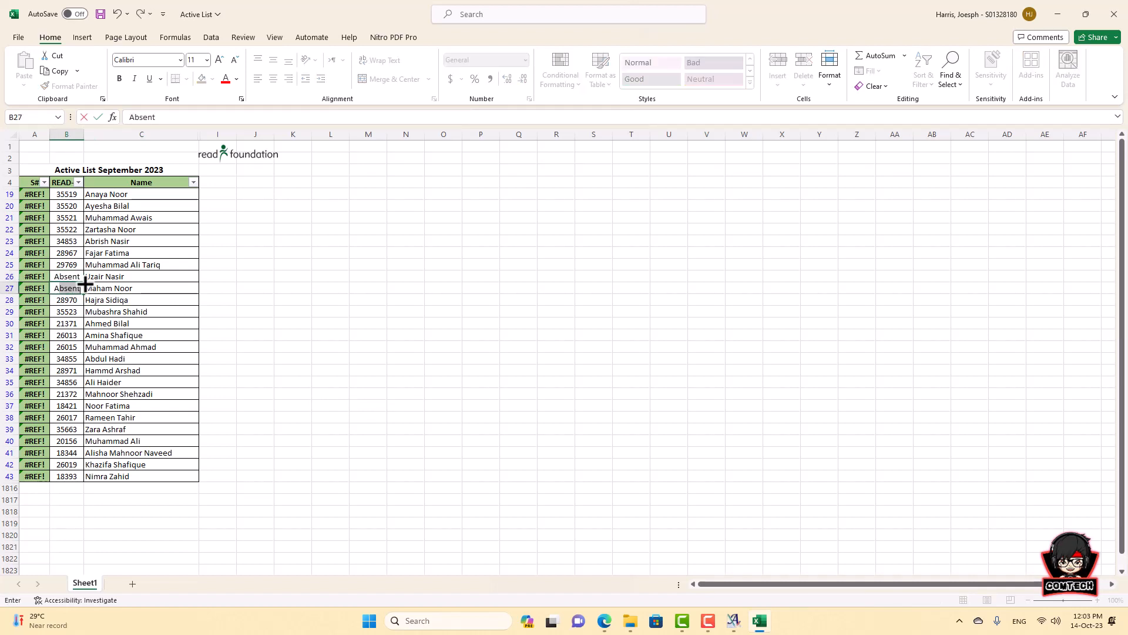
key("Return")
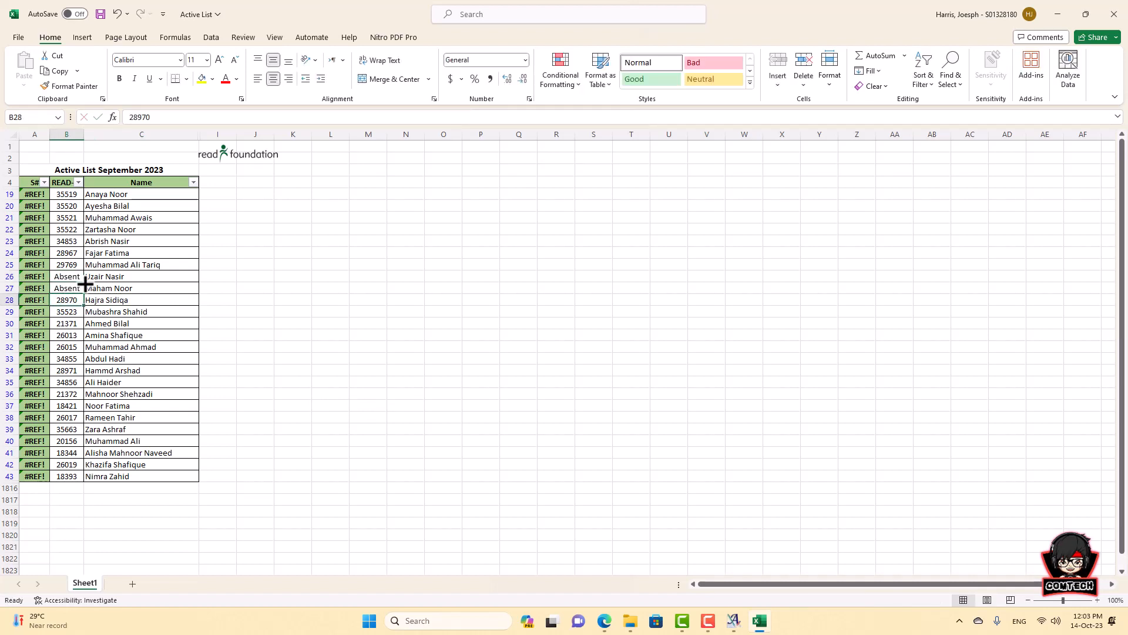
left_click(259, 335)
Highlight the two "Absent" cells B26:B27 with a yellow fill.
left_click_drag(69, 276, 67, 288)
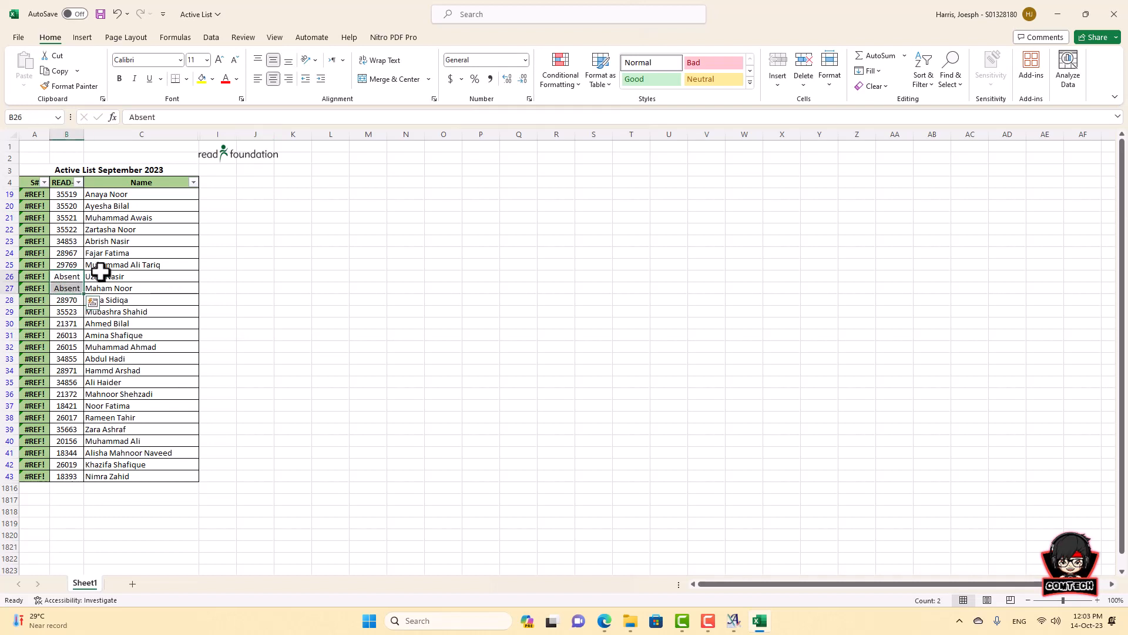
left_click(202, 79)
left_click(368, 287)
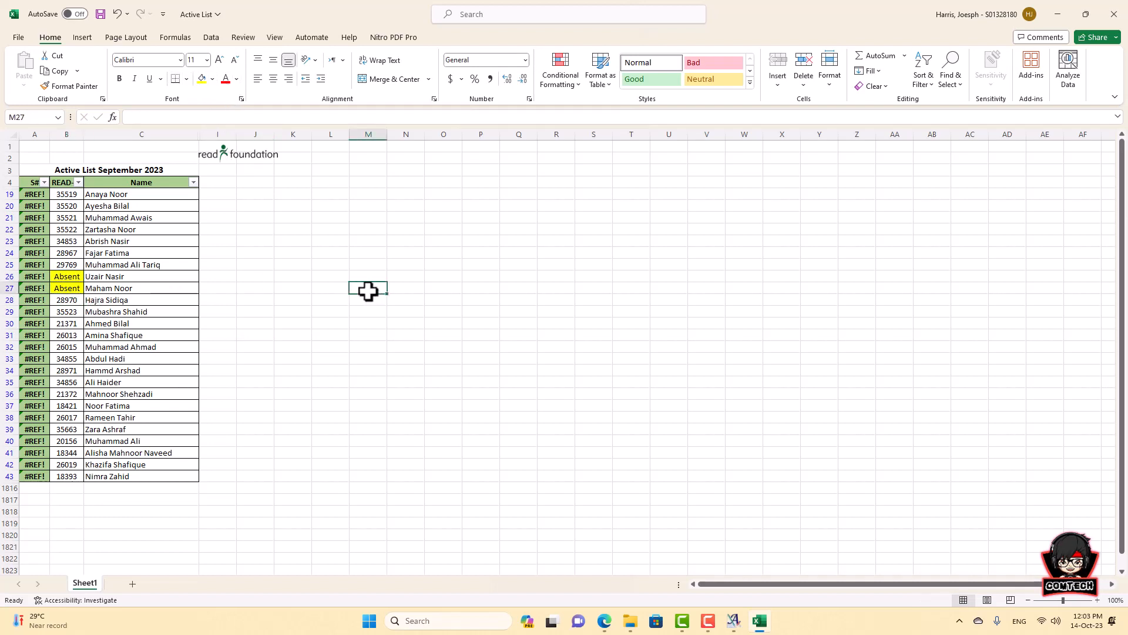
left_click_drag(215, 194, 205, 296)
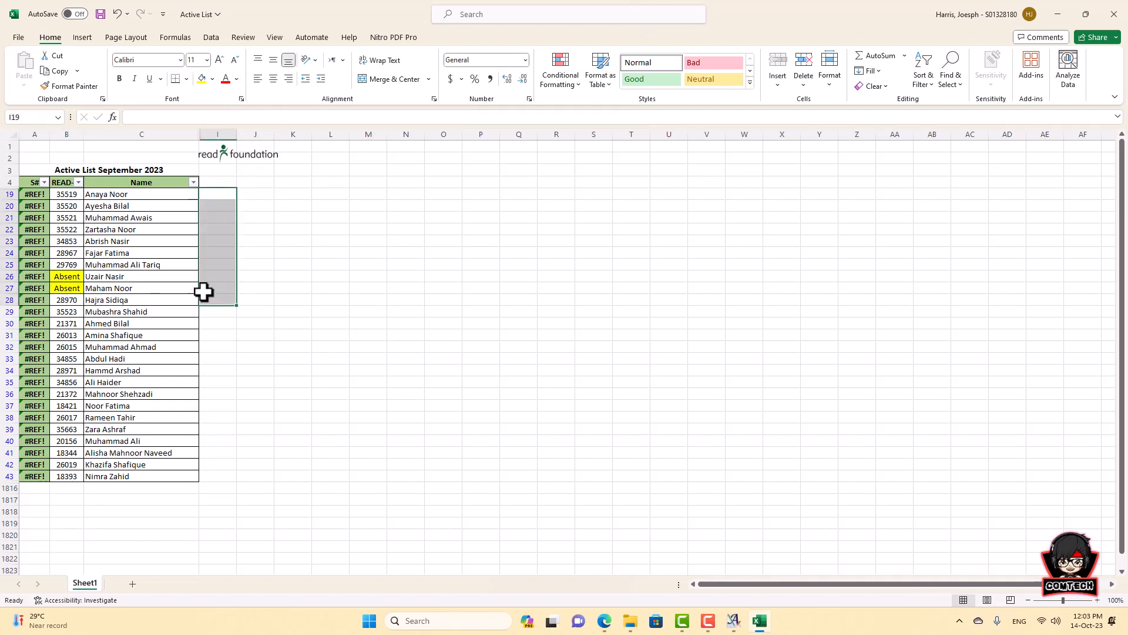
left_click_drag(67, 278, 76, 290)
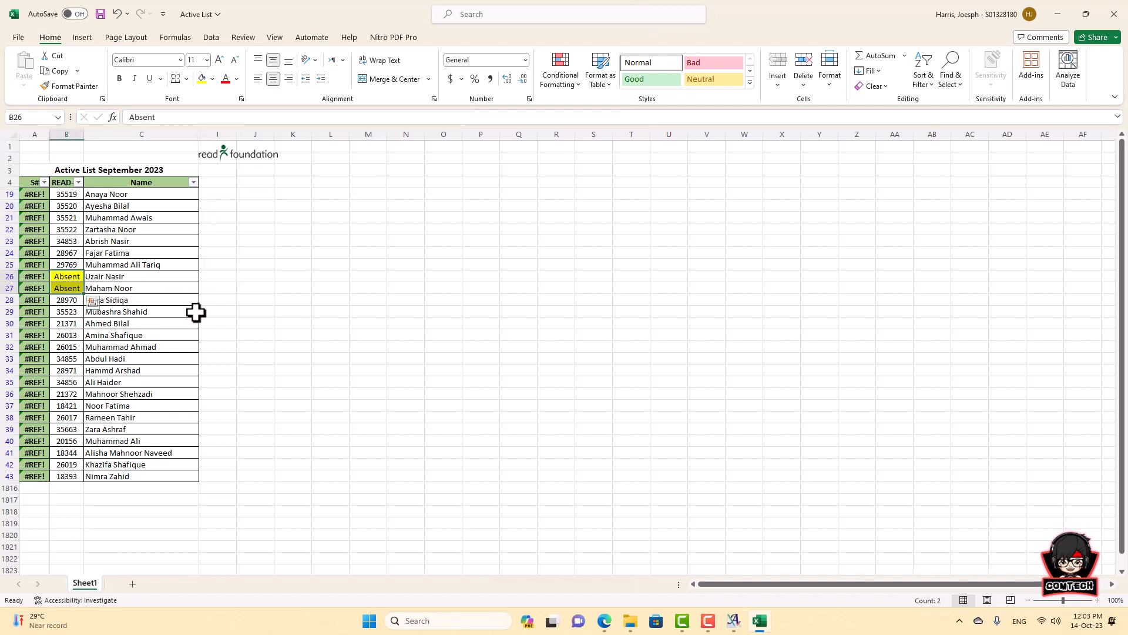
left_click(233, 312)
left_click_drag(68, 194, 68, 385)
left_click(188, 389)
Delete the entire sheet rows 26 and 27 that hold the "Absent" entries in the Active List workbook.
left_click_drag(66, 278, 68, 288)
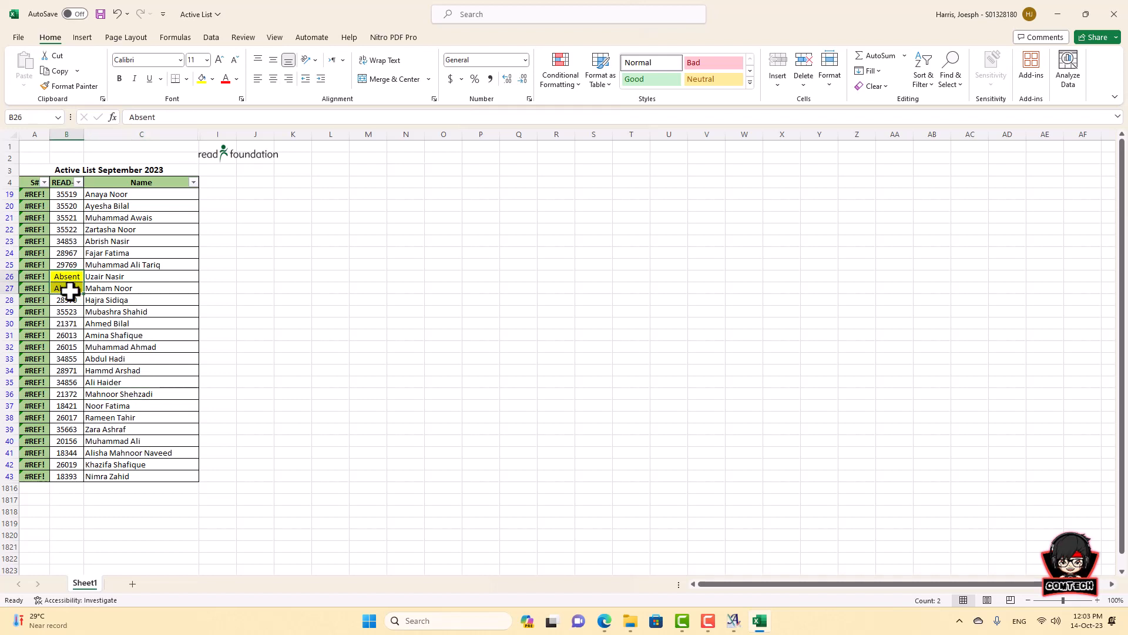
right_click(69, 288)
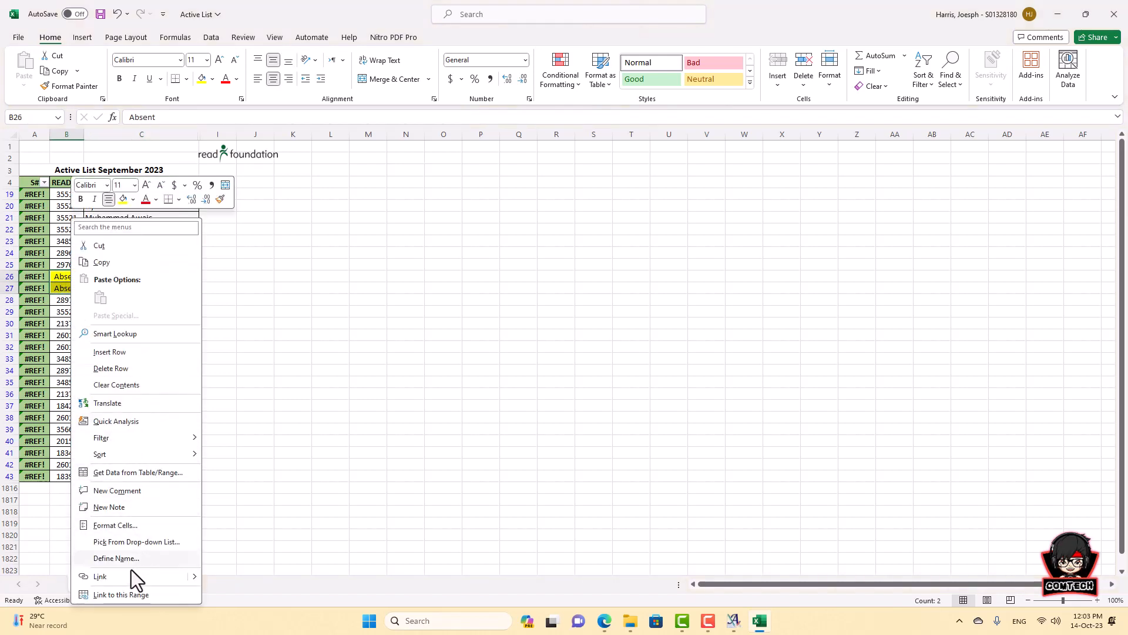
left_click(130, 372)
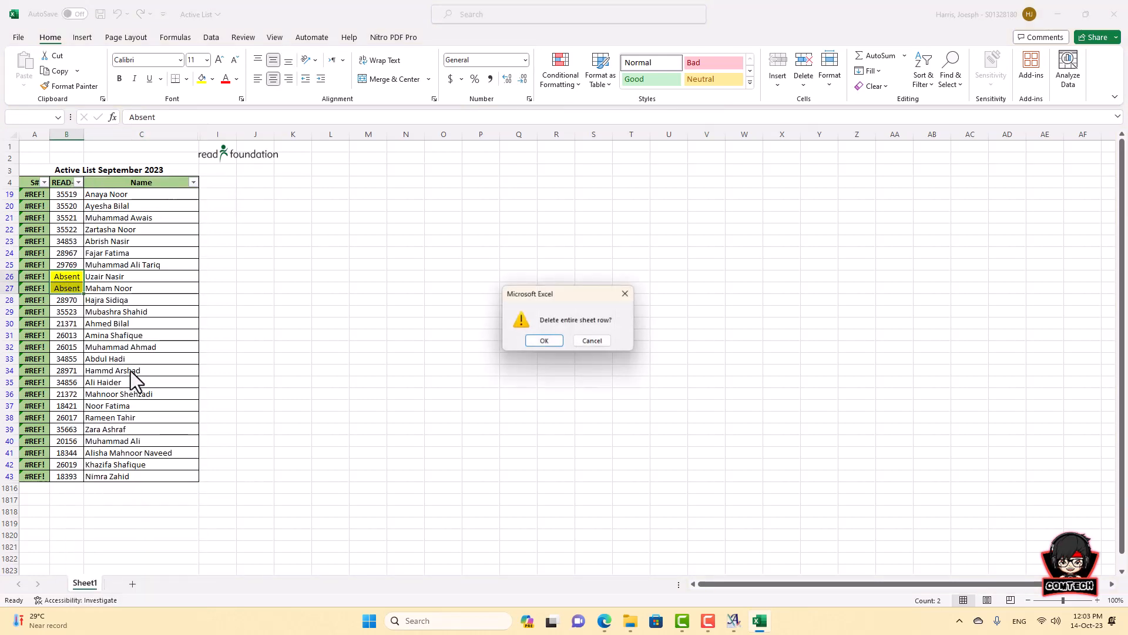
left_click(539, 341)
left_click(330, 347)
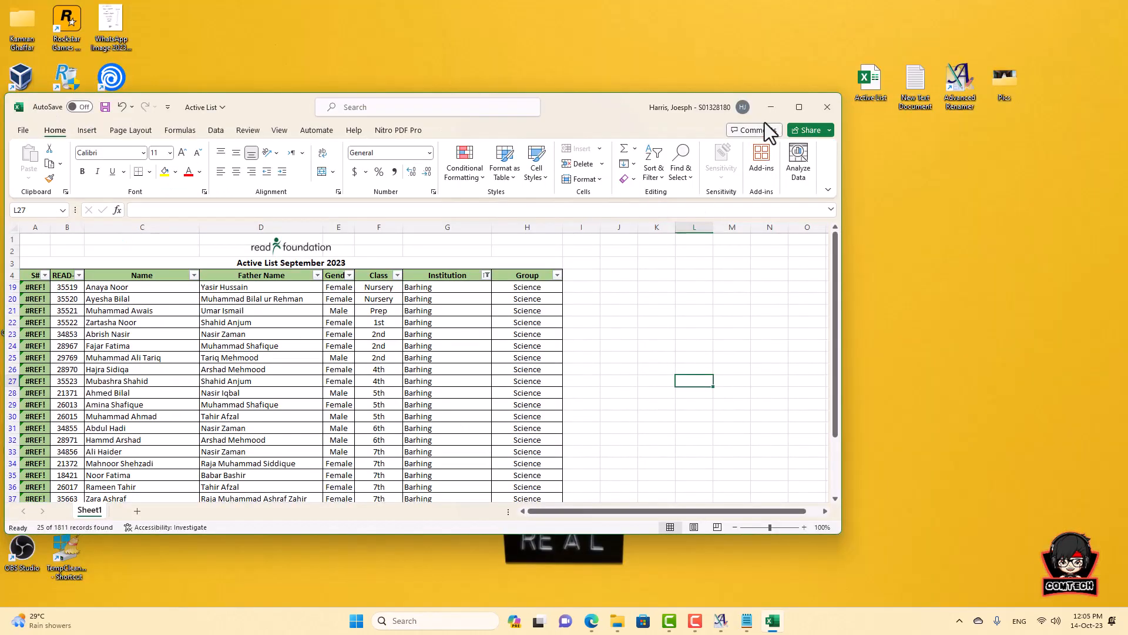
Minimize the workbook, switch to Notepad and check the READ- numbers in the New Text Document against the list without the absent entries.
left_click(771, 111)
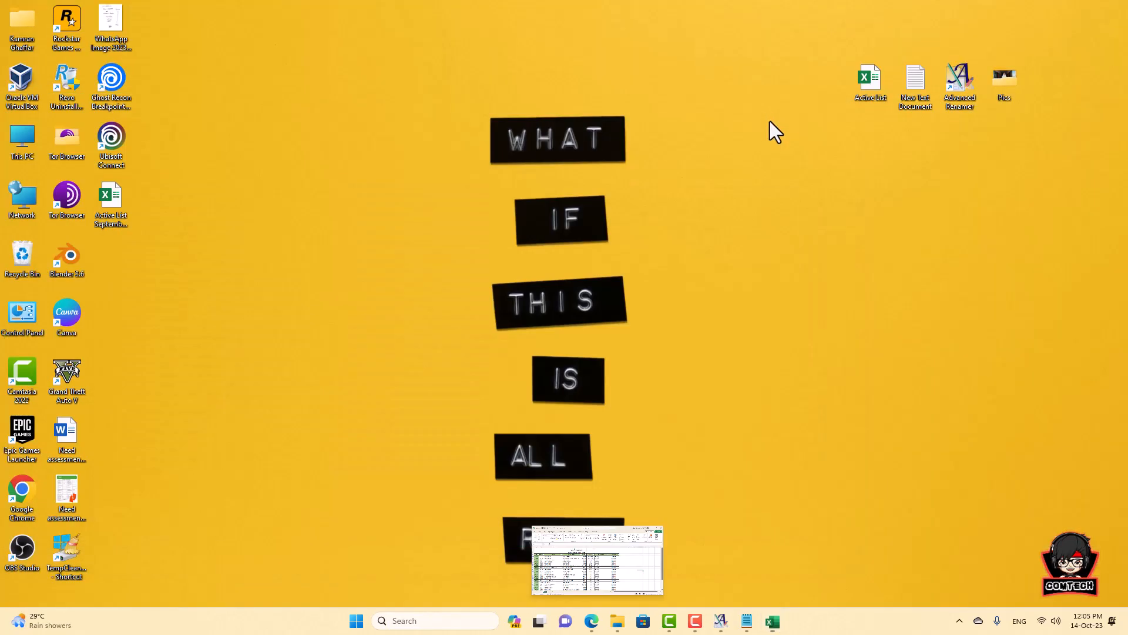
left_click(748, 622)
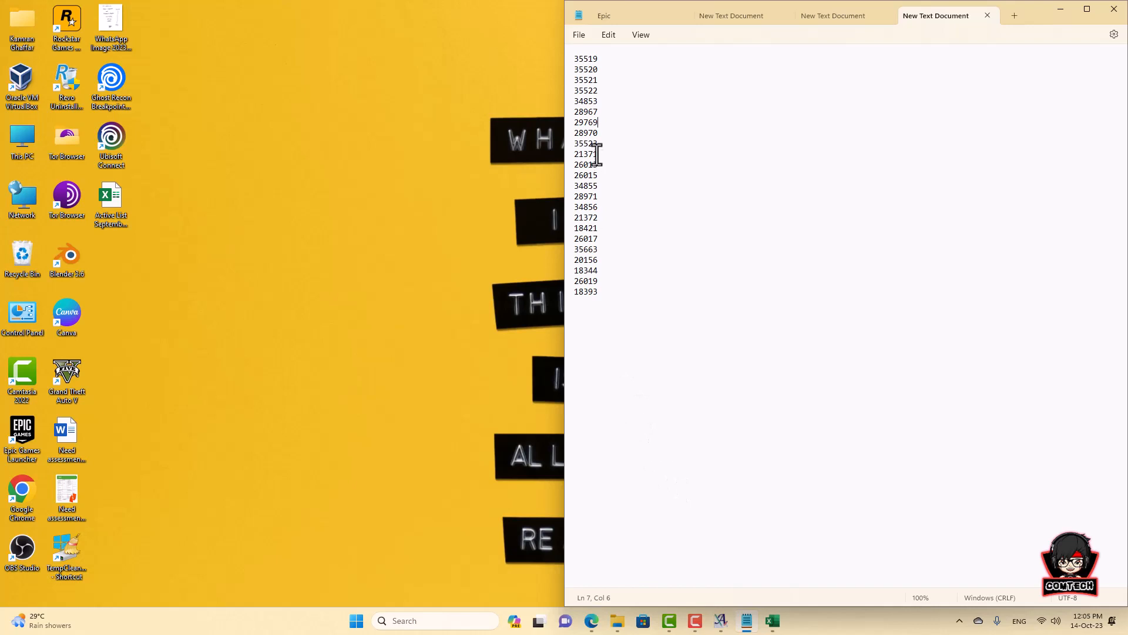
left_click_drag(616, 300, 577, 55)
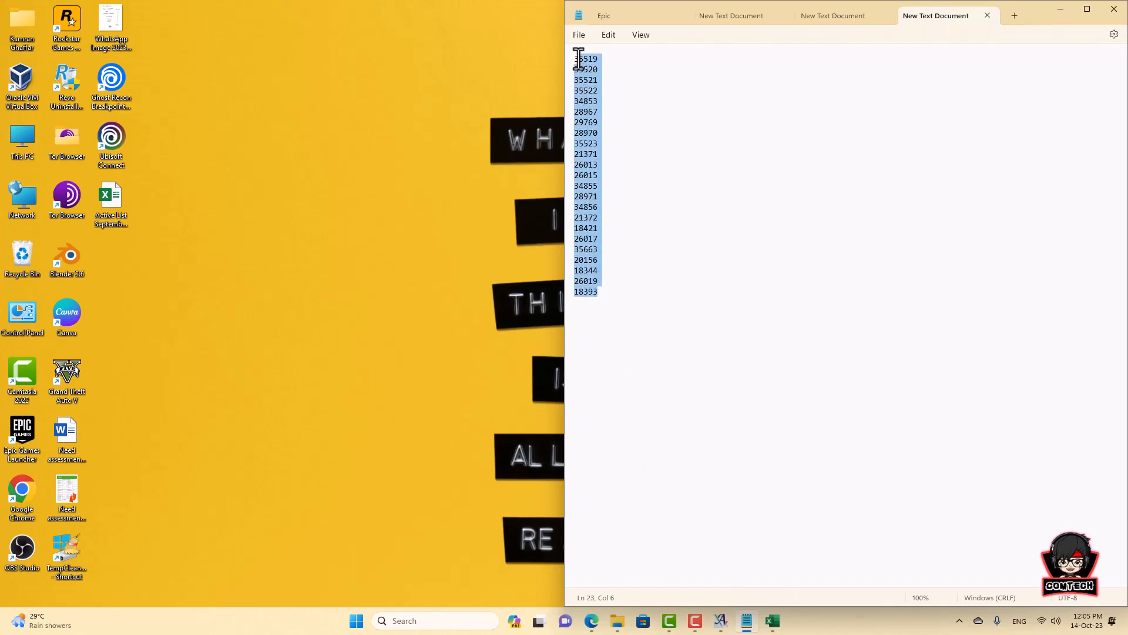
left_click(652, 194)
left_click_drag(602, 156, 574, 135)
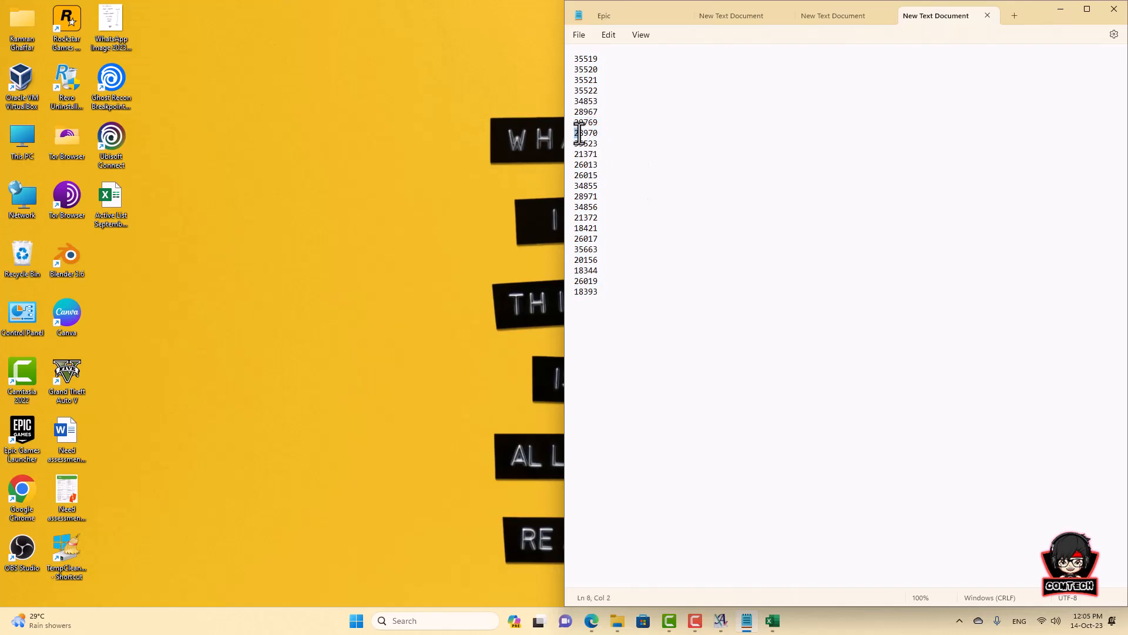
left_click(647, 242)
Close two of the open New Text Document files in Notepad and minimize its window.
left_click(988, 16)
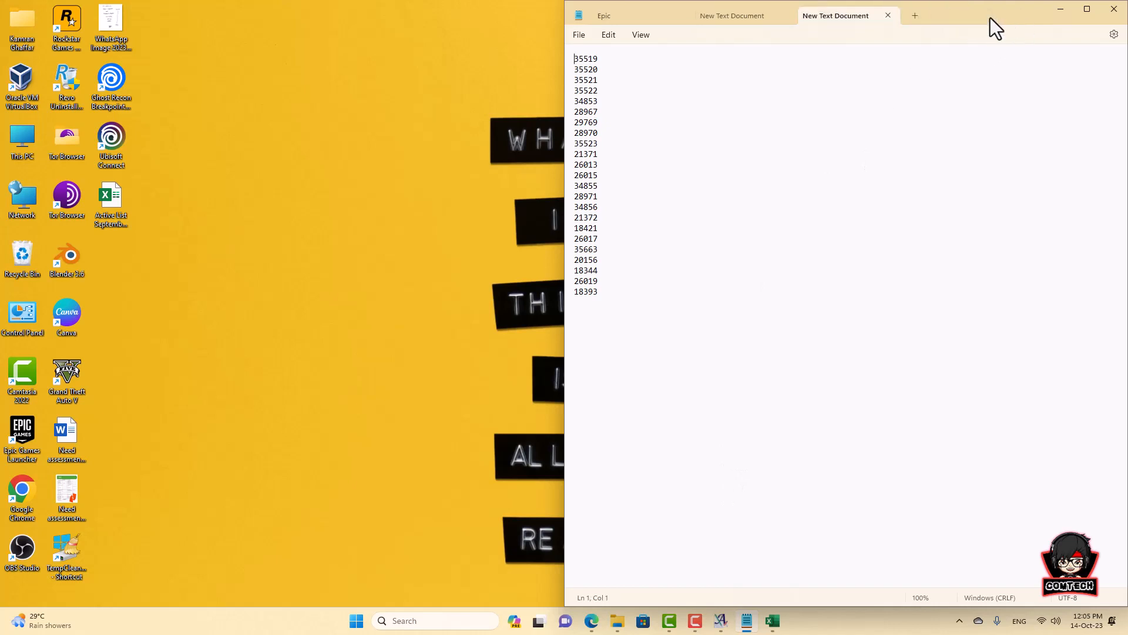
left_click(887, 16)
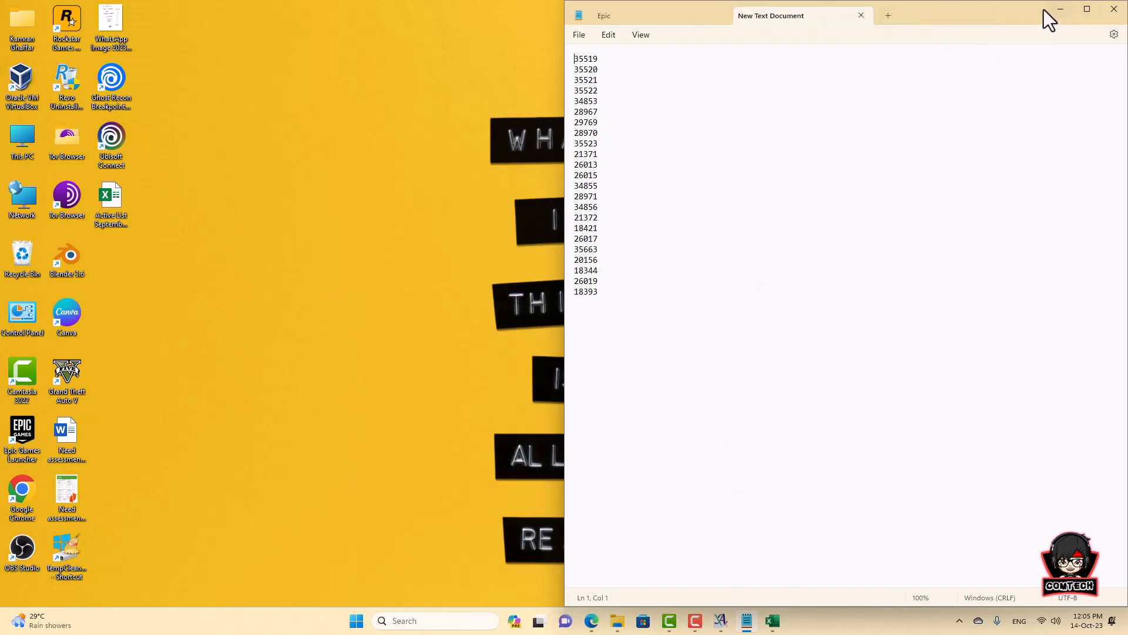
left_click(1075, 10)
left_click(1061, 10)
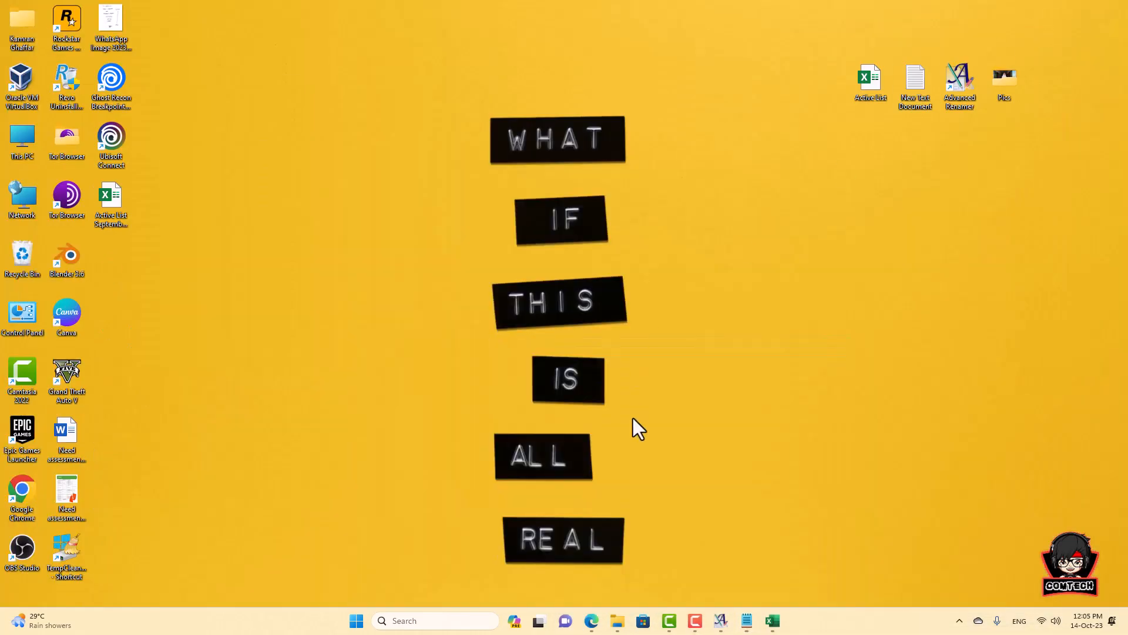
Reopen the Active List workbook, review its READ- column down to the last entry, and minimize it again.
left_click(774, 624)
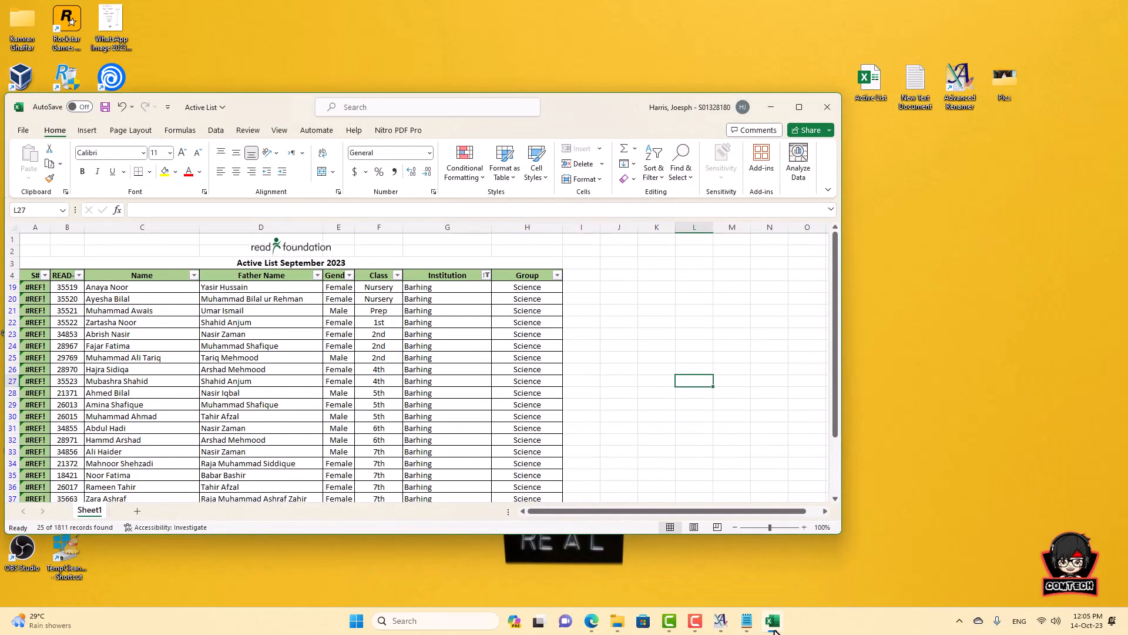
scroll(369, 373, "down", 3)
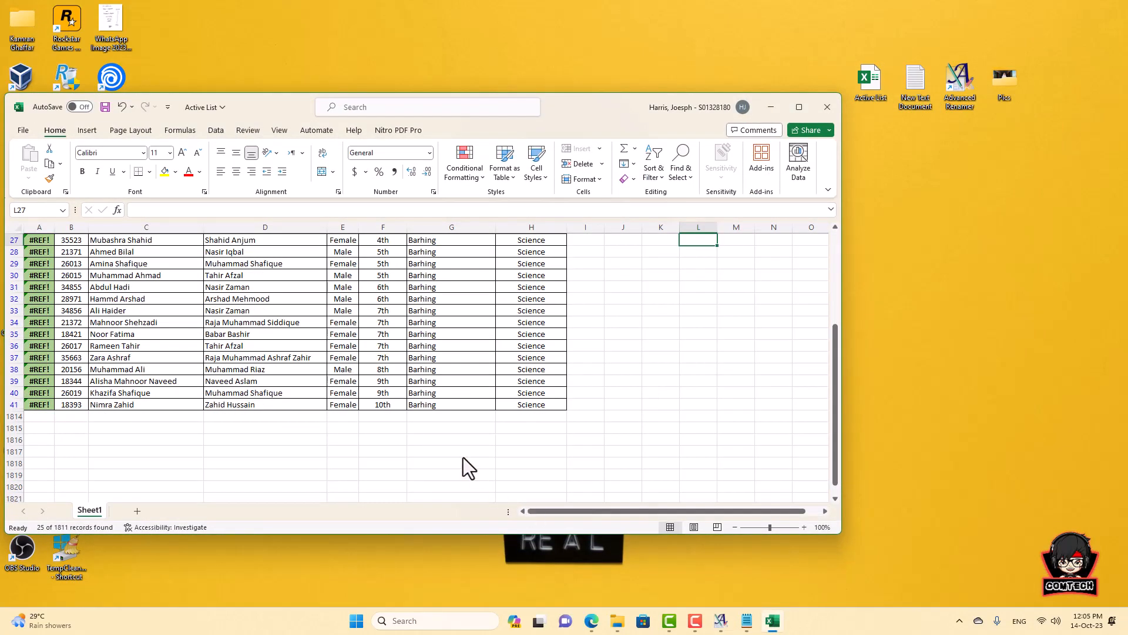
scroll(463, 457, "up", 4)
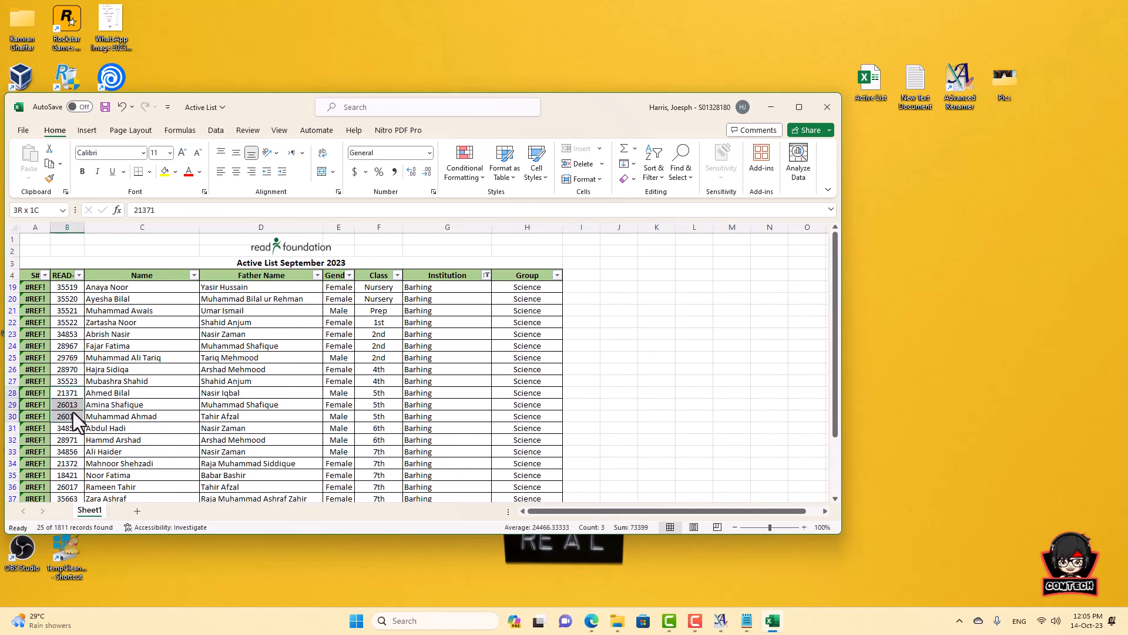
left_click(520, 406)
left_click(771, 106)
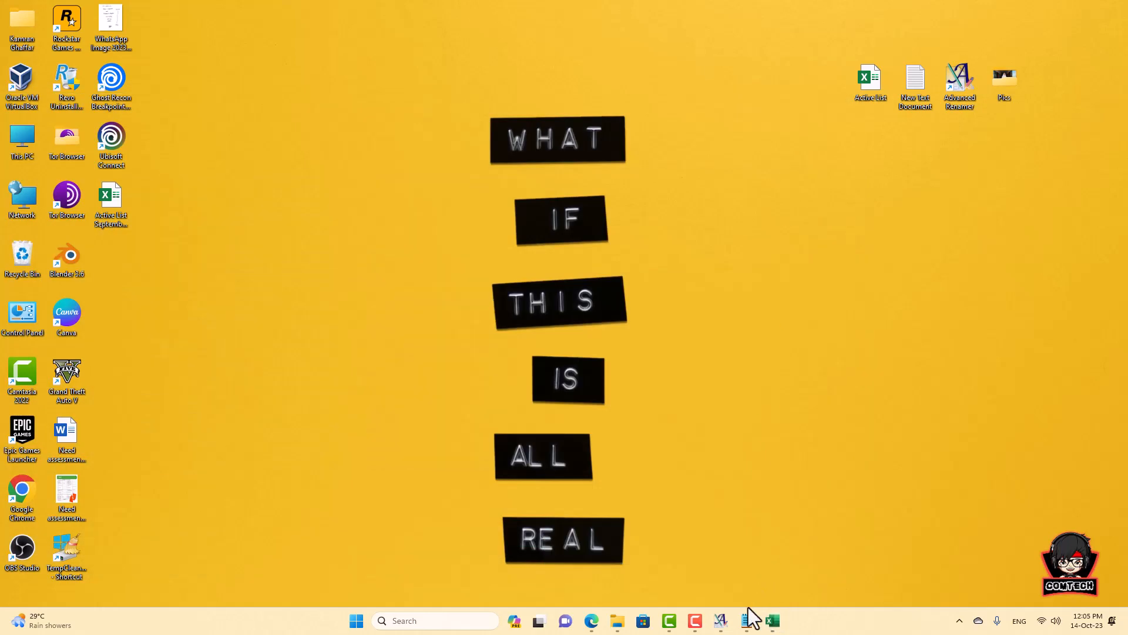
Switch to the Advanced Renamer window with the List renaming method.
left_click(721, 620)
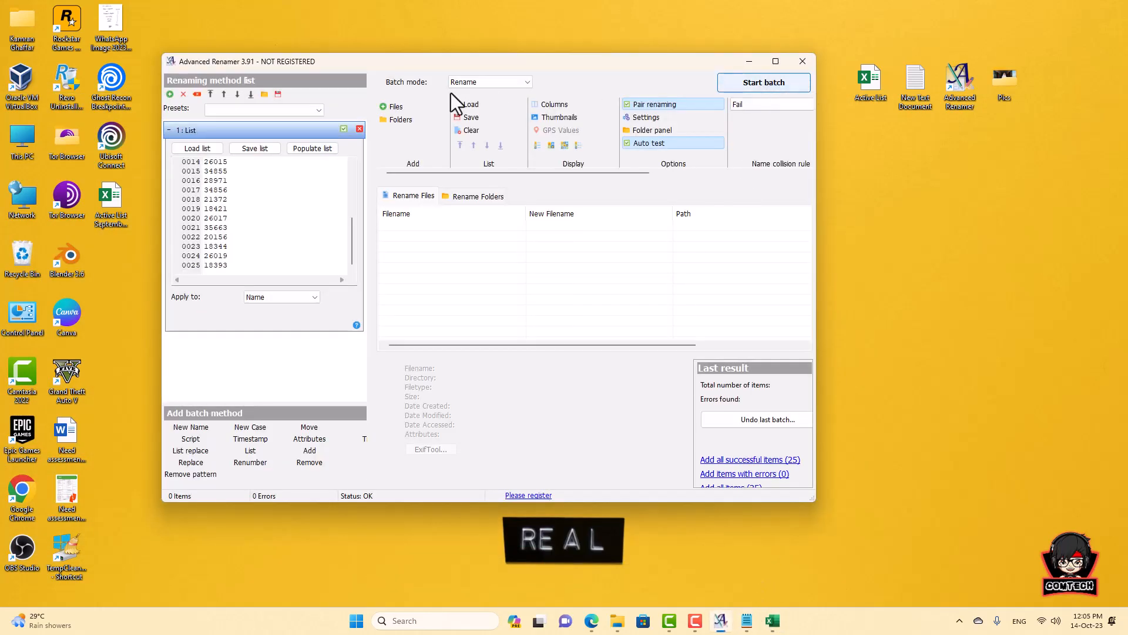